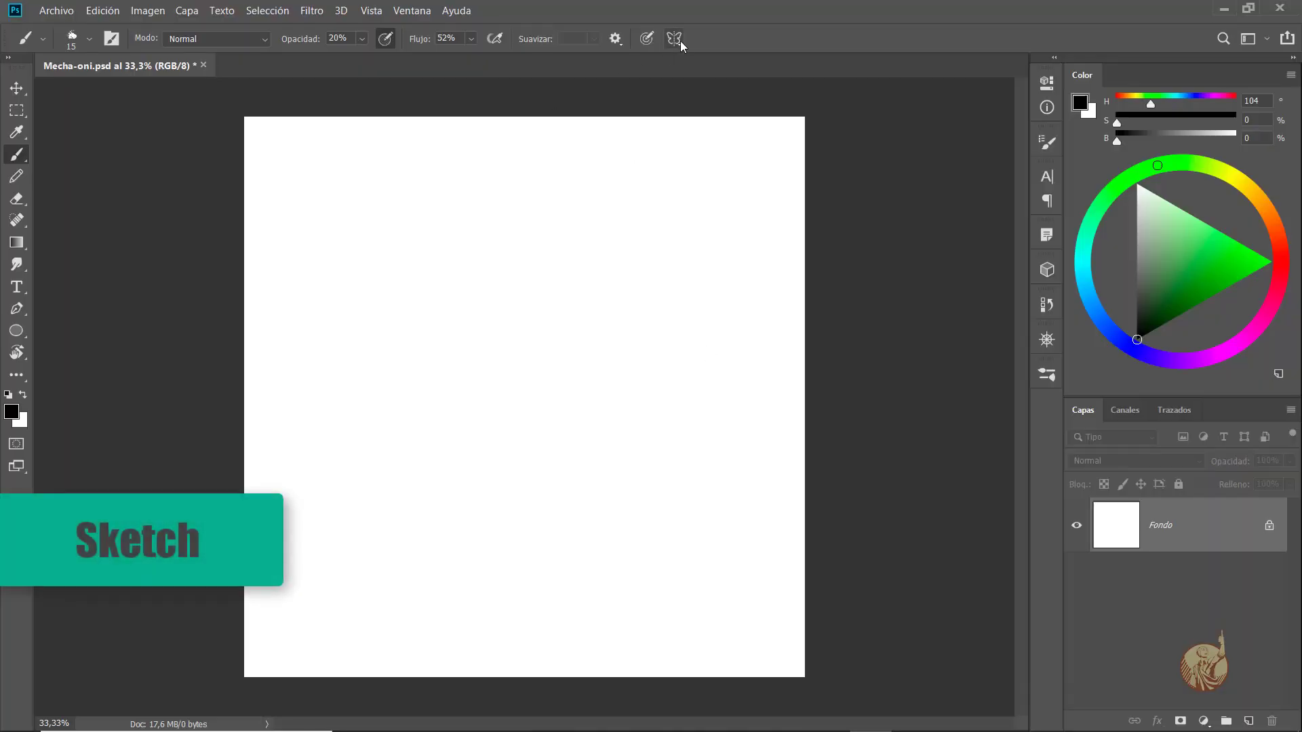
Set a vertical symmetry axis stretched to span the full canvas height
{"action": "left_click", "coordinate": [681, 41]}
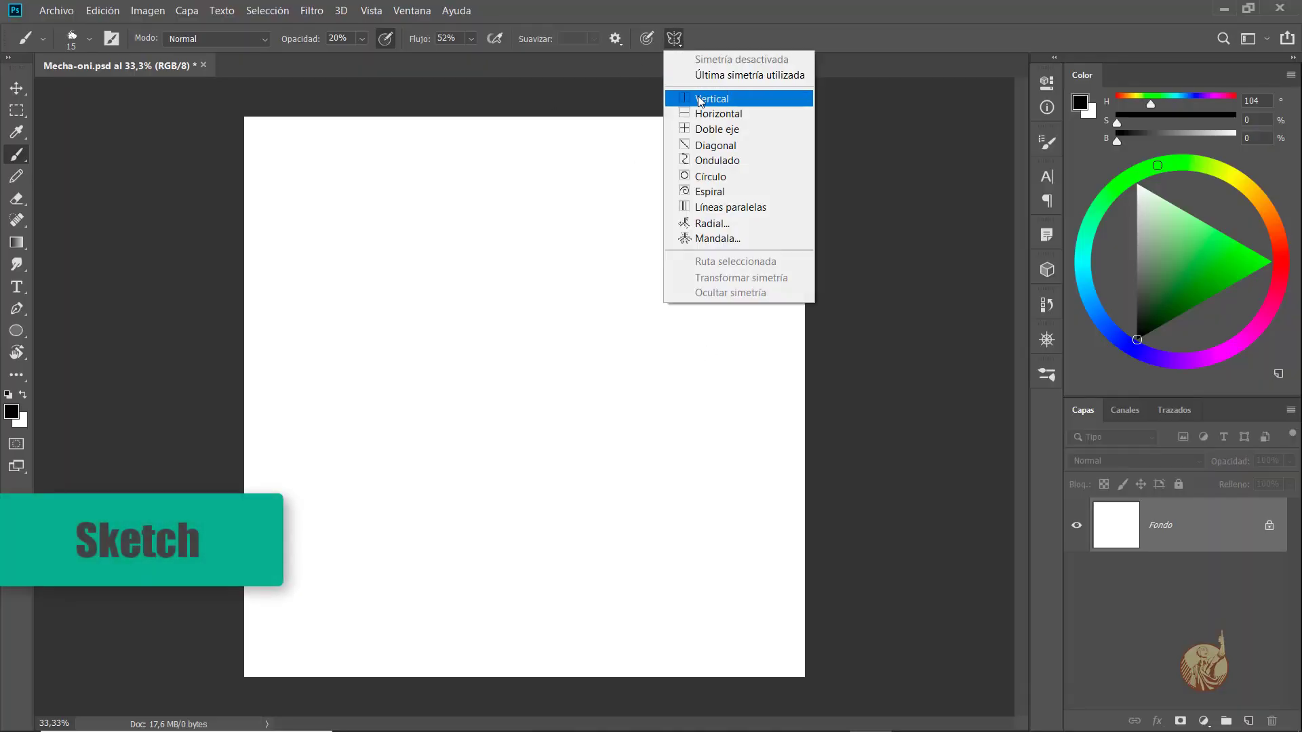
{"action": "left_click", "coordinate": [698, 96]}
{"action": "left_click_drag", "start_coordinate": [523, 181], "coordinate": [524, 106]}
{"action": "left_click_drag", "start_coordinate": [531, 606], "coordinate": [523, 686]}
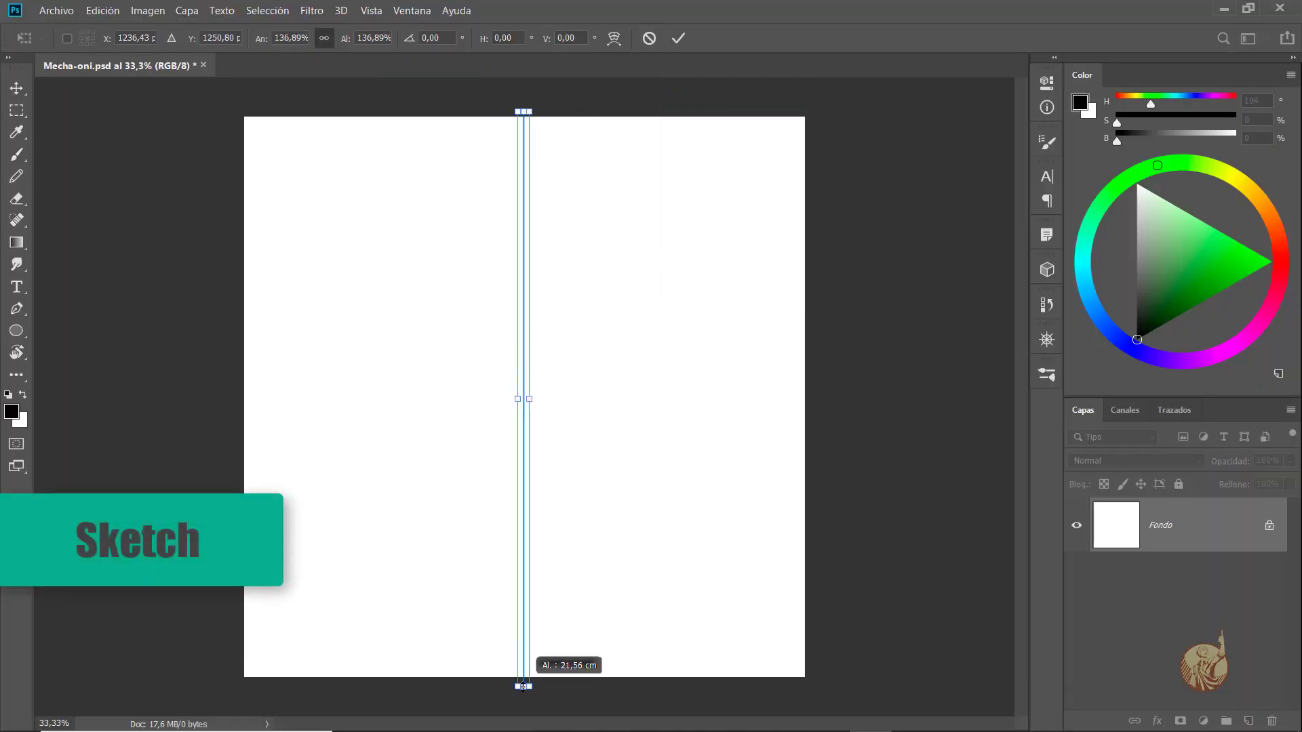
{"action": "key", "text": "Return"}
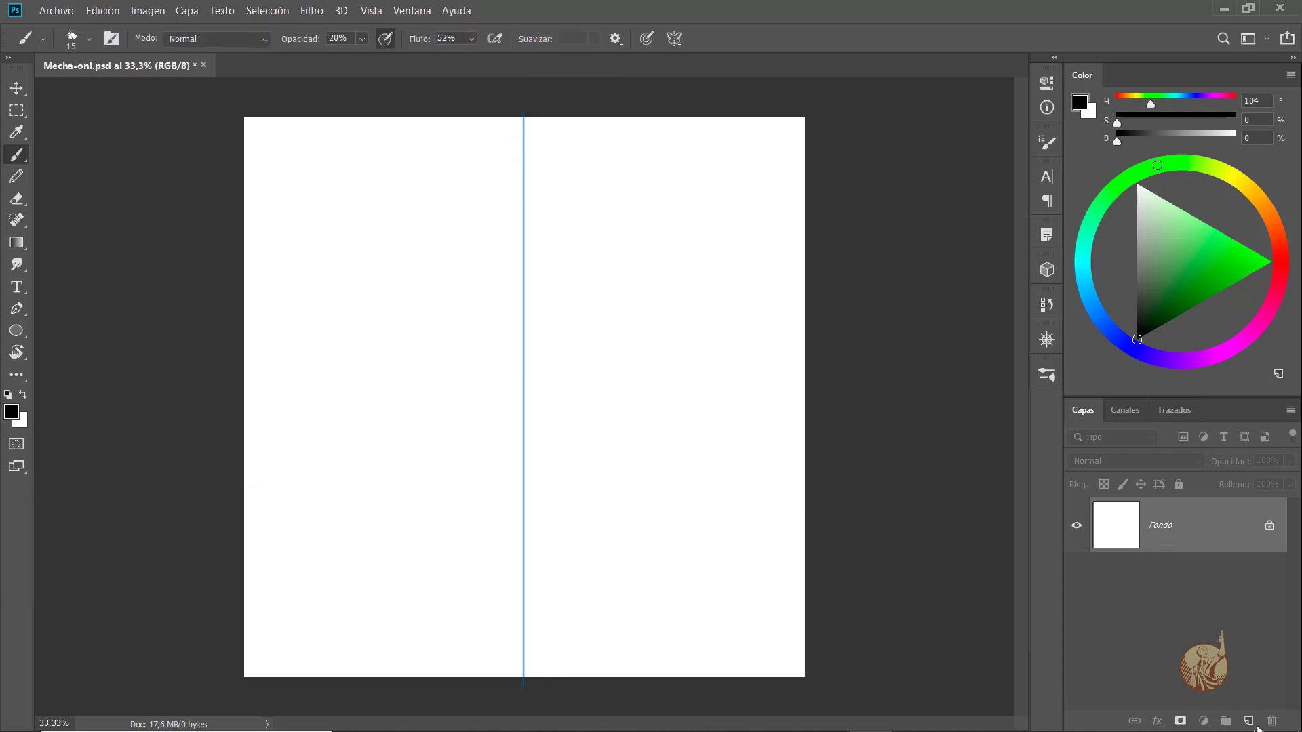
Add a new empty layer and hide the panels to sketch on a clear canvas
{"action": "left_click", "coordinate": [1249, 721]}
{"action": "scroll", "coordinate": [463, 304], "scroll_direction": "up", "scroll_amount": 3}
{"action": "key", "text": "Tab"}
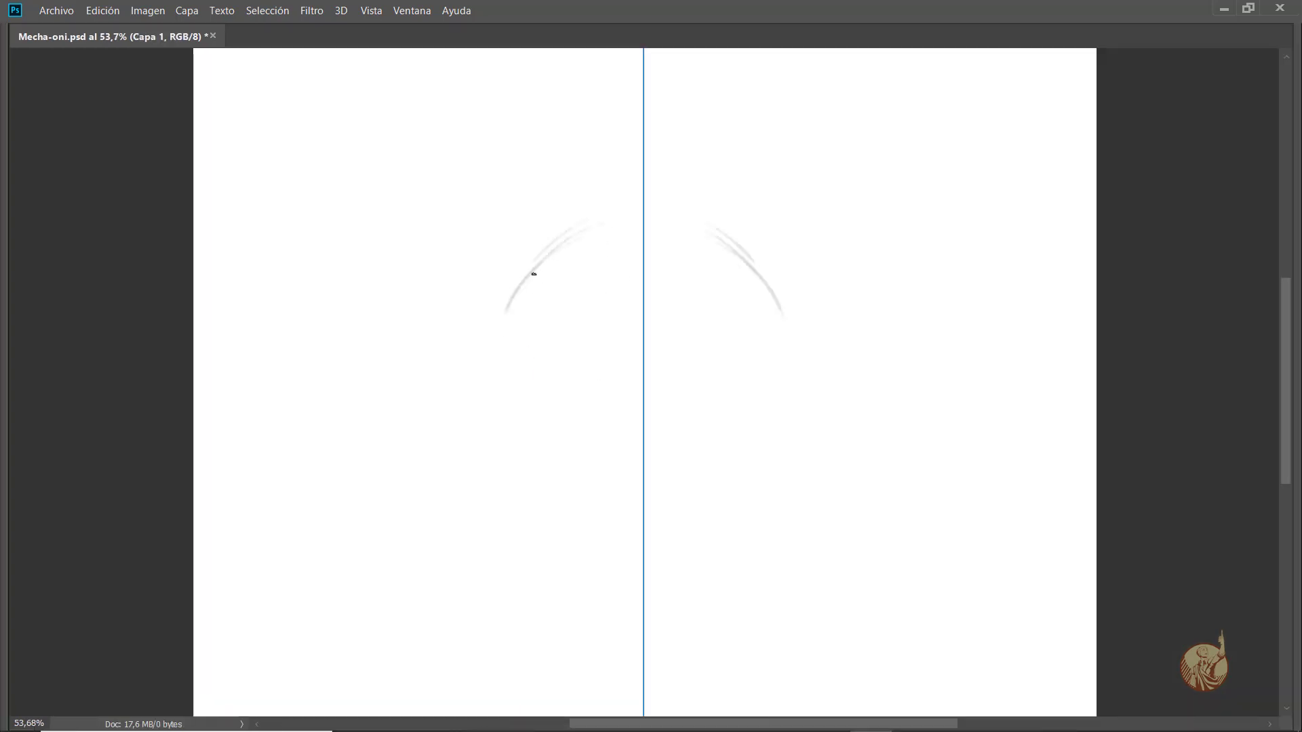
{"action": "scroll", "coordinate": [524, 343], "scroll_direction": "down", "scroll_amount": 2}
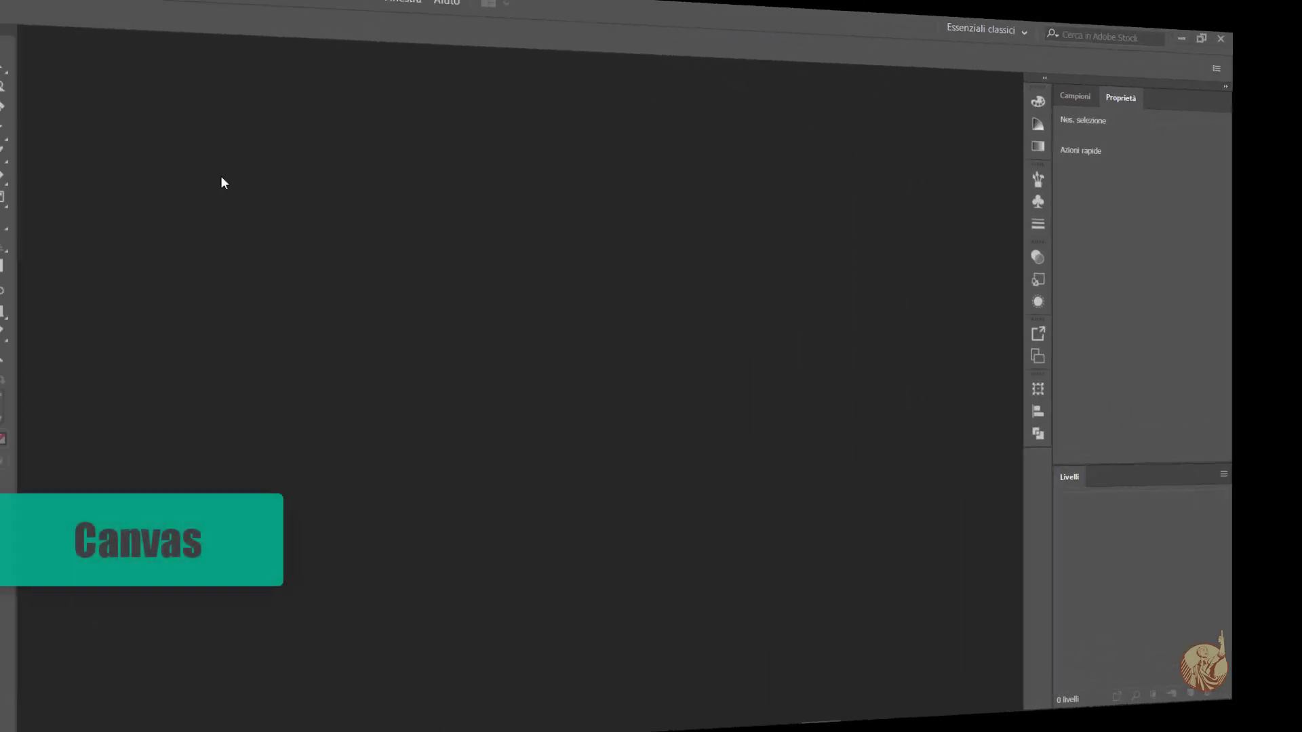
Create a Stampa-preset document 200 mm wide and 200 mm tall named Mecha-M
{"action": "left_click", "coordinate": [84, 12]}
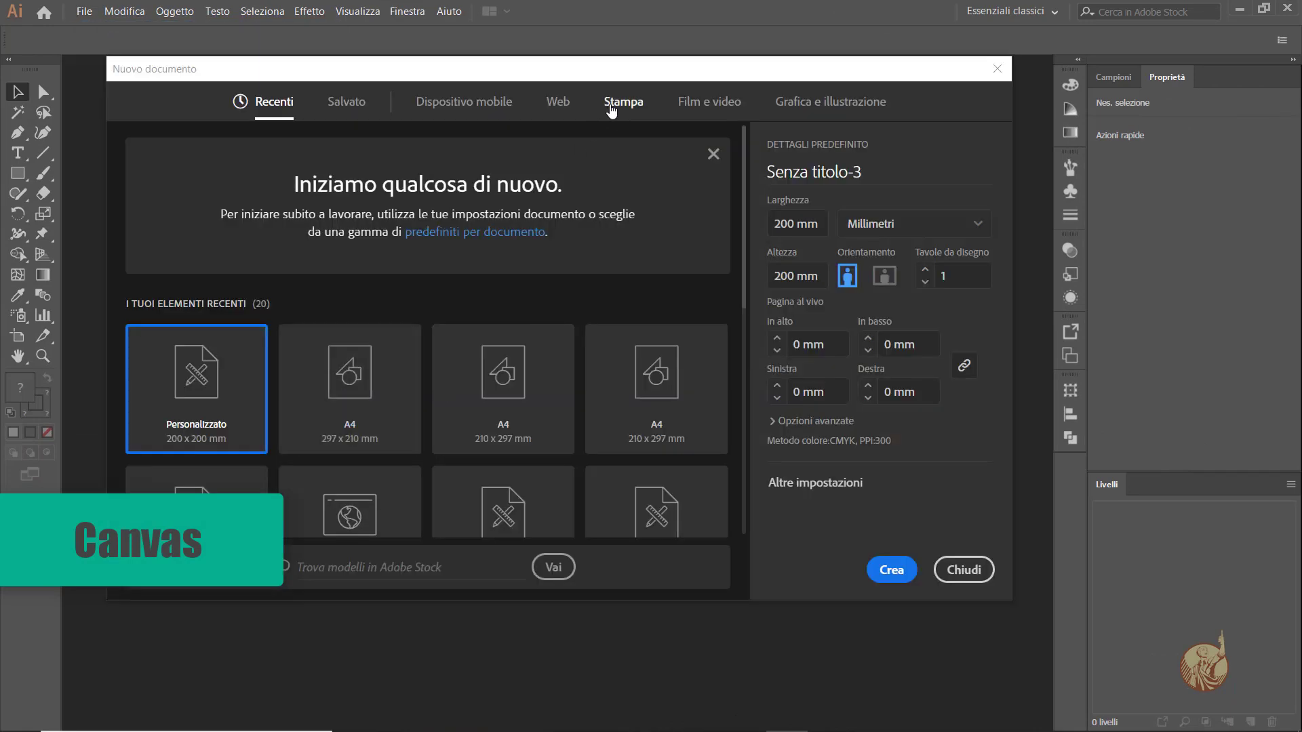
{"action": "left_click", "coordinate": [617, 103]}
{"action": "key", "text": "Tab"}
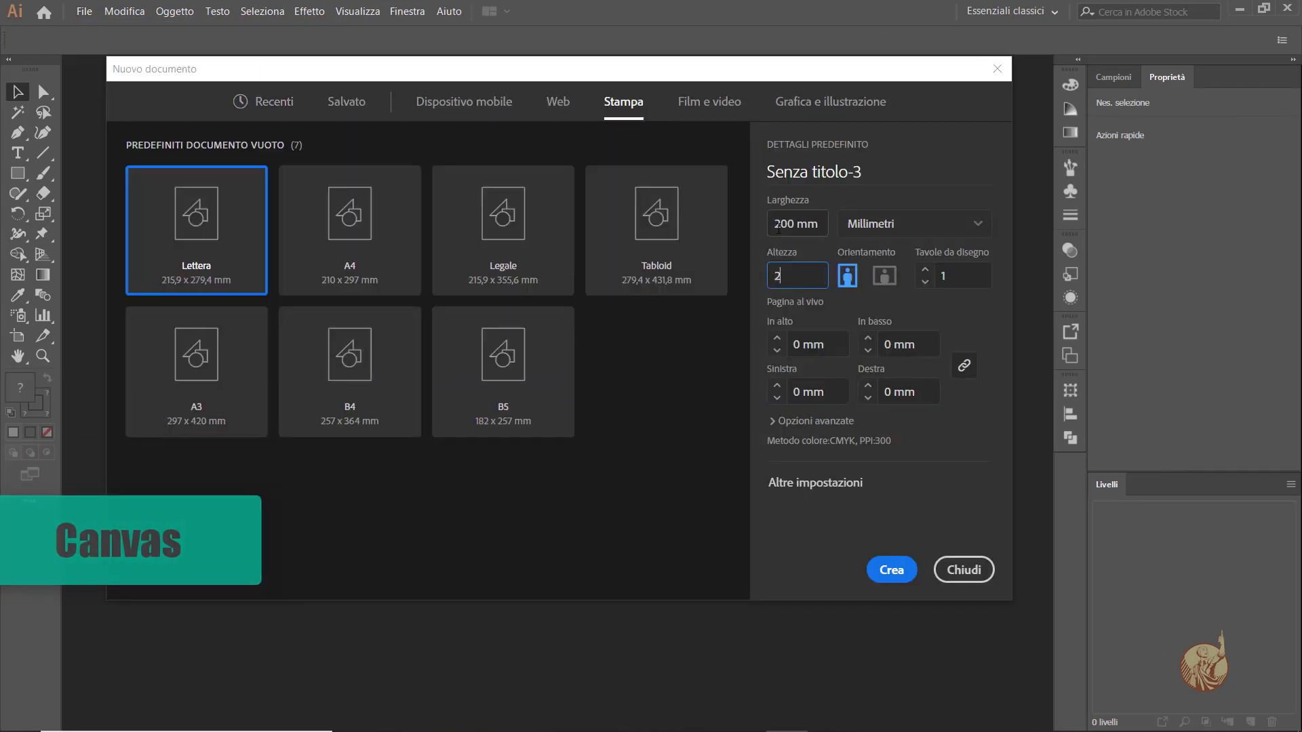
{"action": "type", "text": "200"}
{"action": "left_click", "coordinate": [819, 484]}
{"action": "type", "text": "Mecha-M"}
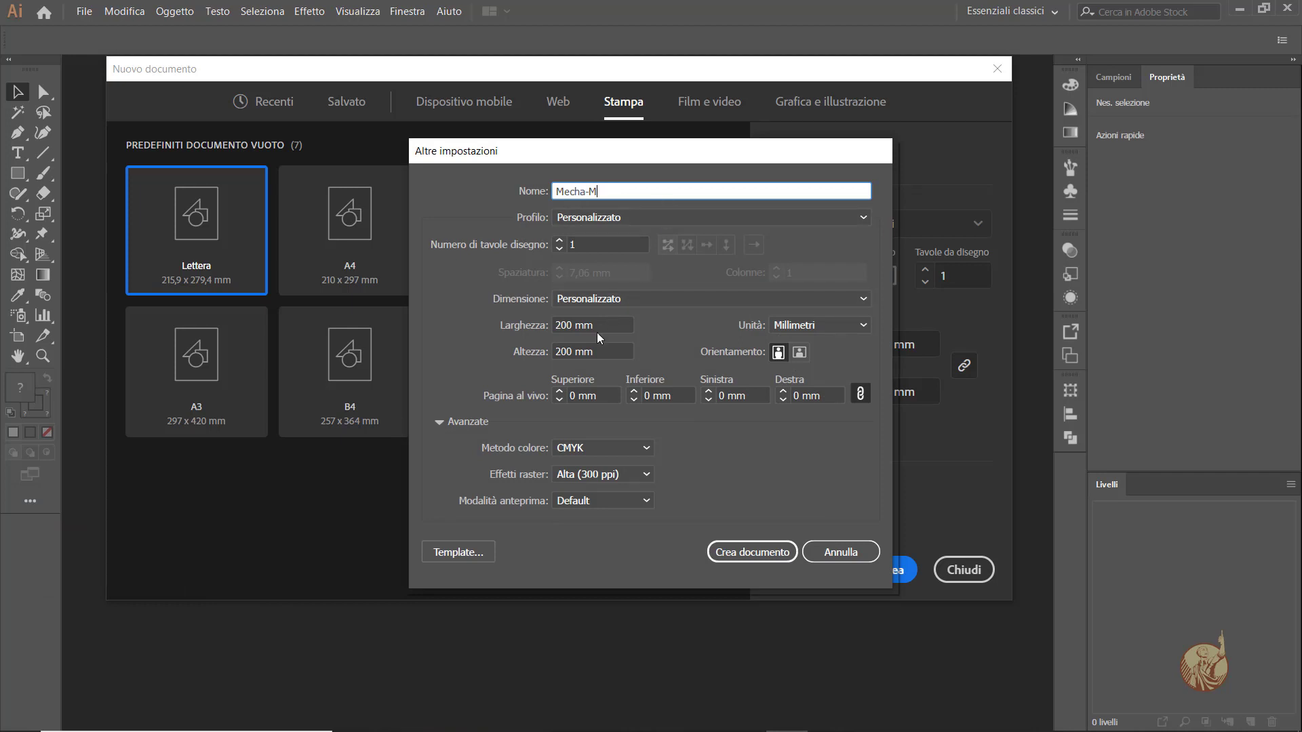
{"action": "left_click", "coordinate": [731, 550]}
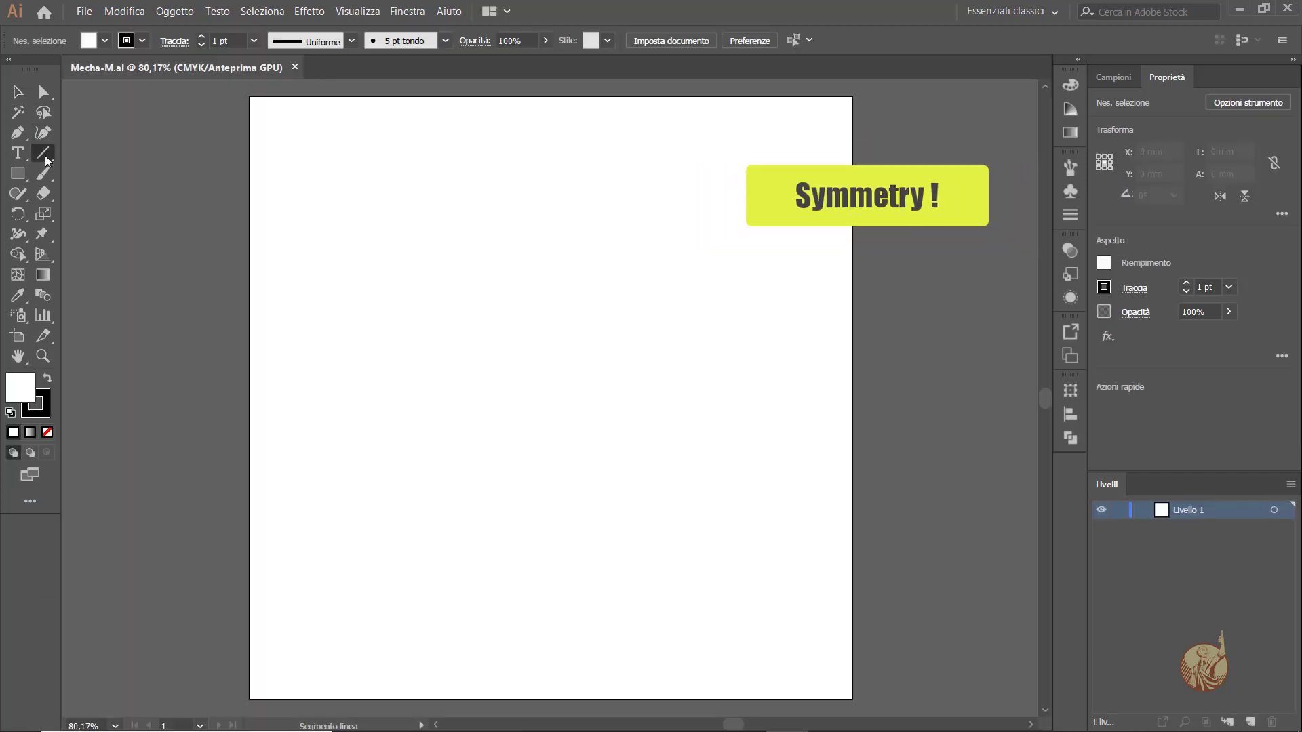
Draw a 0,25 pt vertical line from the top to the bottom of the artboard
{"action": "left_click", "coordinate": [254, 40]}
{"action": "left_click", "coordinate": [228, 56]}
{"action": "left_click_drag", "start_coordinate": [505, 97], "coordinate": [508, 698]}
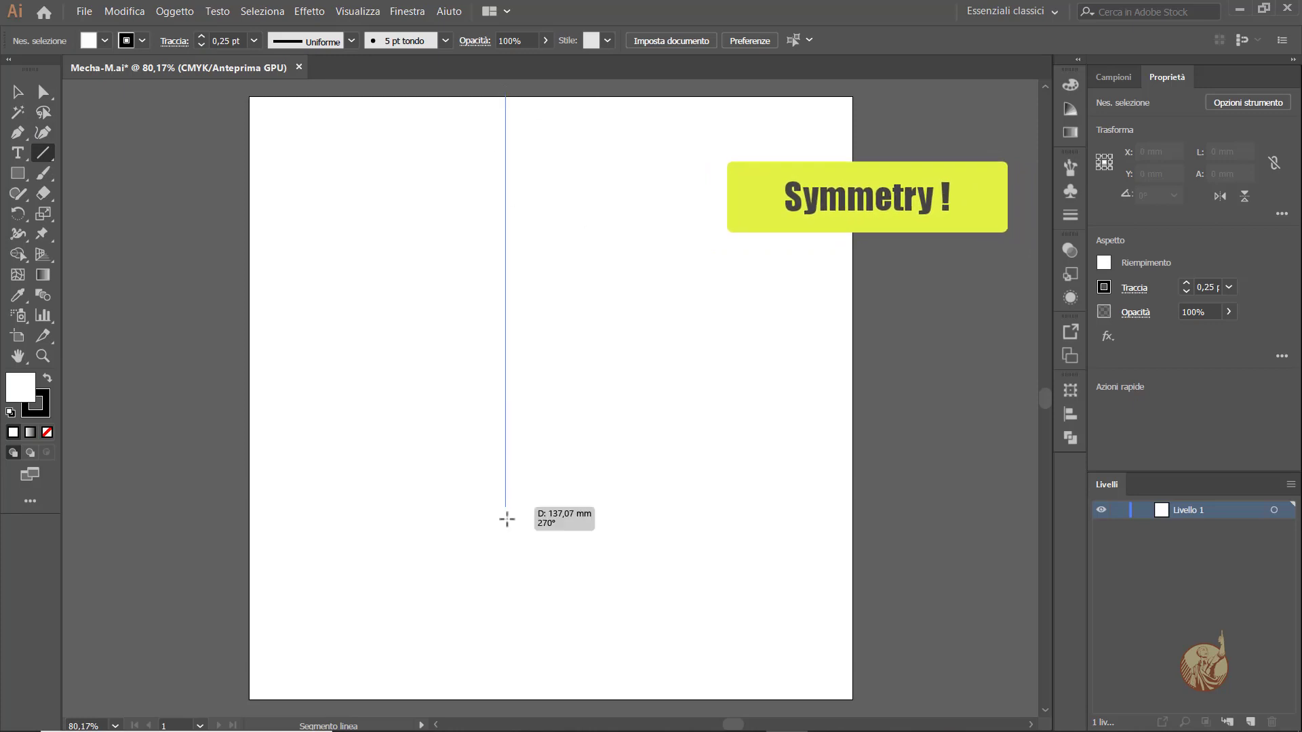
{"action": "key", "text": "ctrl+minus"}
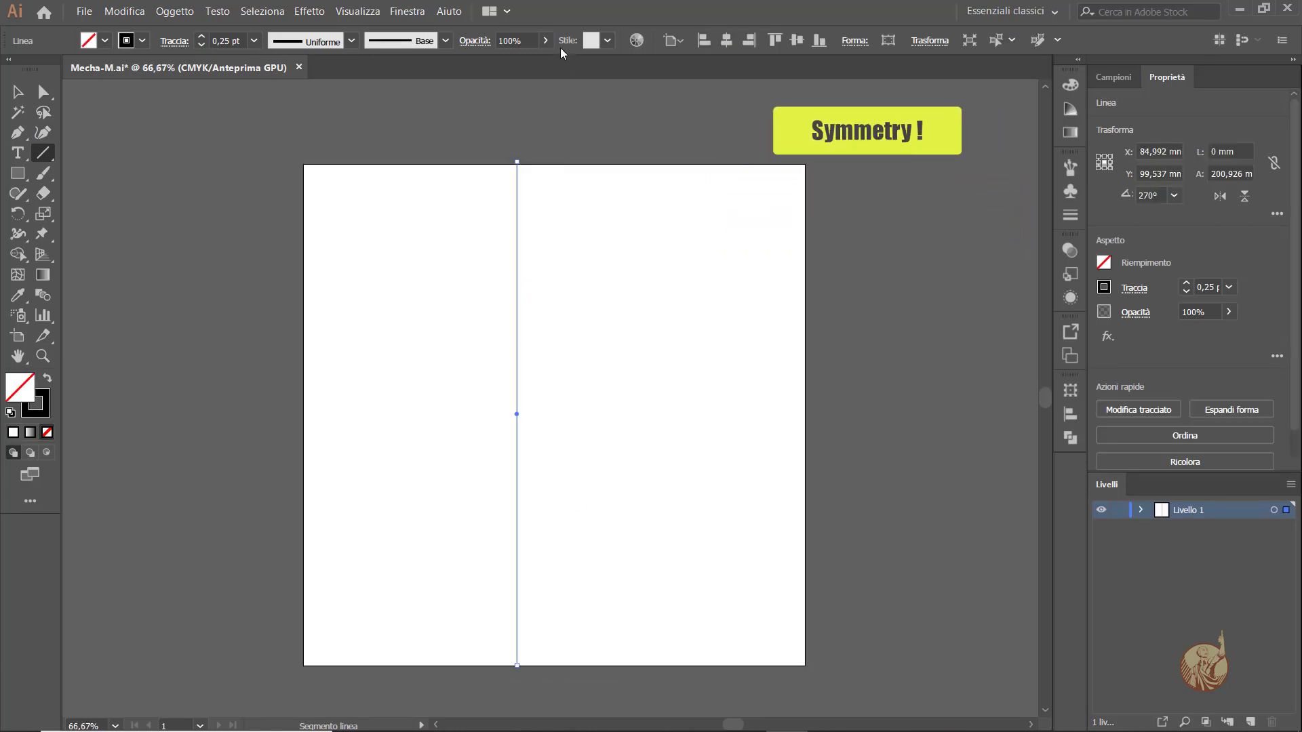
Centre the vertical line horizontally on the artboard
{"action": "left_click", "coordinate": [18, 92]}
{"action": "left_click", "coordinate": [355, 226]}
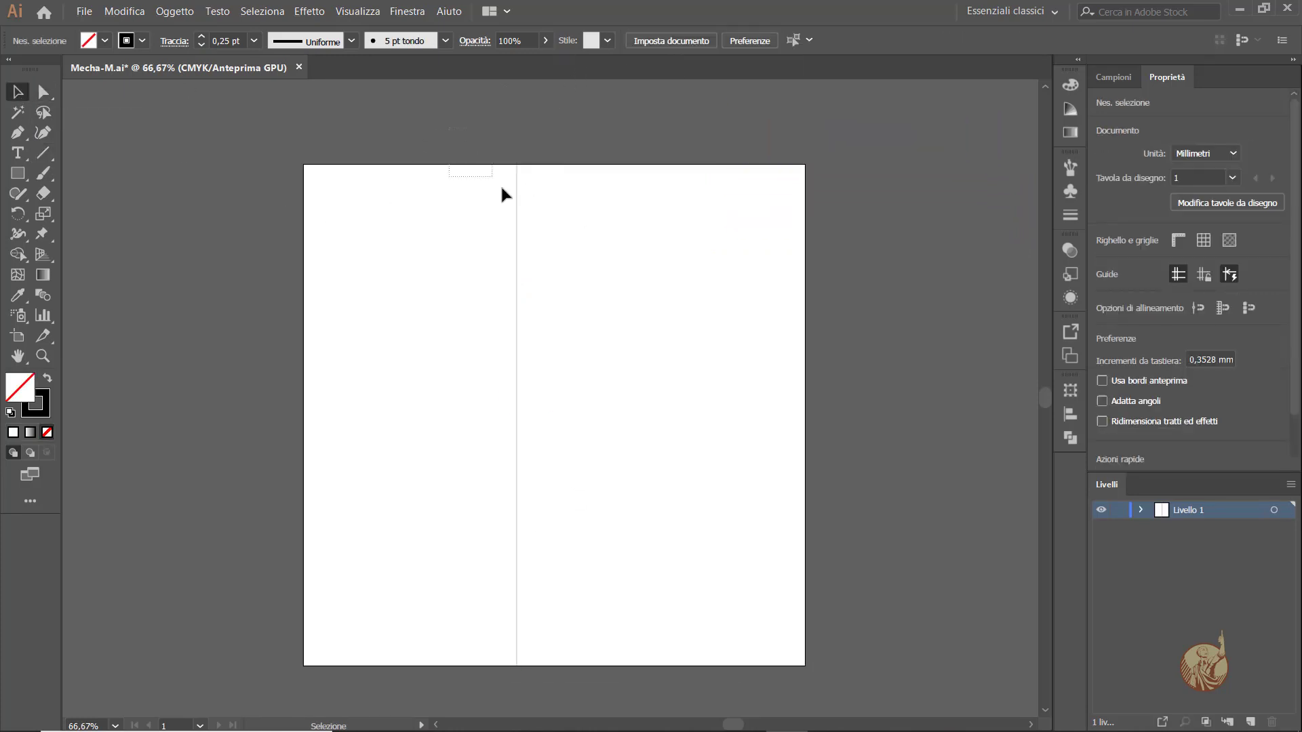
{"action": "left_click", "coordinate": [517, 183]}
{"action": "left_click", "coordinate": [673, 40]}
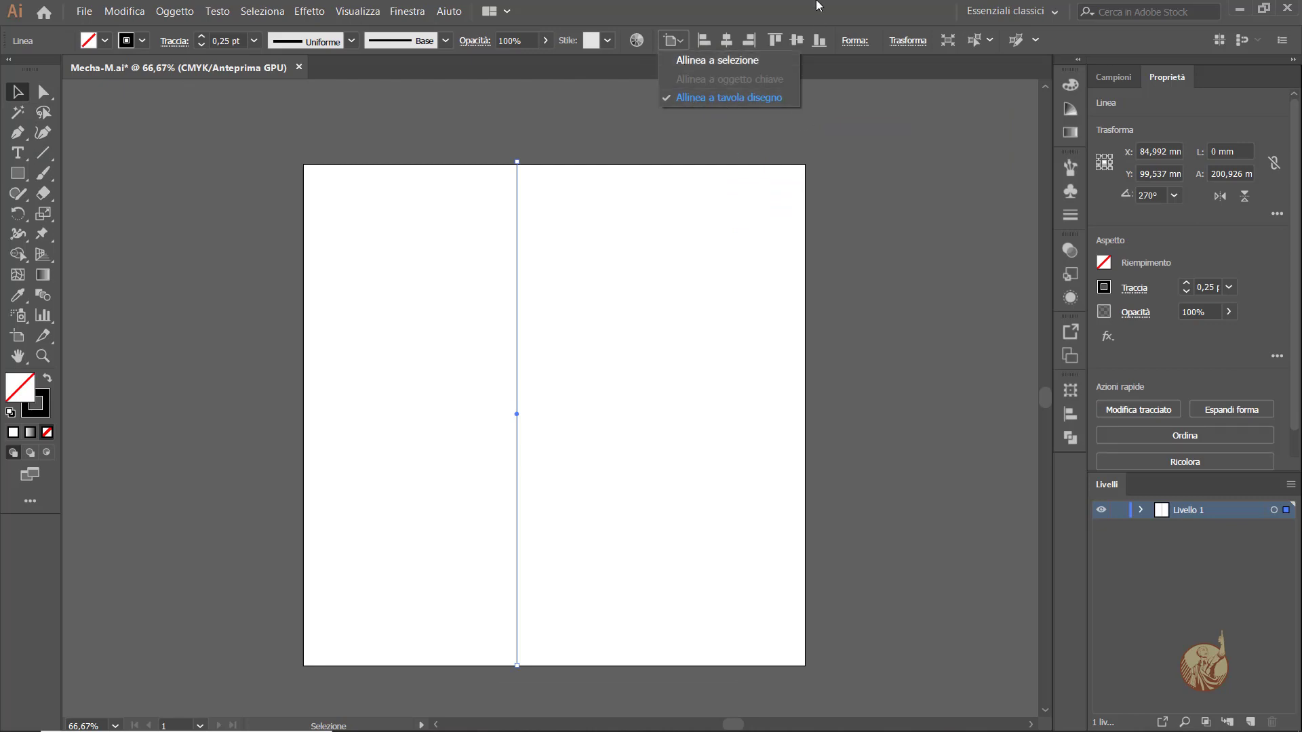
{"action": "left_click", "coordinate": [912, 287]}
{"action": "type", "text": "Vertical"}
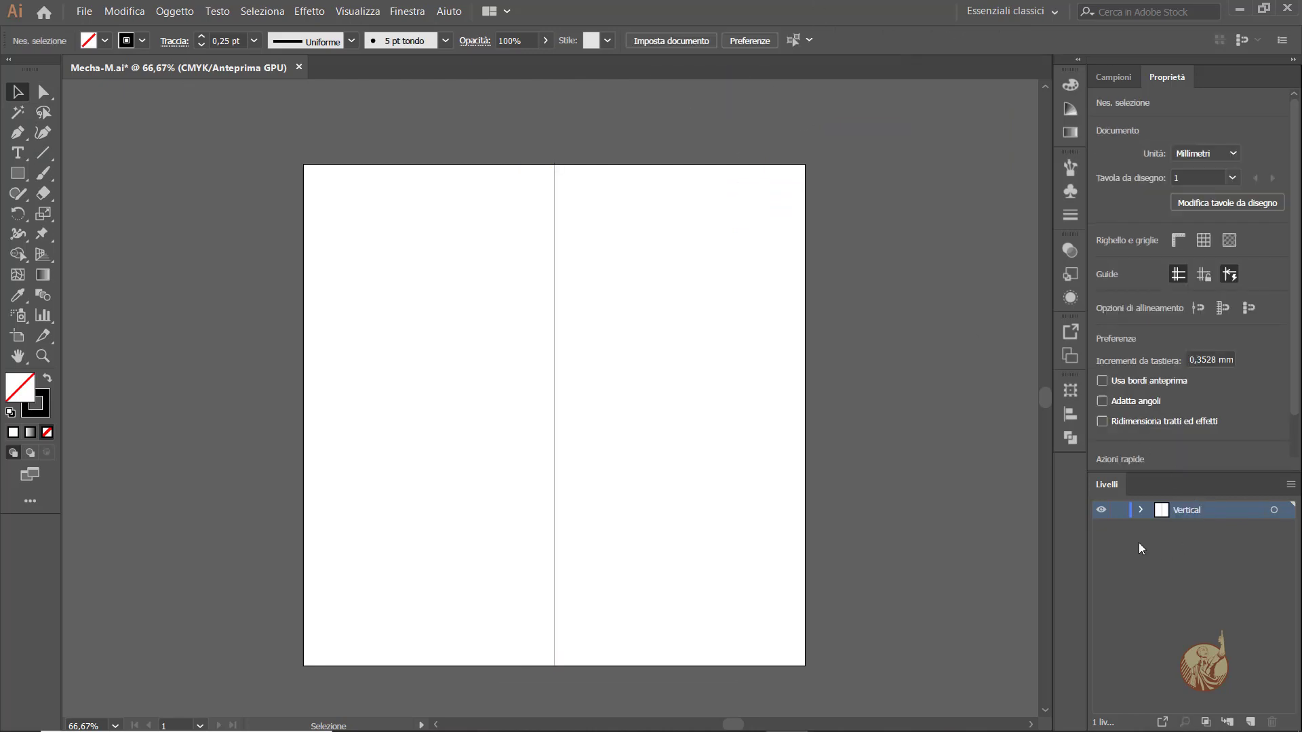
Add a new layer with a horizontal line across the artboard and target that layer
{"action": "left_click", "coordinate": [1250, 722]}
{"action": "type", "text": "Horizontal"}
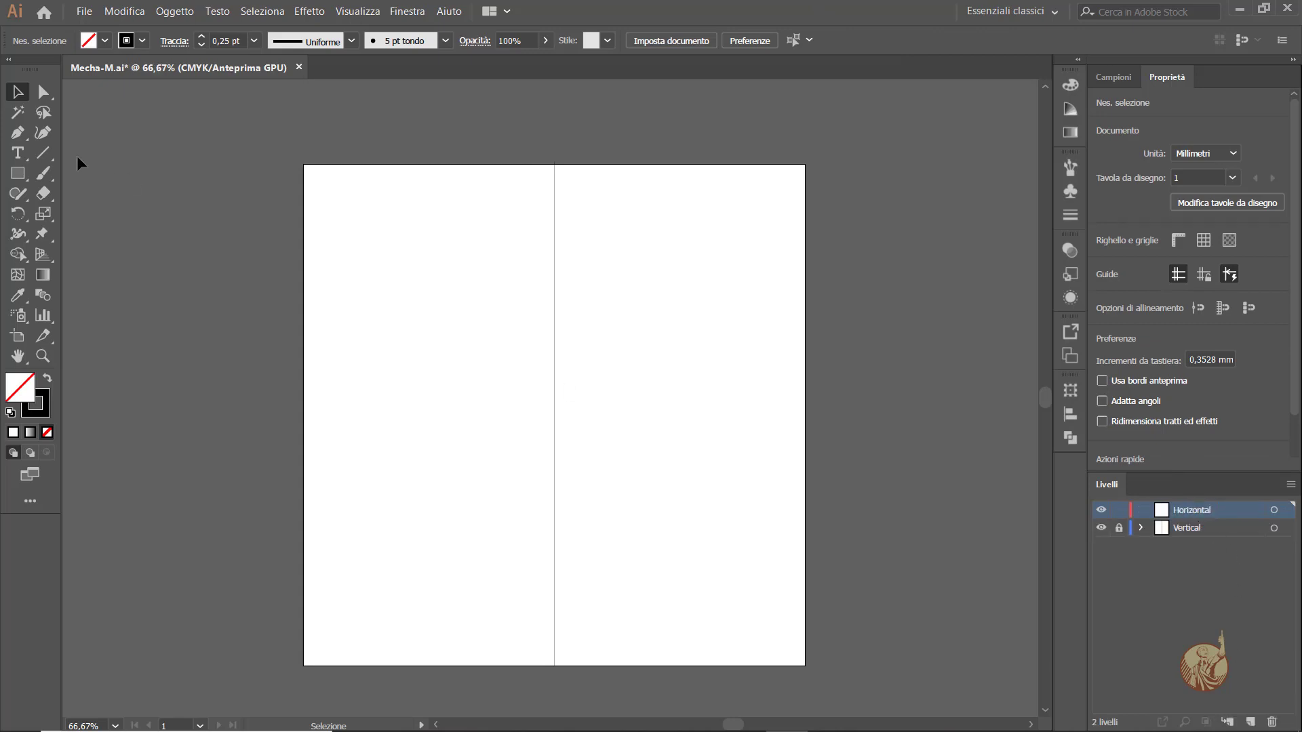
{"action": "left_click", "coordinate": [42, 153]}
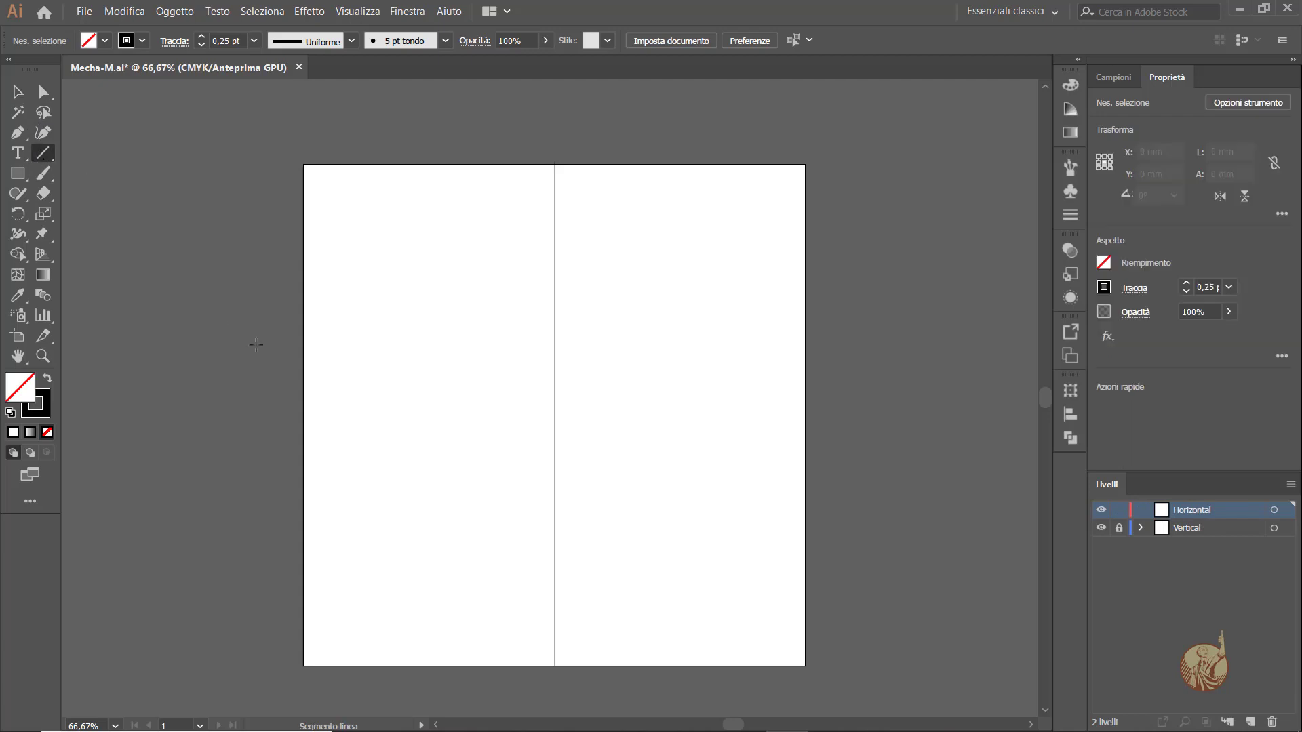
{"action": "left_click_drag", "start_coordinate": [652, 357], "coordinate": [805, 351]}
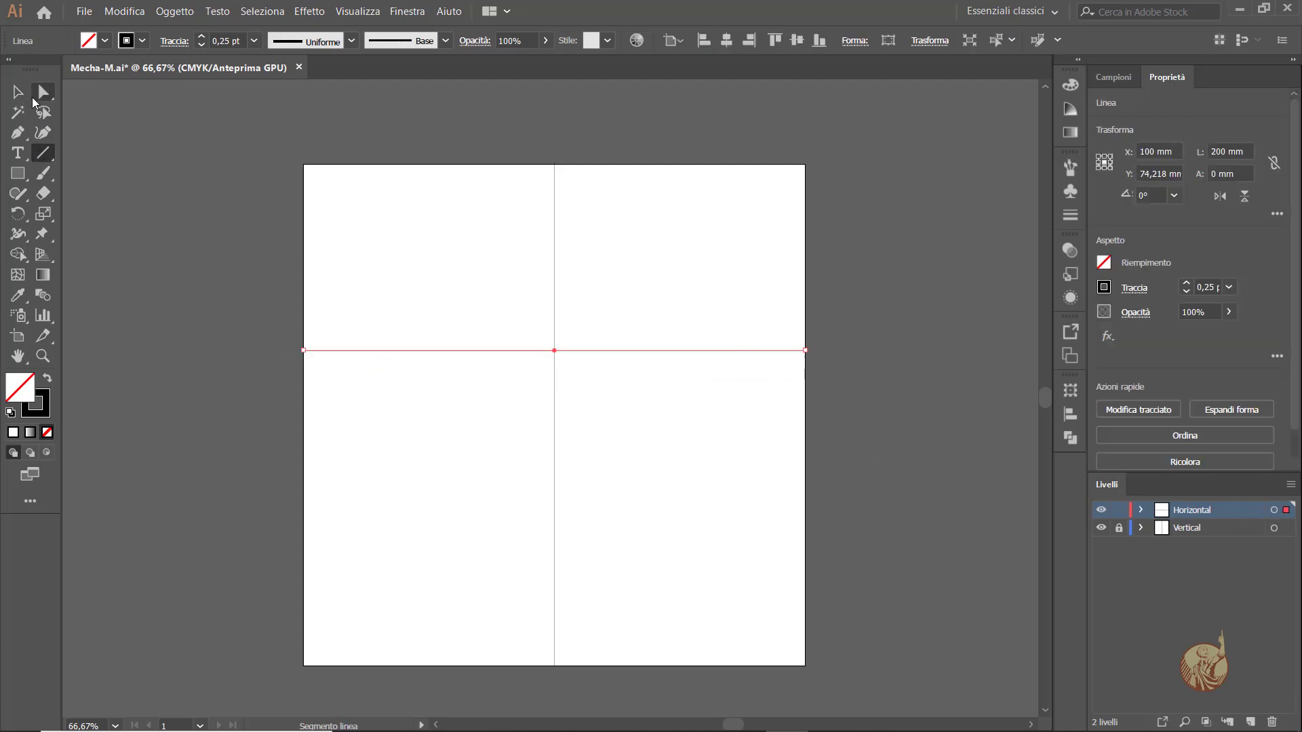
{"action": "key", "text": "v"}
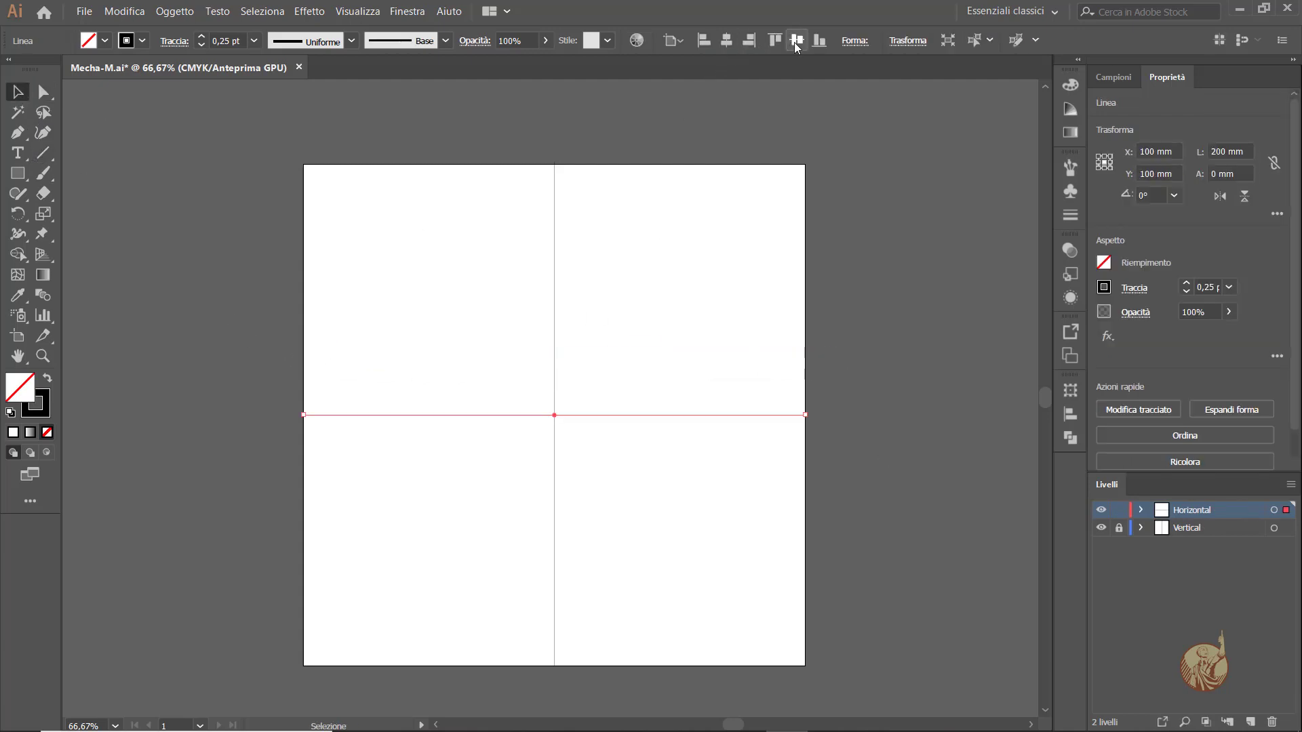
{"action": "left_click", "coordinate": [863, 398]}
{"action": "left_click", "coordinate": [1273, 510]}
Apply a Trasforma effect with Riflessione X and 1 copy, then lock the line
{"action": "left_click", "coordinate": [310, 11]}
{"action": "mouse_move", "coordinate": [357, 162]}
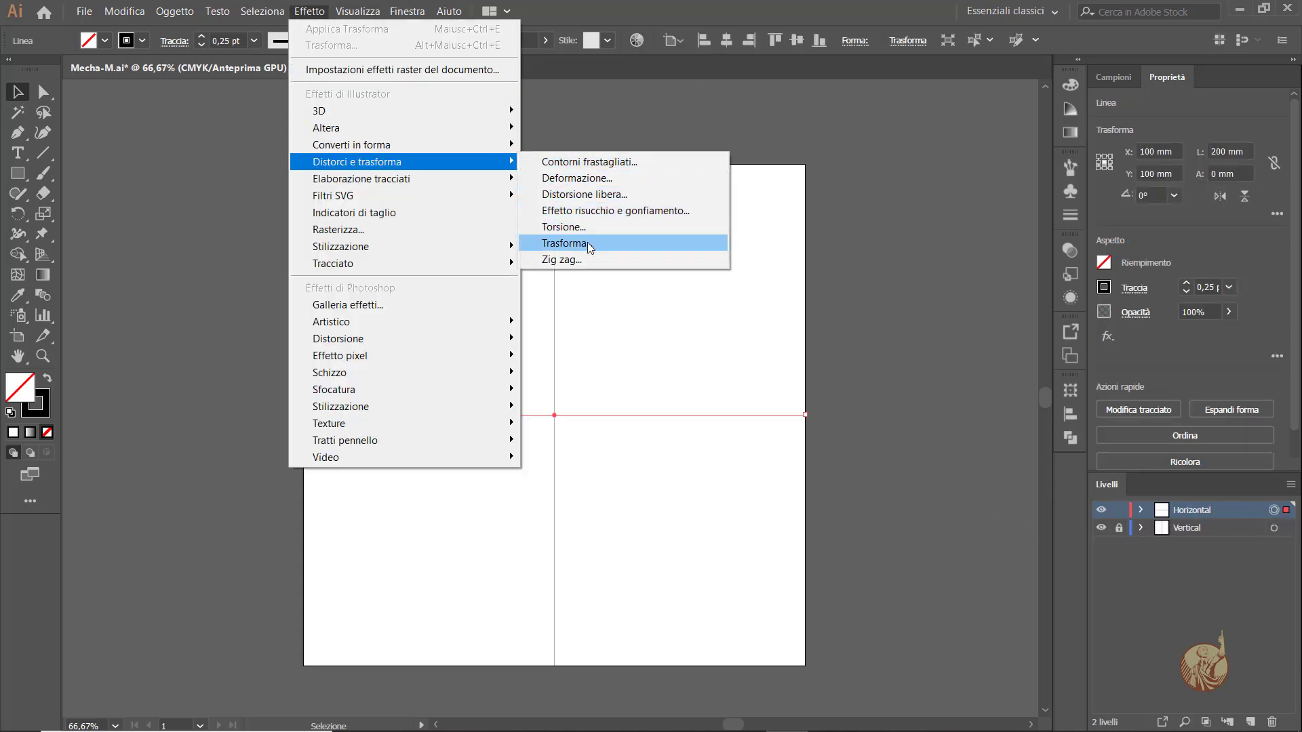
{"action": "left_click", "coordinate": [590, 244]}
{"action": "type", "text": "1"}
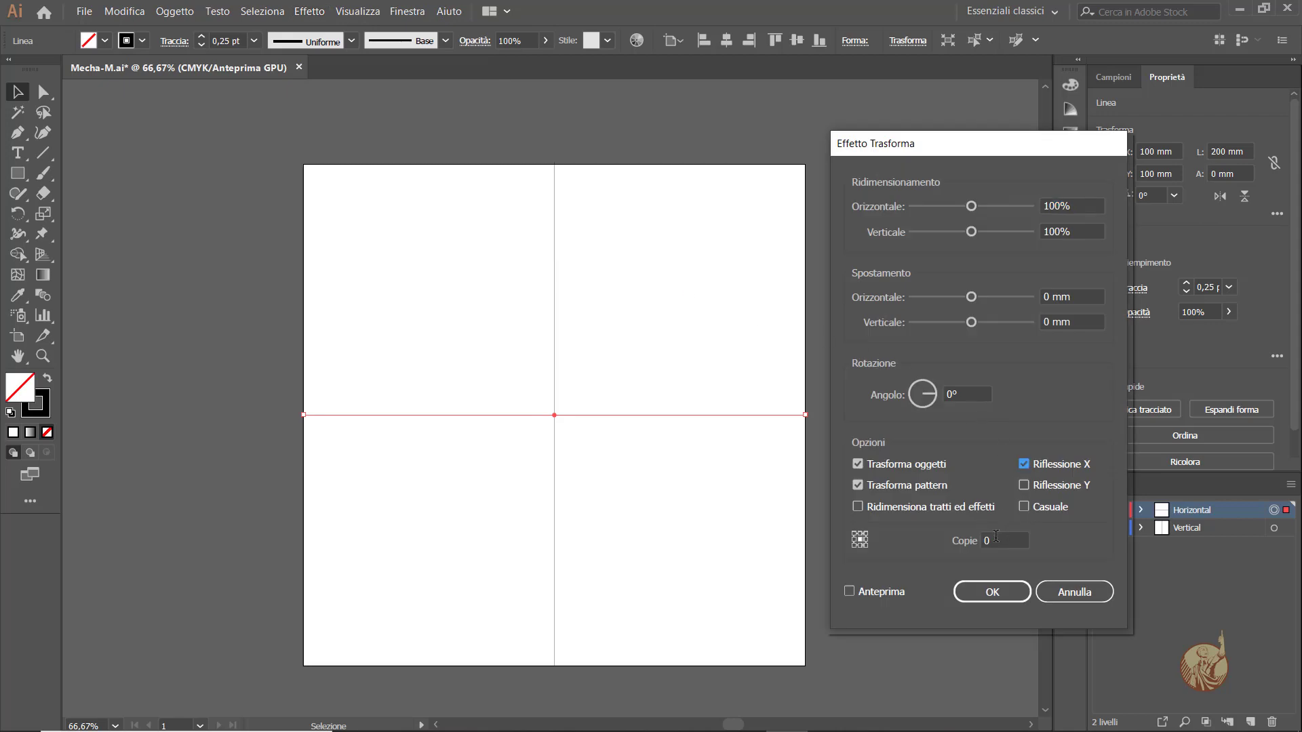
{"action": "left_click", "coordinate": [993, 592]}
{"action": "left_click", "coordinate": [1140, 510]}
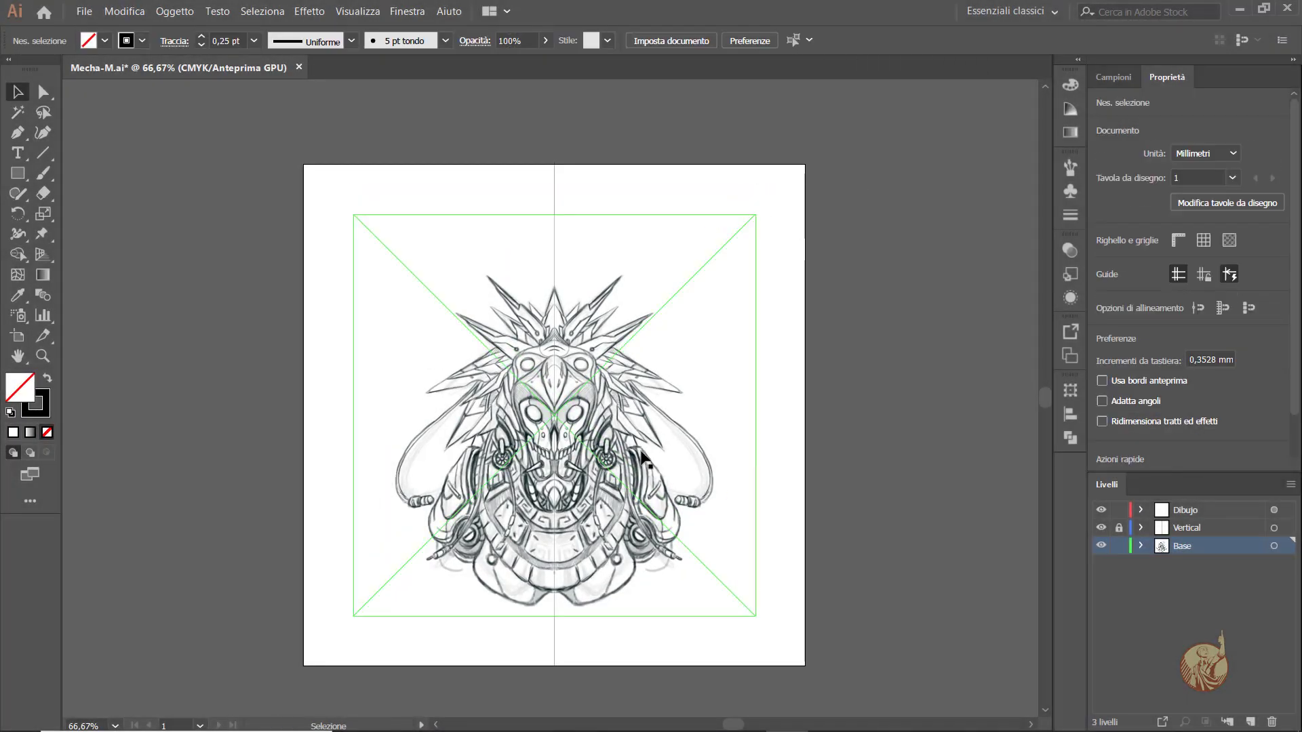
Enlarge the sketch to about 203 mm and reposition it on the artboard
{"action": "left_click_drag", "start_coordinate": [757, 189], "coordinate": [809, 141]}
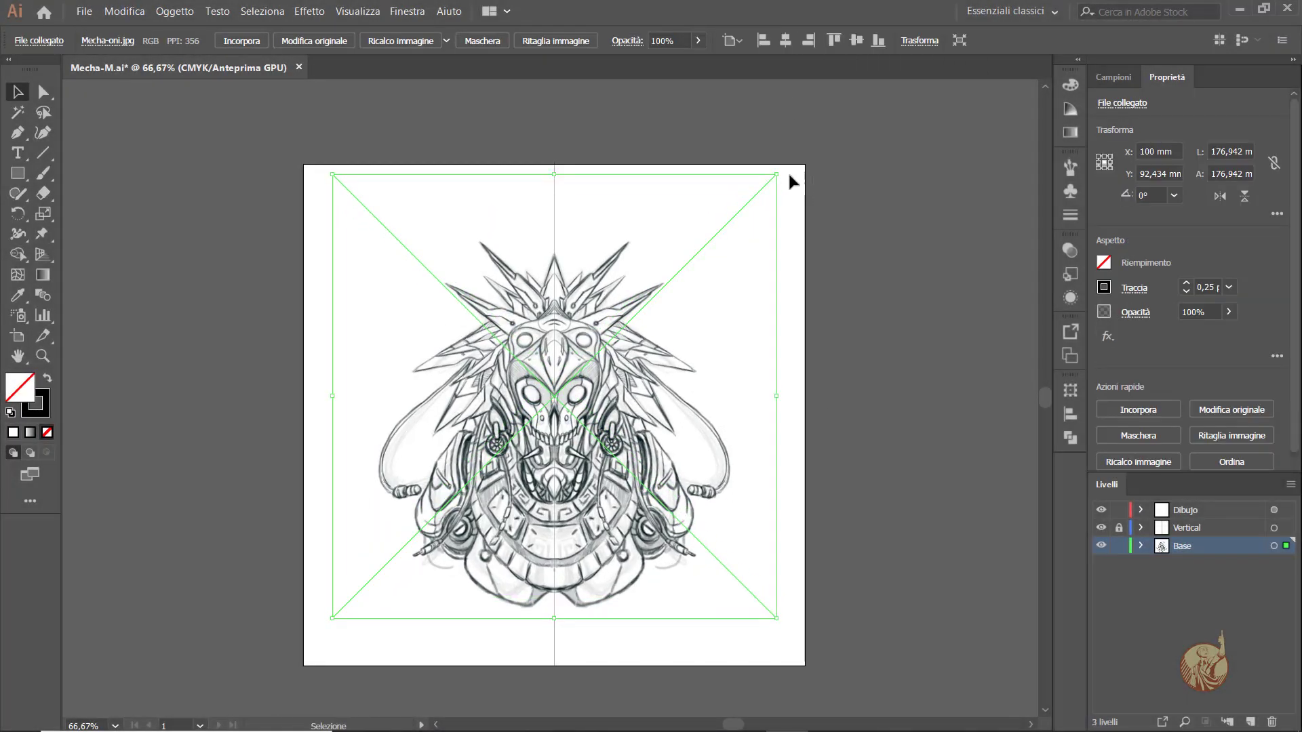
{"action": "left_click_drag", "start_coordinate": [711, 212], "coordinate": [705, 209]}
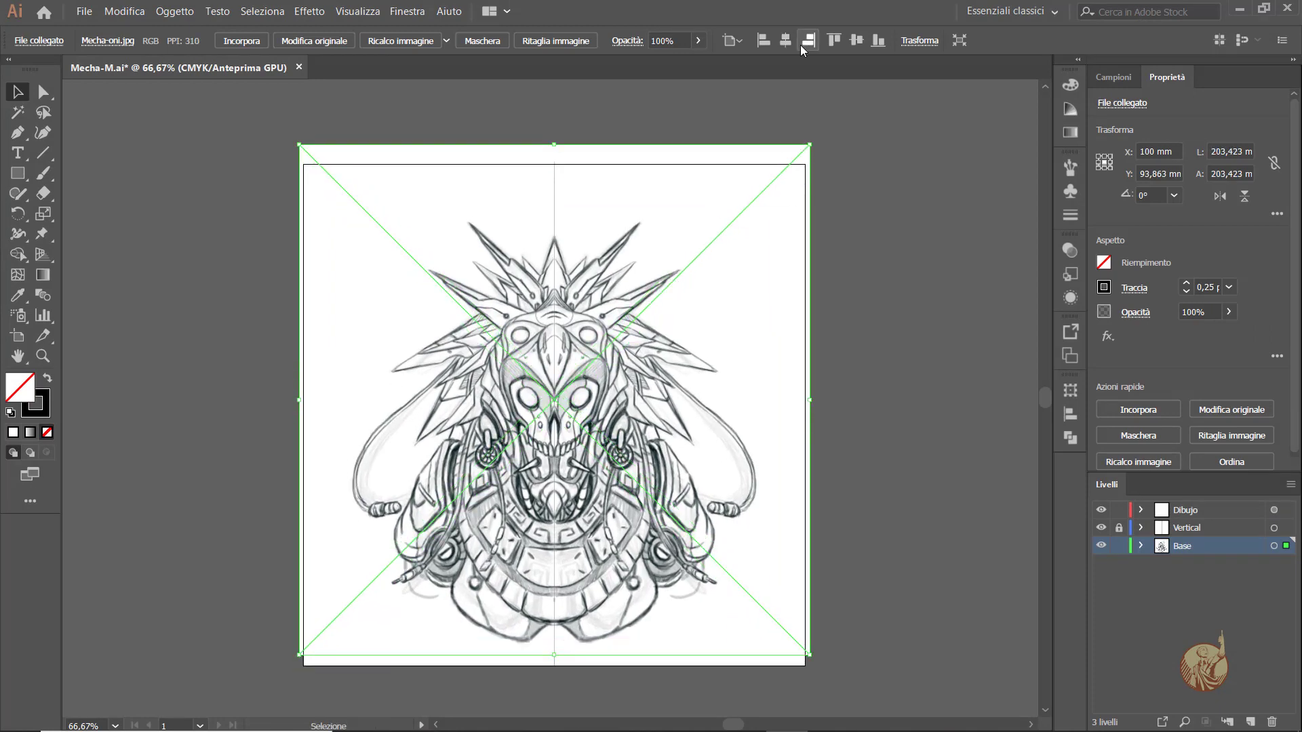
{"action": "left_click", "coordinate": [851, 313]}
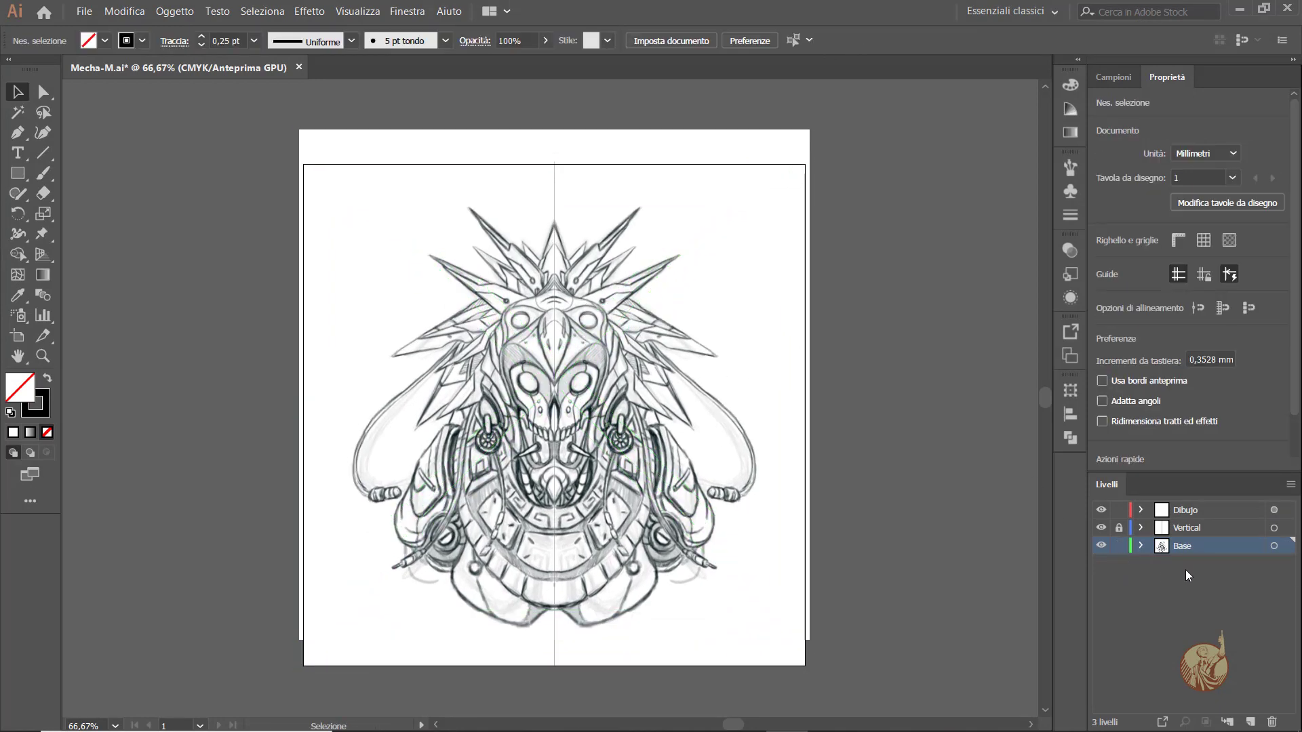
Turn the Base layer into a dimmed, locked template layer
{"action": "double_click", "coordinate": [1199, 547]}
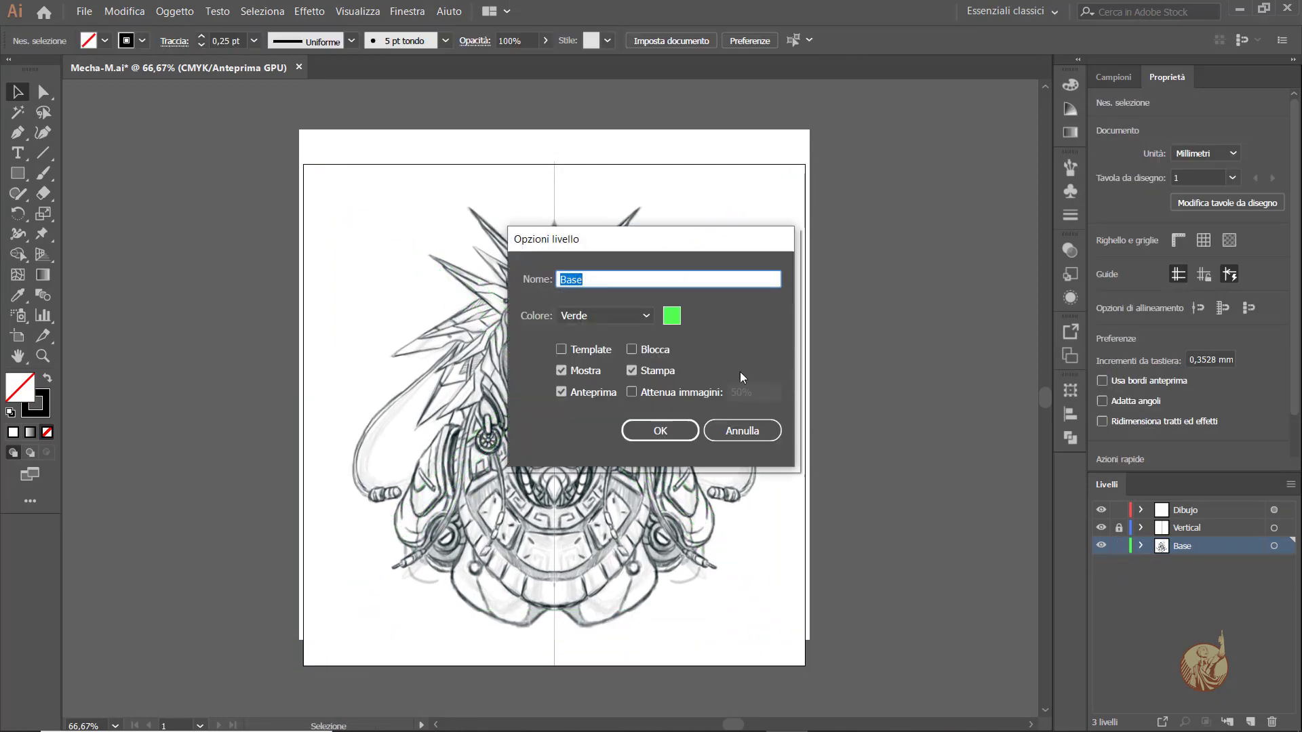
{"action": "left_click", "coordinate": [560, 350]}
{"action": "left_click", "coordinate": [661, 434]}
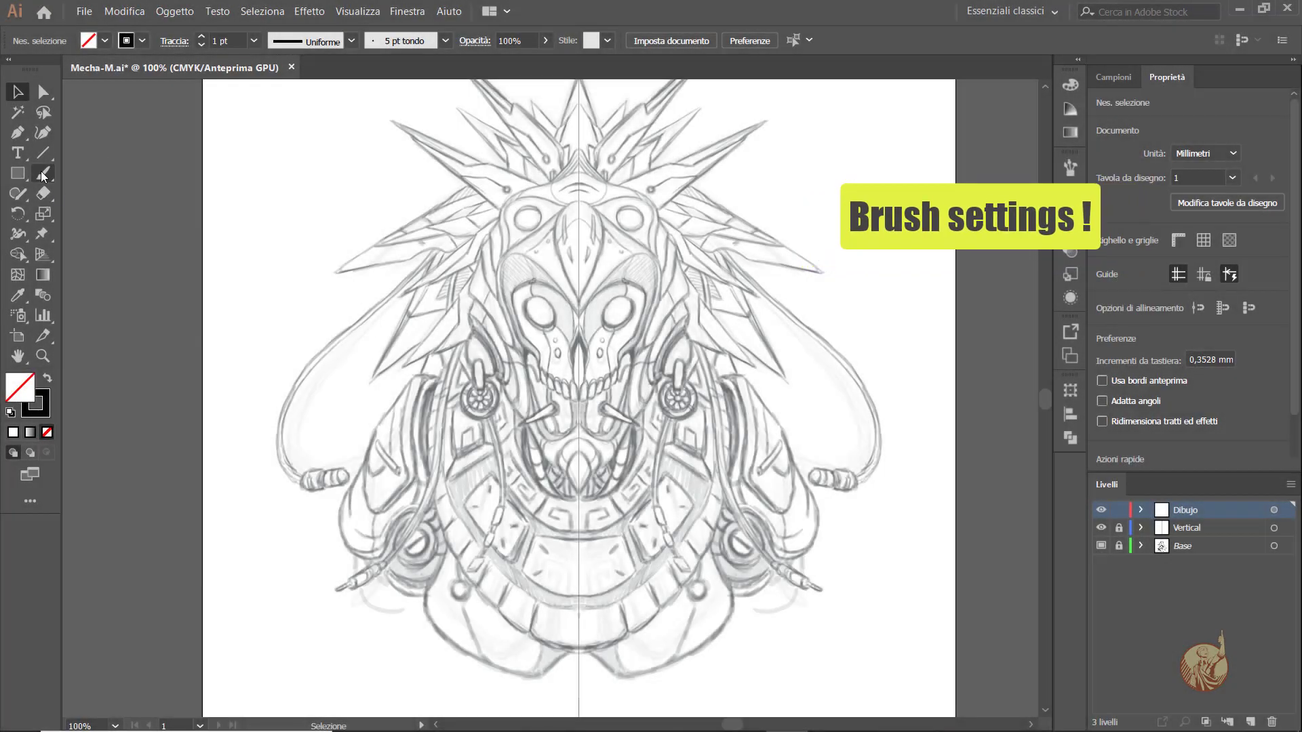
Paint mirrored test strokes with the Paintbrush, then undo them
{"action": "key", "text": "b"}
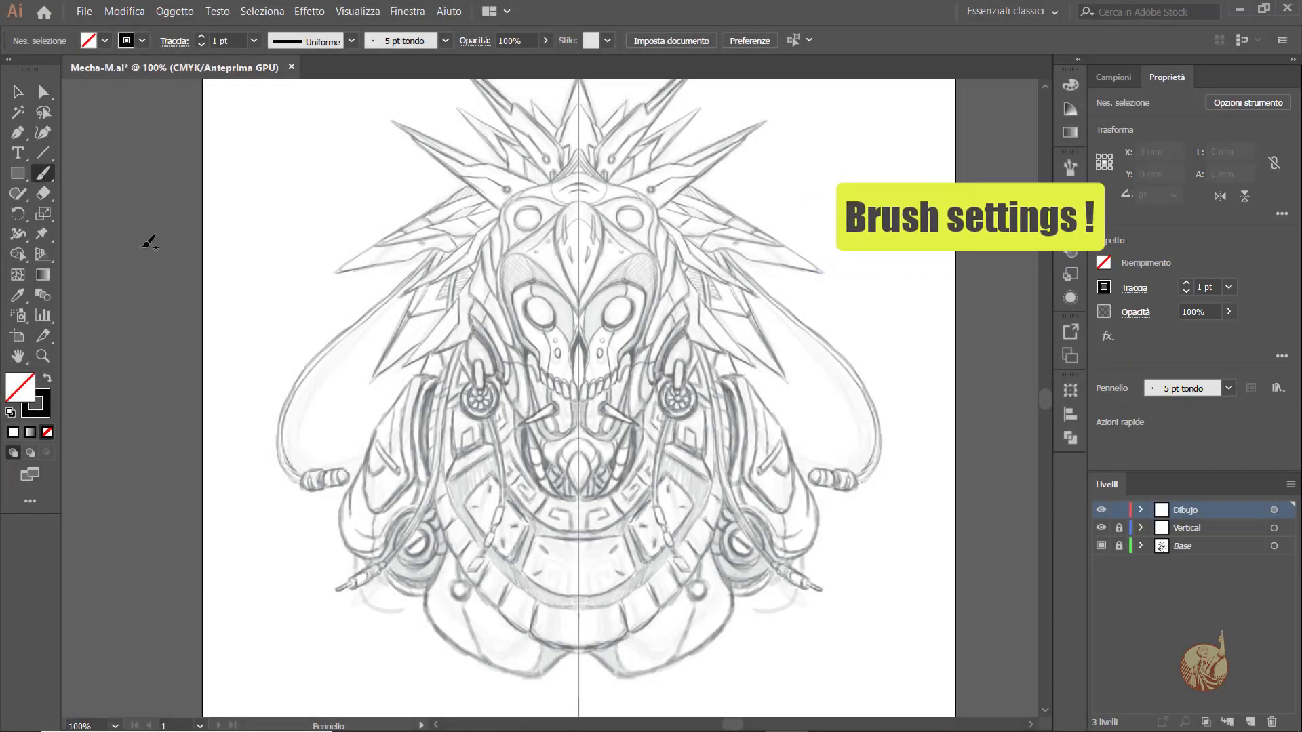
{"action": "left_click_drag", "start_coordinate": [377, 192], "coordinate": [300, 257]}
{"action": "left_click_drag", "start_coordinate": [378, 241], "coordinate": [332, 319]}
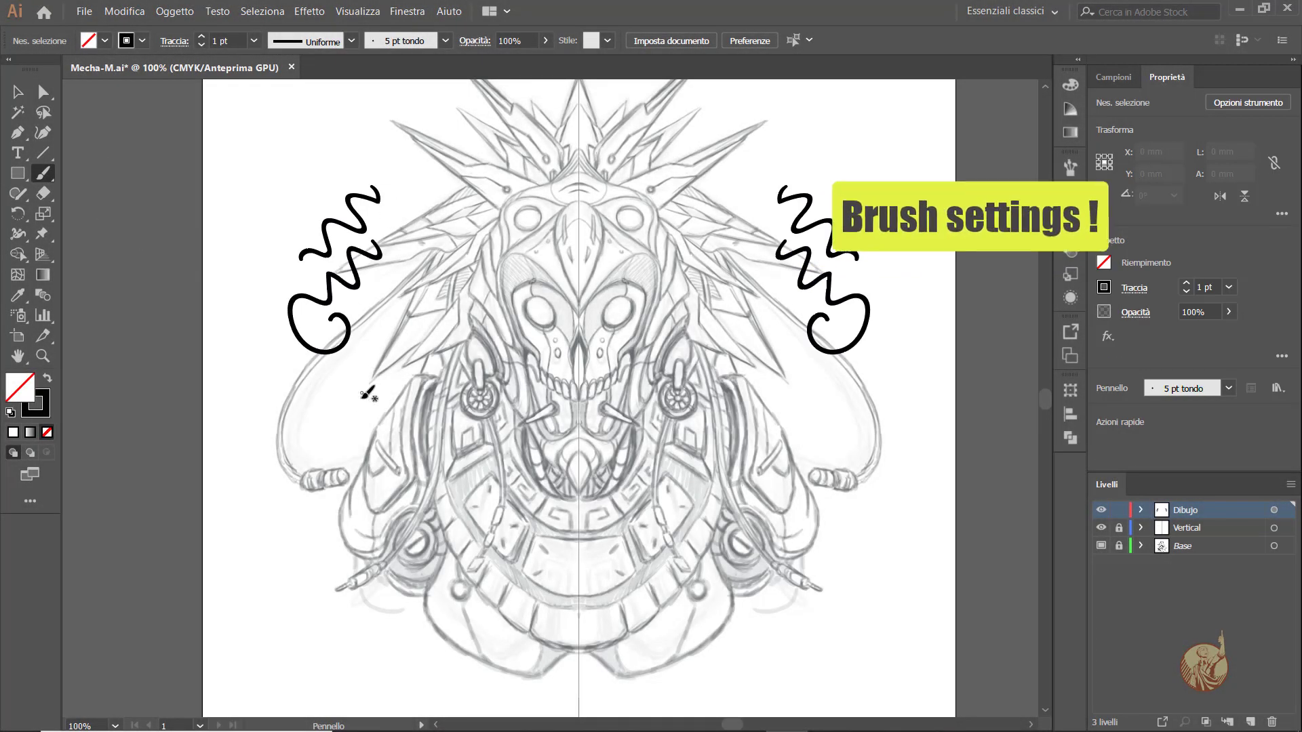
{"action": "mouse_move", "coordinate": [356, 400]}
{"action": "left_mouse_down"}
{"action": "mouse_move", "coordinate": [400, 359]}
{"action": "mouse_move", "coordinate": [373, 399]}
{"action": "left_mouse_up"}
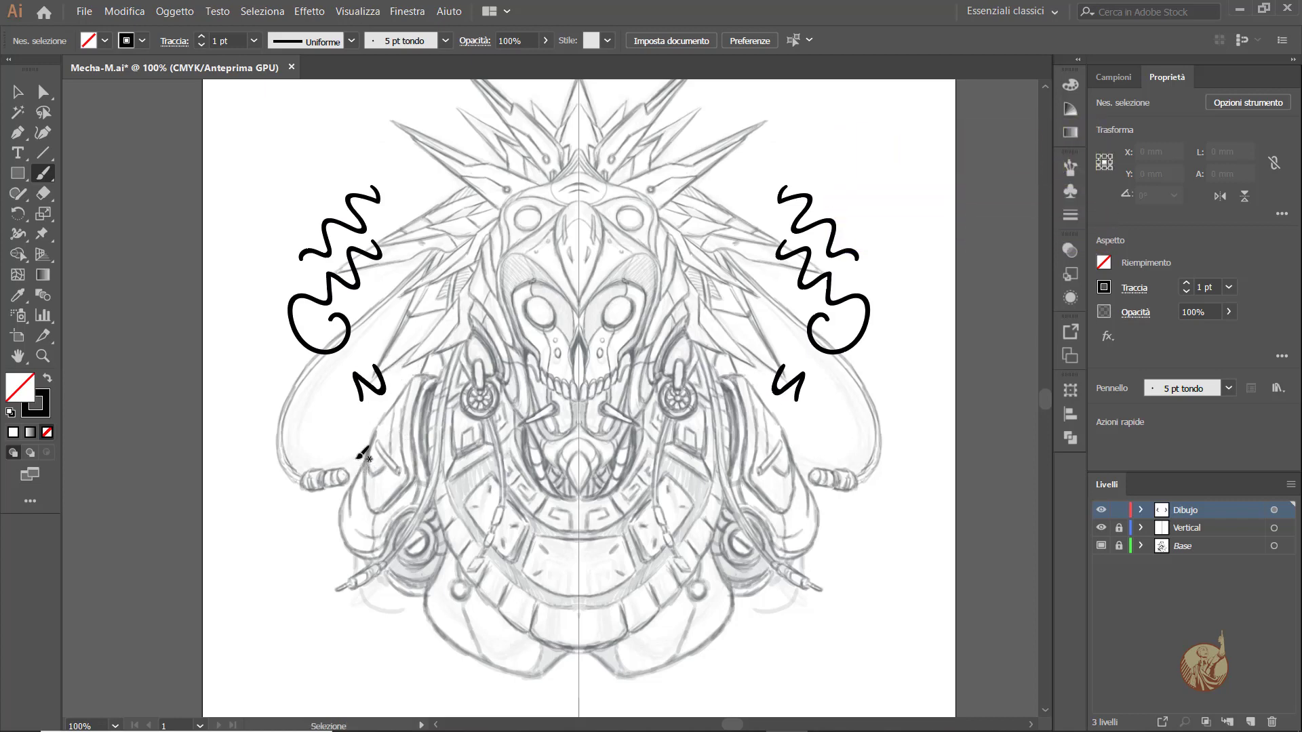
{"action": "key", "text": "ctrl+z"}
{"action": "key", "text": "ctrl+z"}
{"action": "key", "text": "ctrl+z"}
Set the 5 pt piatto brush to 2% roundness and 2 pt pressure-based size variation
{"action": "left_click", "coordinate": [446, 41]}
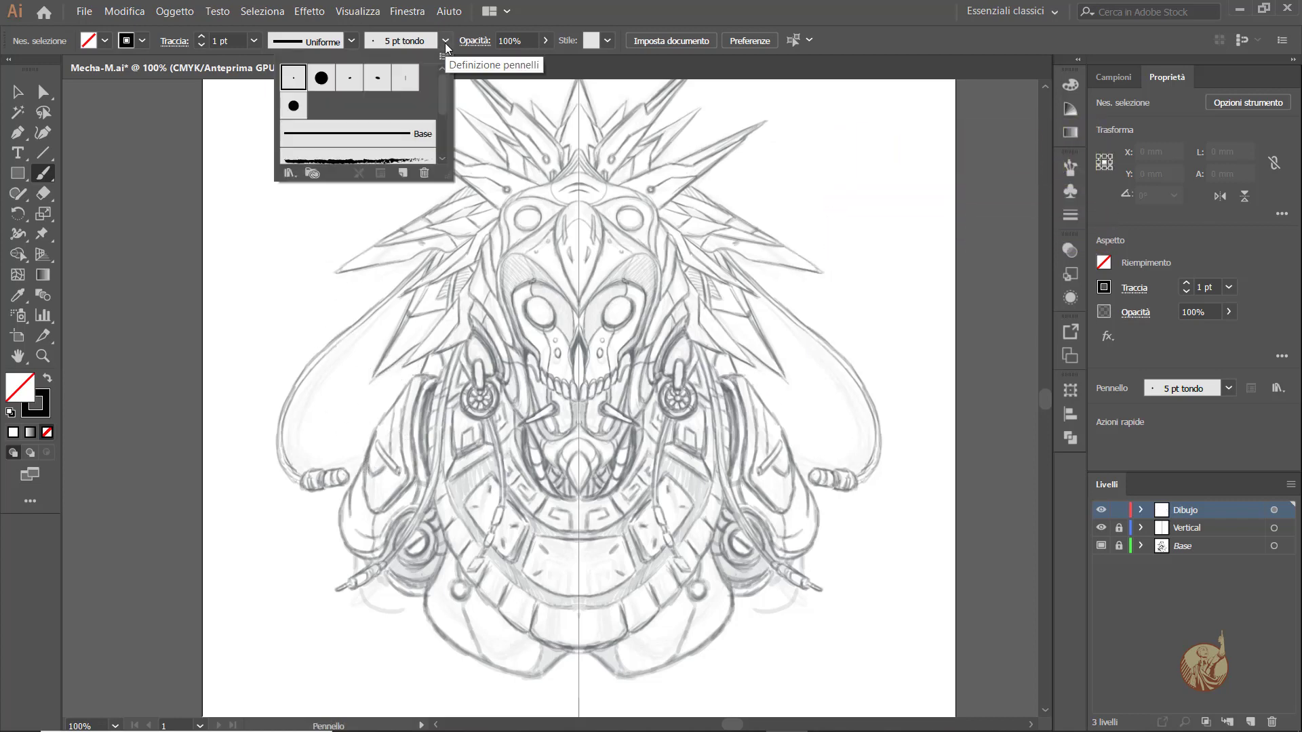
{"action": "double_click", "coordinate": [412, 78]}
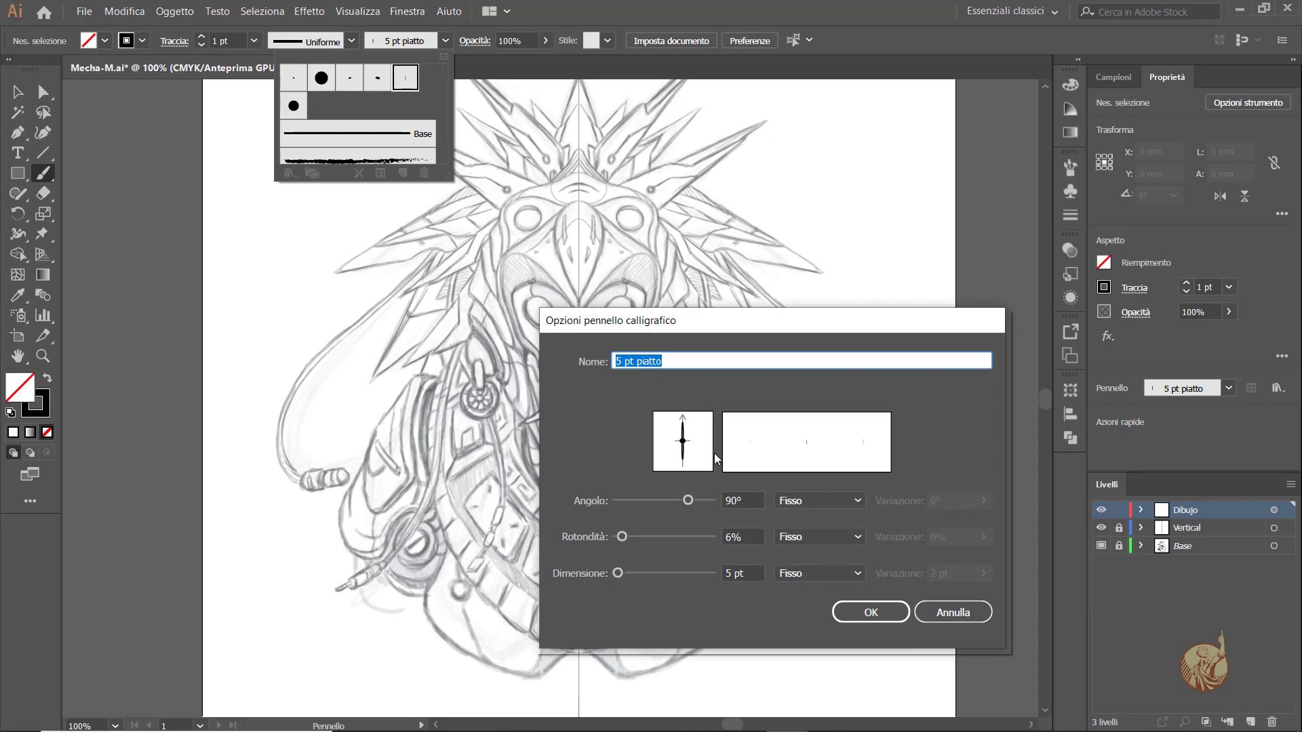
{"action": "left_click", "coordinate": [730, 539]}
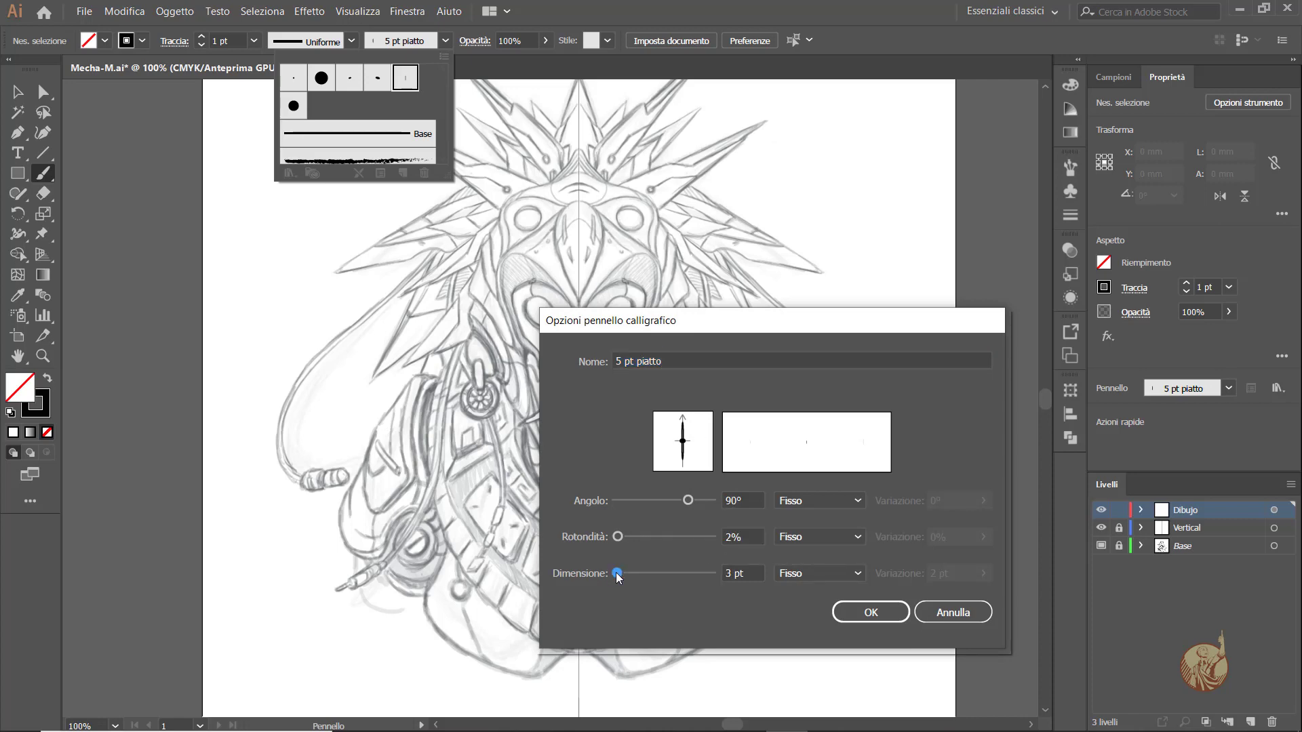
{"action": "left_click", "coordinate": [857, 573]}
{"action": "left_click", "coordinate": [803, 613]}
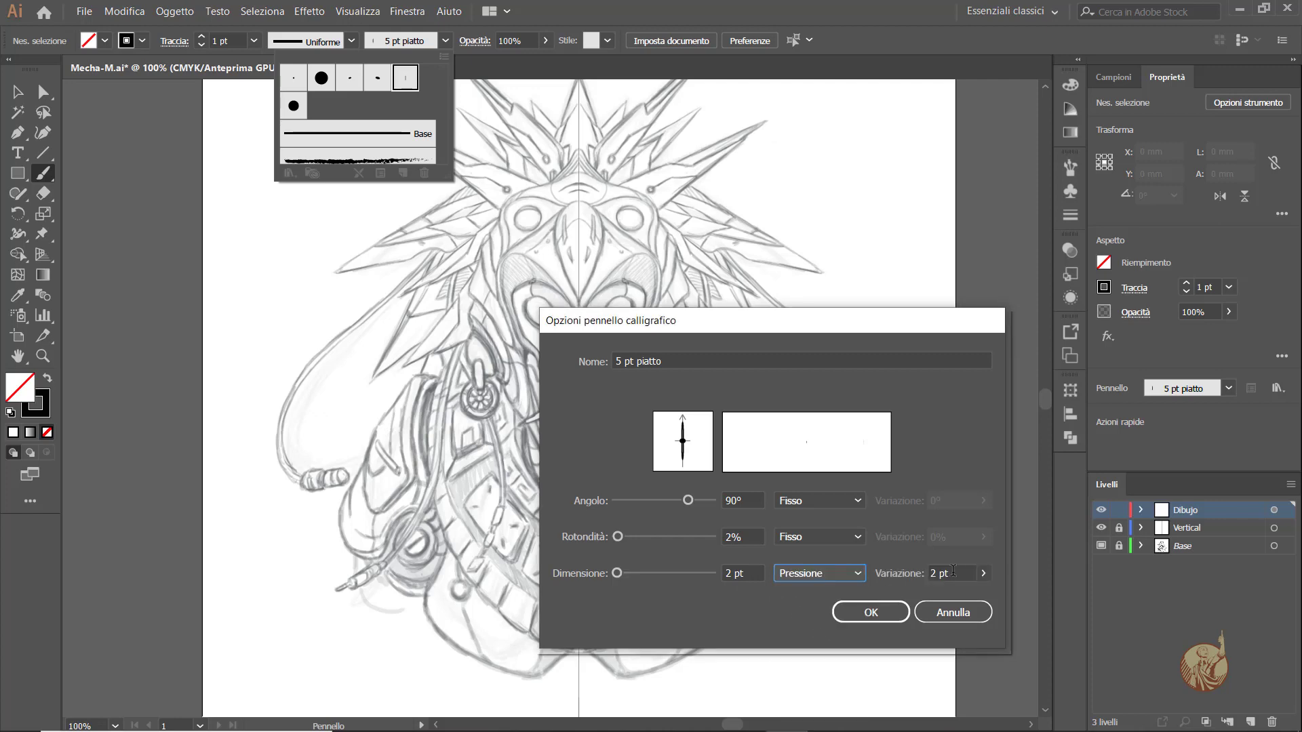
{"action": "left_click", "coordinate": [983, 574]}
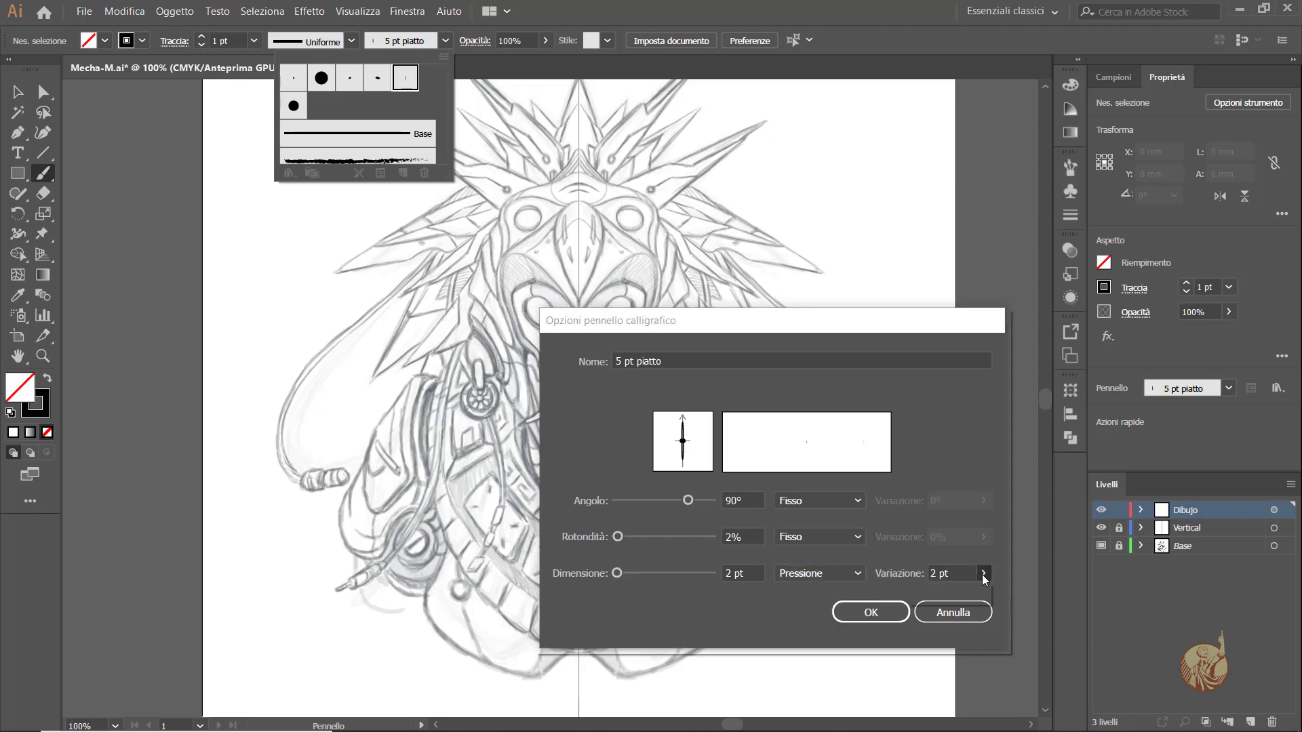
{"action": "left_click", "coordinate": [855, 614]}
Confirm the Paintbrush tool options and set the stroke weight to 0.5 pt
{"action": "left_click", "coordinate": [44, 175]}
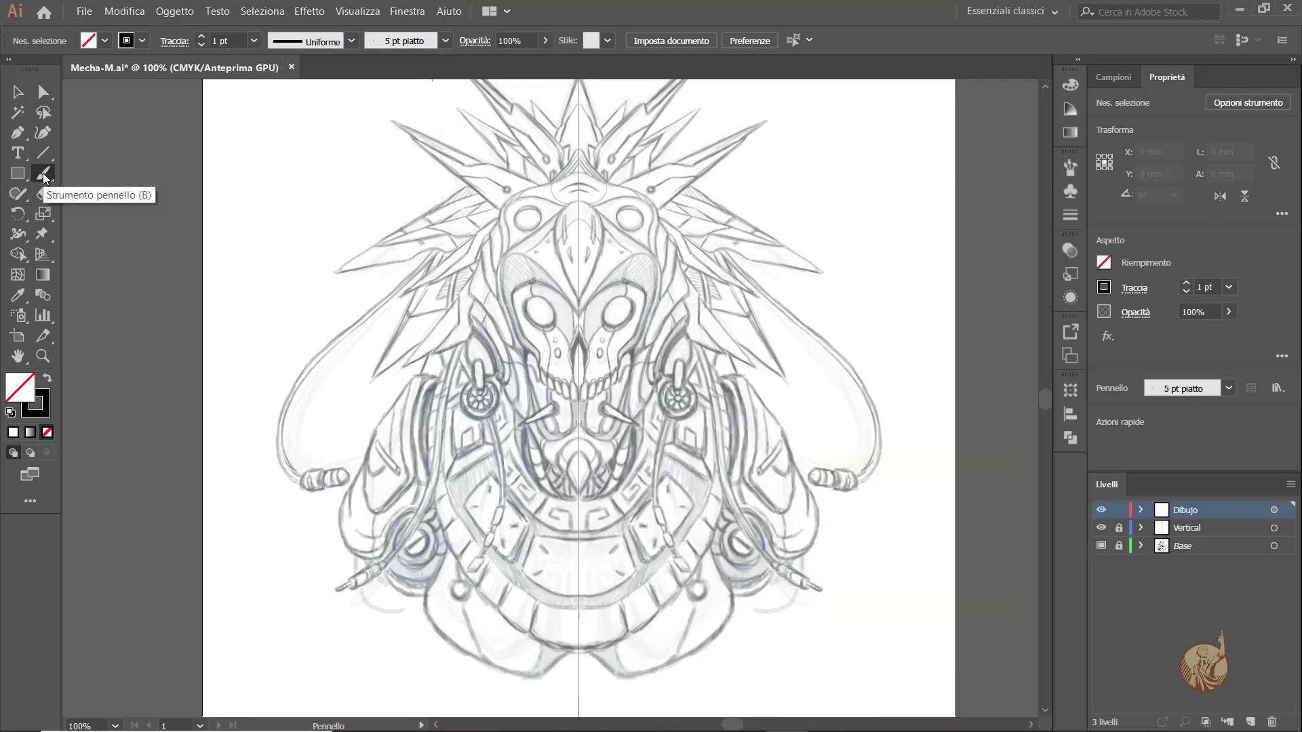
{"action": "double_click", "coordinate": [44, 175]}
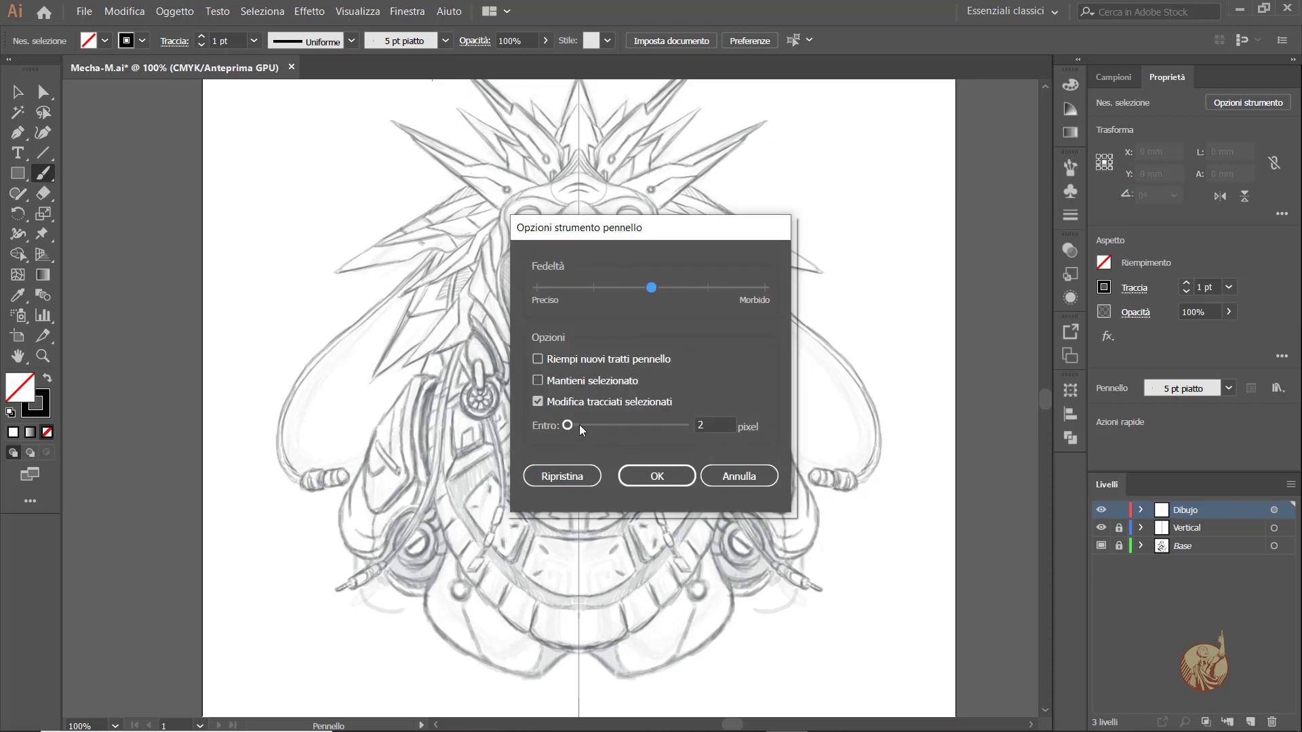
{"action": "left_click", "coordinate": [657, 476]}
{"action": "left_click", "coordinate": [253, 40]}
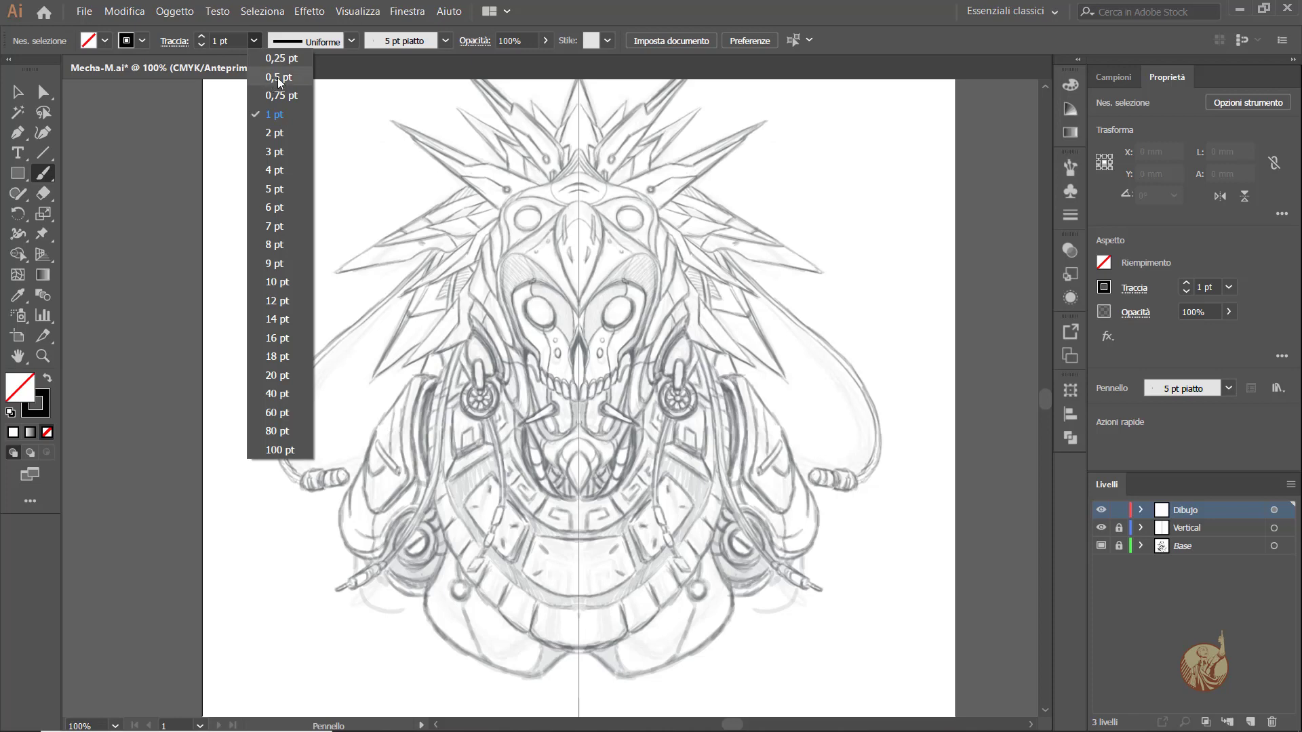
{"action": "left_click", "coordinate": [278, 77]}
Paint three test strokes over the sketch with the customised brush
{"action": "left_click_drag", "start_coordinate": [369, 168], "coordinate": [336, 239]}
{"action": "left_click_drag", "start_coordinate": [386, 217], "coordinate": [349, 299]}
{"action": "left_click_drag", "start_coordinate": [356, 302], "coordinate": [303, 354]}
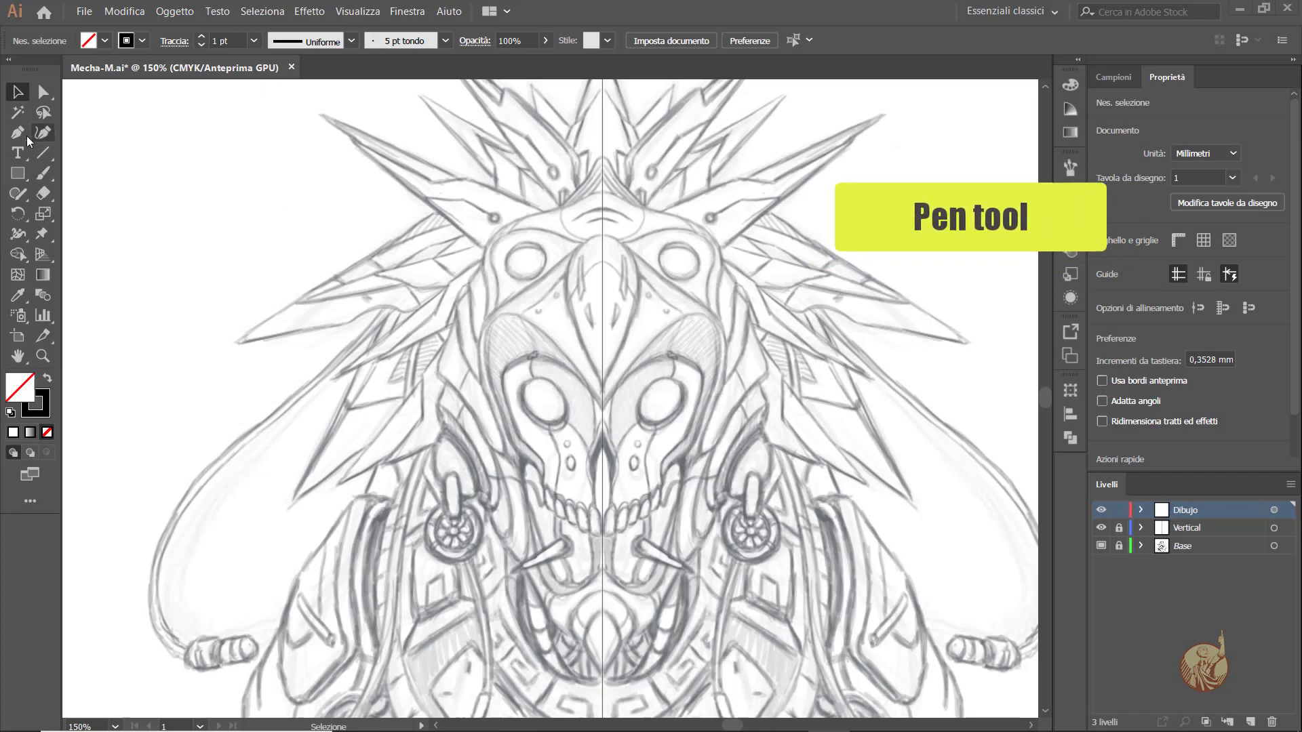
Use the Pen tool at 0,75 pt stroke, zoomed in on the mask's centre
{"action": "left_click", "coordinate": [19, 134]}
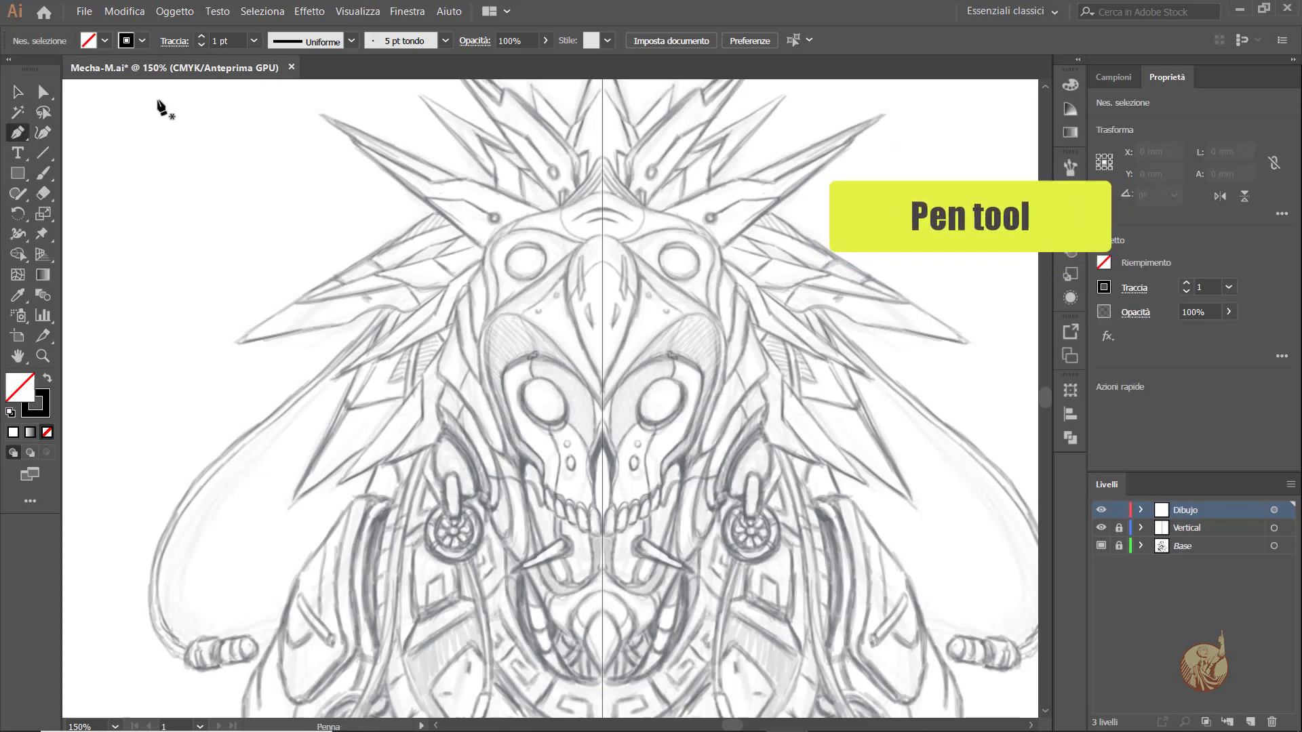
{"action": "left_click", "coordinate": [254, 41]}
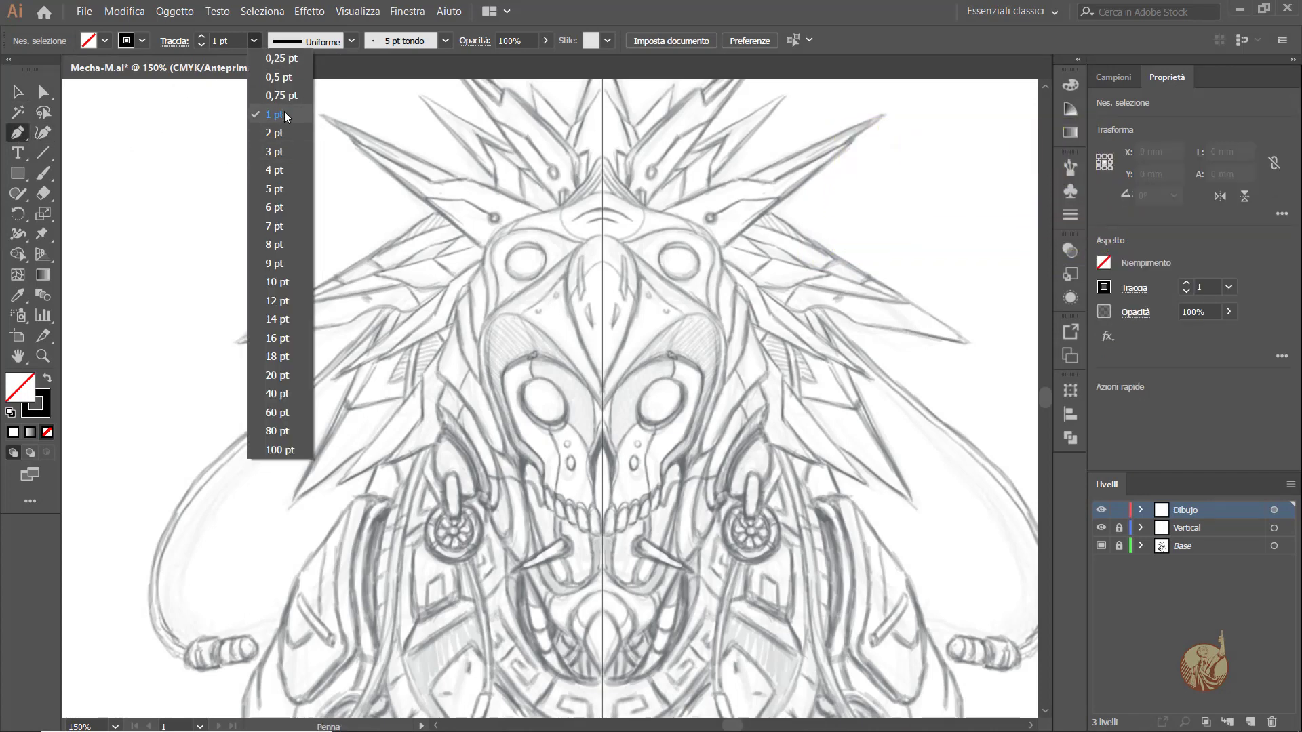
{"action": "left_click", "coordinate": [282, 94]}
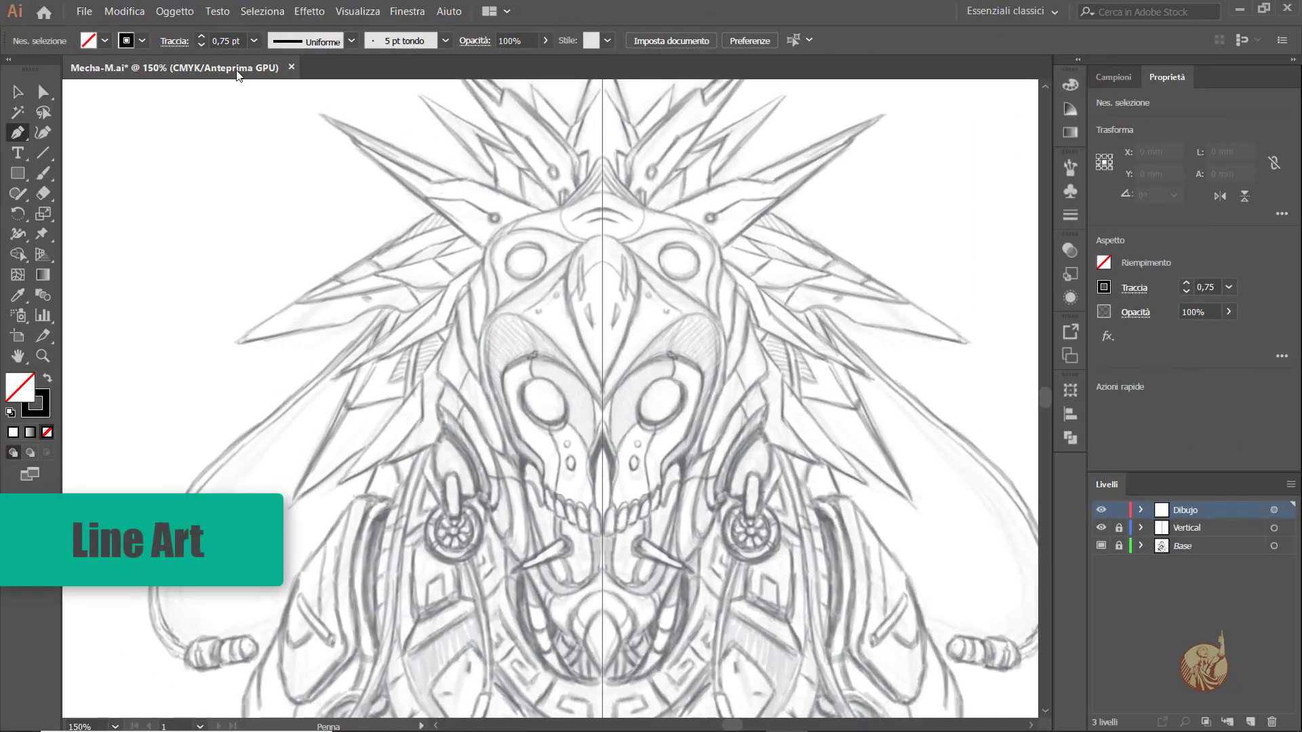
{"action": "scroll", "coordinate": [669, 325], "scroll_direction": "up", "scroll_amount": 2}
{"action": "key", "text": "Tab"}
{"action": "scroll", "coordinate": [668, 334], "scroll_direction": "up", "scroll_amount": 3}
Trace the beak outline and the curved brow line down toward the eye
{"action": "left_click", "coordinate": [507, 421]}
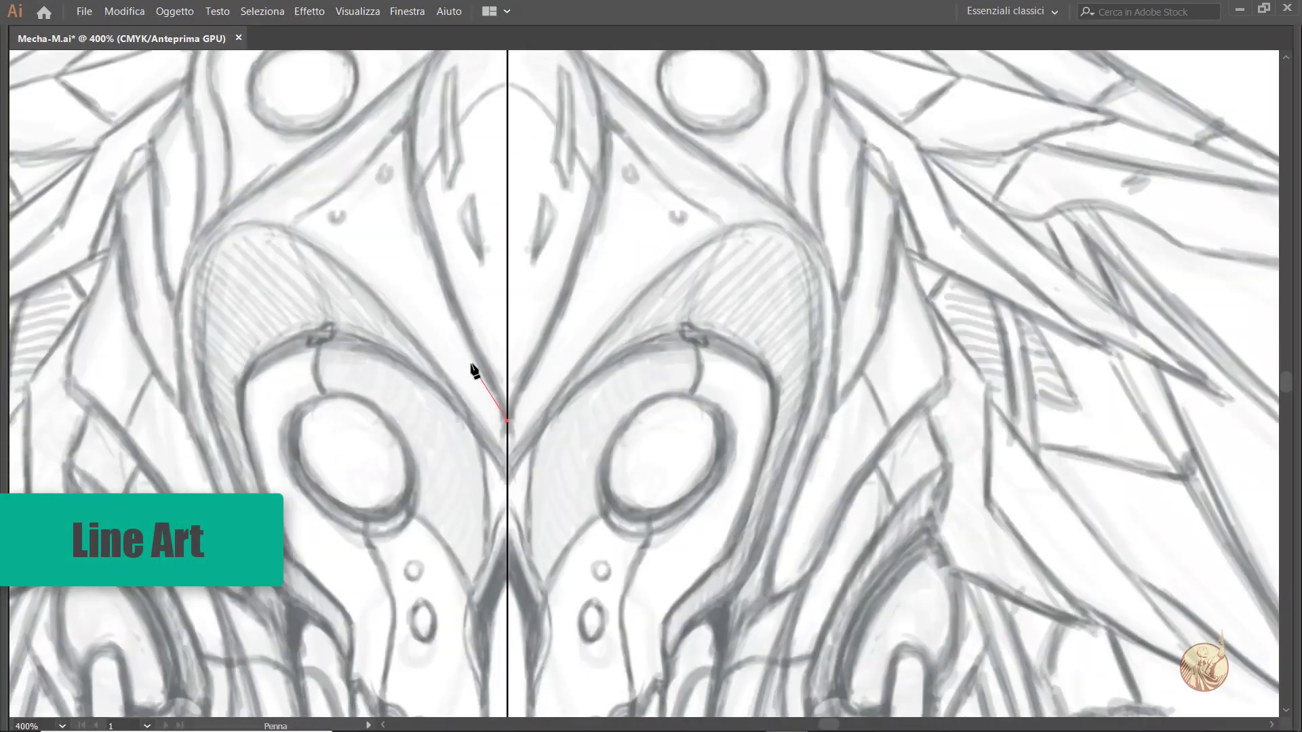
{"action": "scroll", "coordinate": [475, 371], "scroll_direction": "up", "scroll_amount": 2}
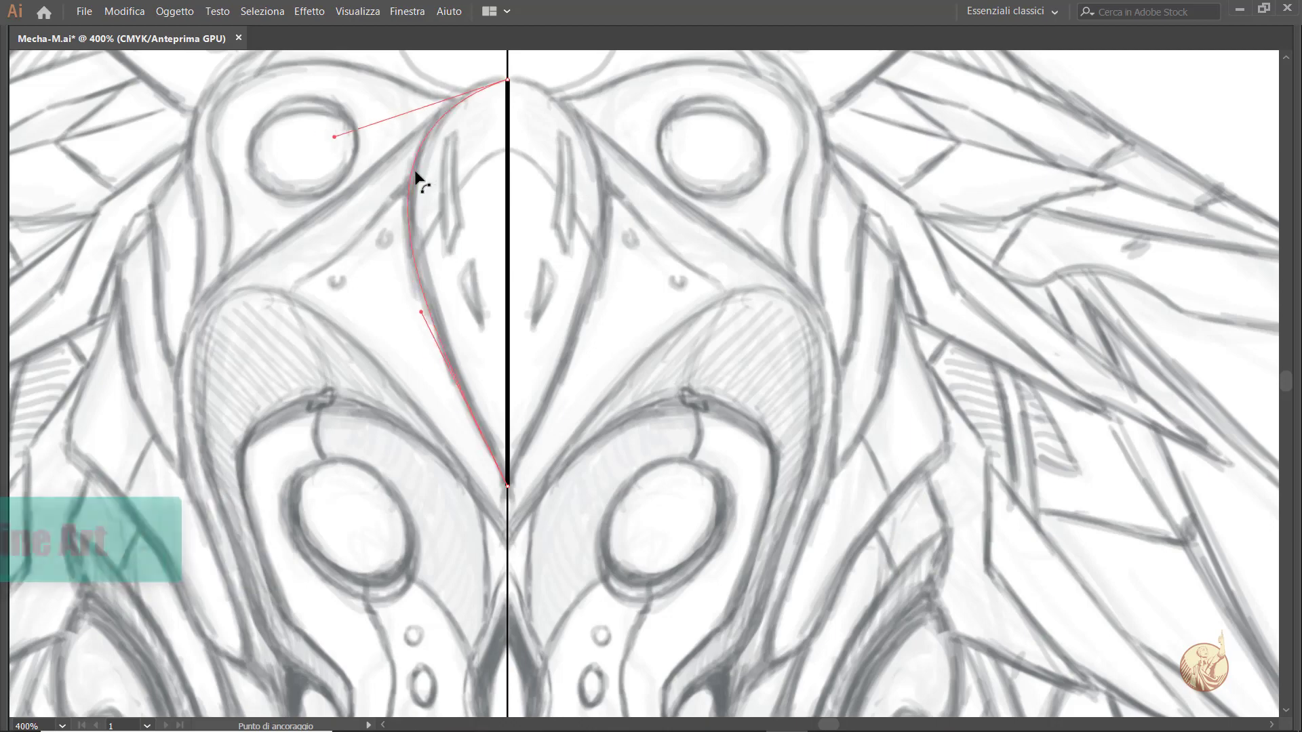
{"action": "left_click_drag", "start_coordinate": [510, 183], "coordinate": [342, 131]}
{"action": "scroll", "coordinate": [450, 203], "scroll_direction": "up", "scroll_amount": 2}
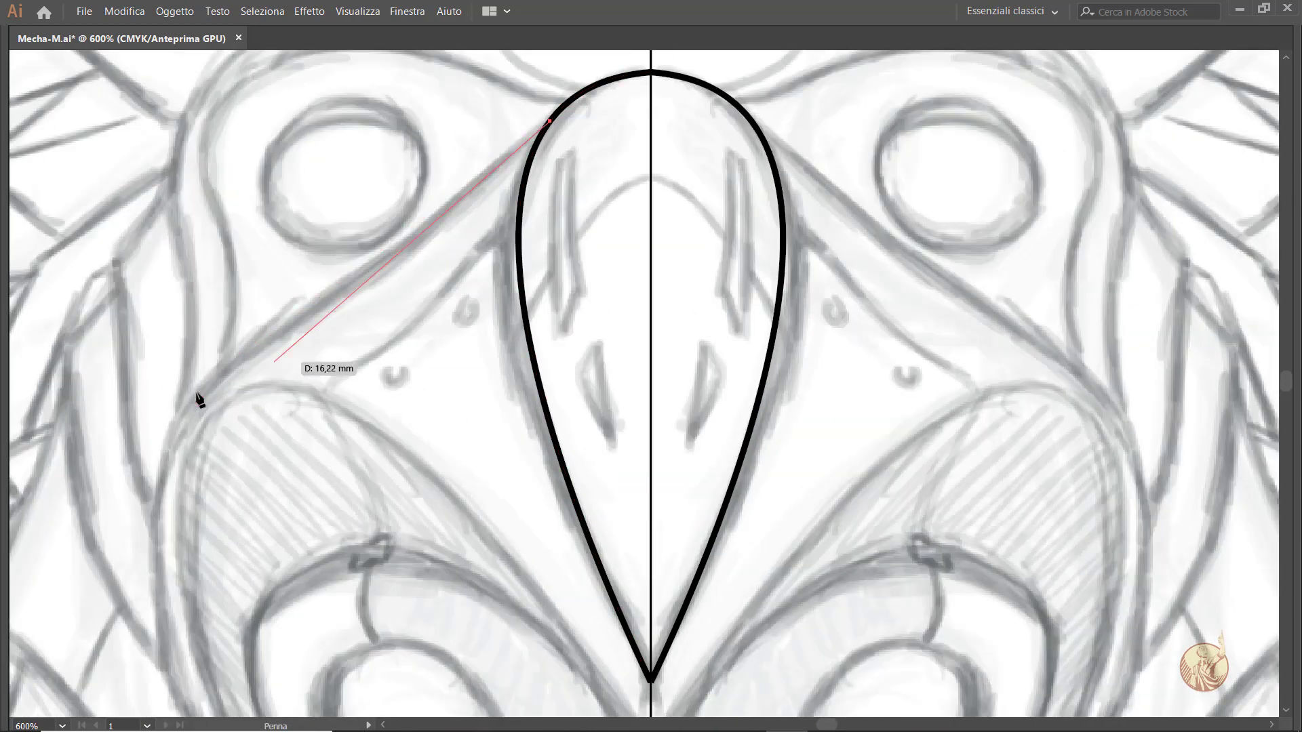
{"action": "left_click_drag", "start_coordinate": [384, 261], "coordinate": [293, 327]}
{"action": "scroll", "coordinate": [139, 516], "scroll_direction": "down", "scroll_amount": 4}
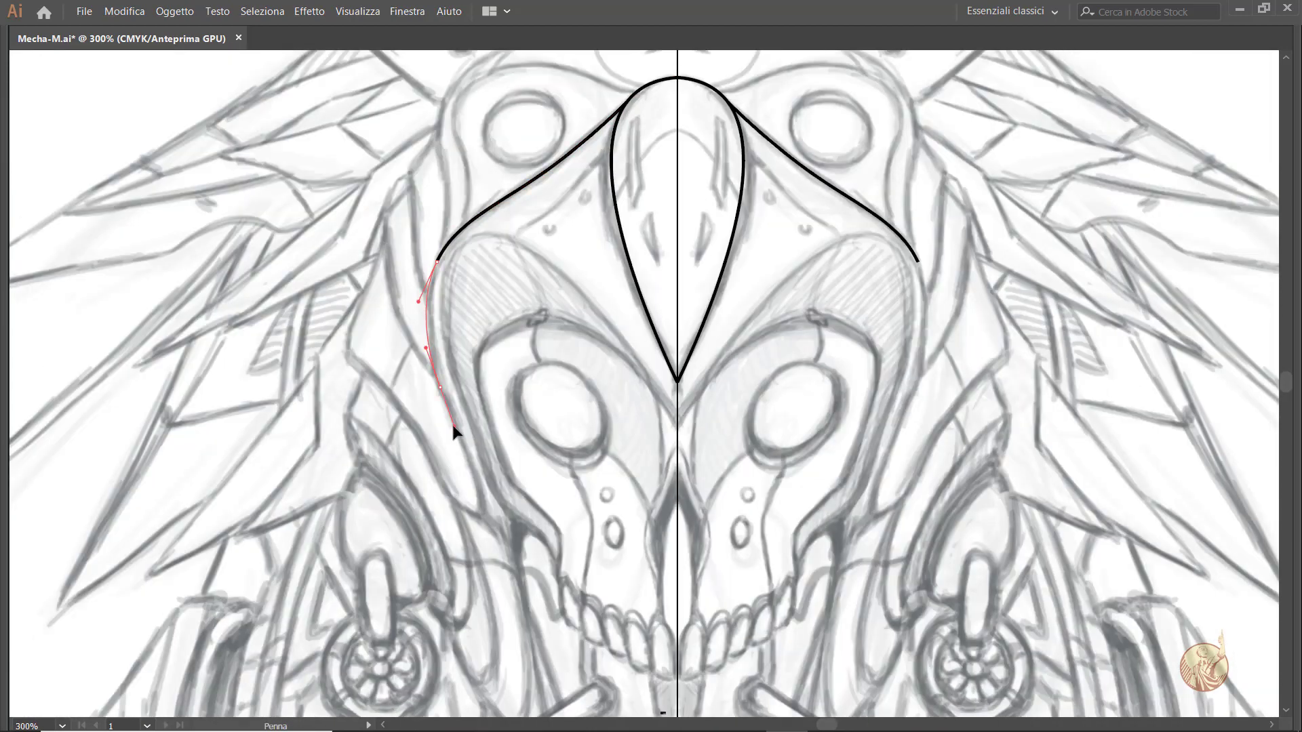
{"action": "left_click_drag", "start_coordinate": [451, 421], "coordinate": [478, 499]}
{"action": "scroll", "coordinate": [479, 499], "scroll_direction": "up", "scroll_amount": 4}
{"action": "scroll", "coordinate": [746, 576], "scroll_direction": "up", "scroll_amount": 5}
Outline the front tooth and the rounded outer tooth
{"action": "left_click", "coordinate": [665, 271]}
{"action": "left_click", "coordinate": [610, 552]}
{"action": "left_click", "coordinate": [741, 595]}
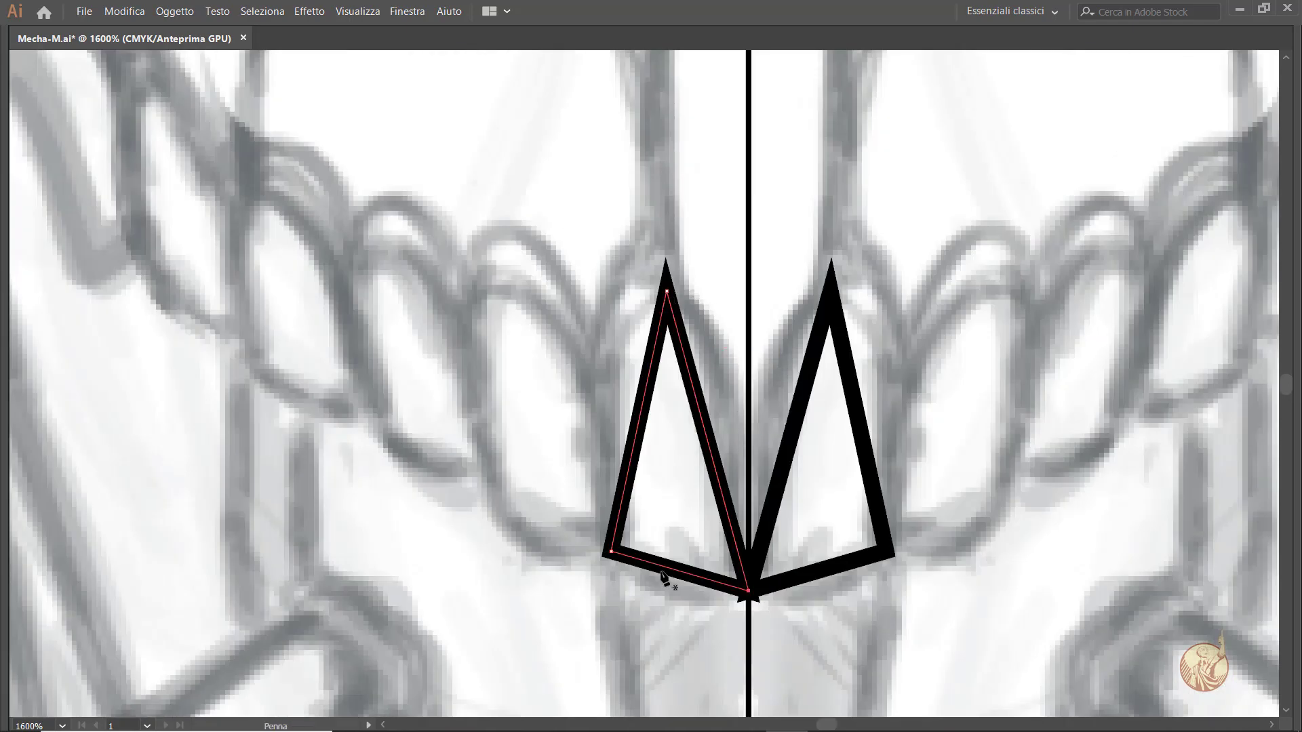
{"action": "left_click_drag", "start_coordinate": [665, 278], "coordinate": [712, 291]}
{"action": "left_click", "coordinate": [536, 543]}
{"action": "left_click_drag", "start_coordinate": [508, 264], "coordinate": [442, 285]}
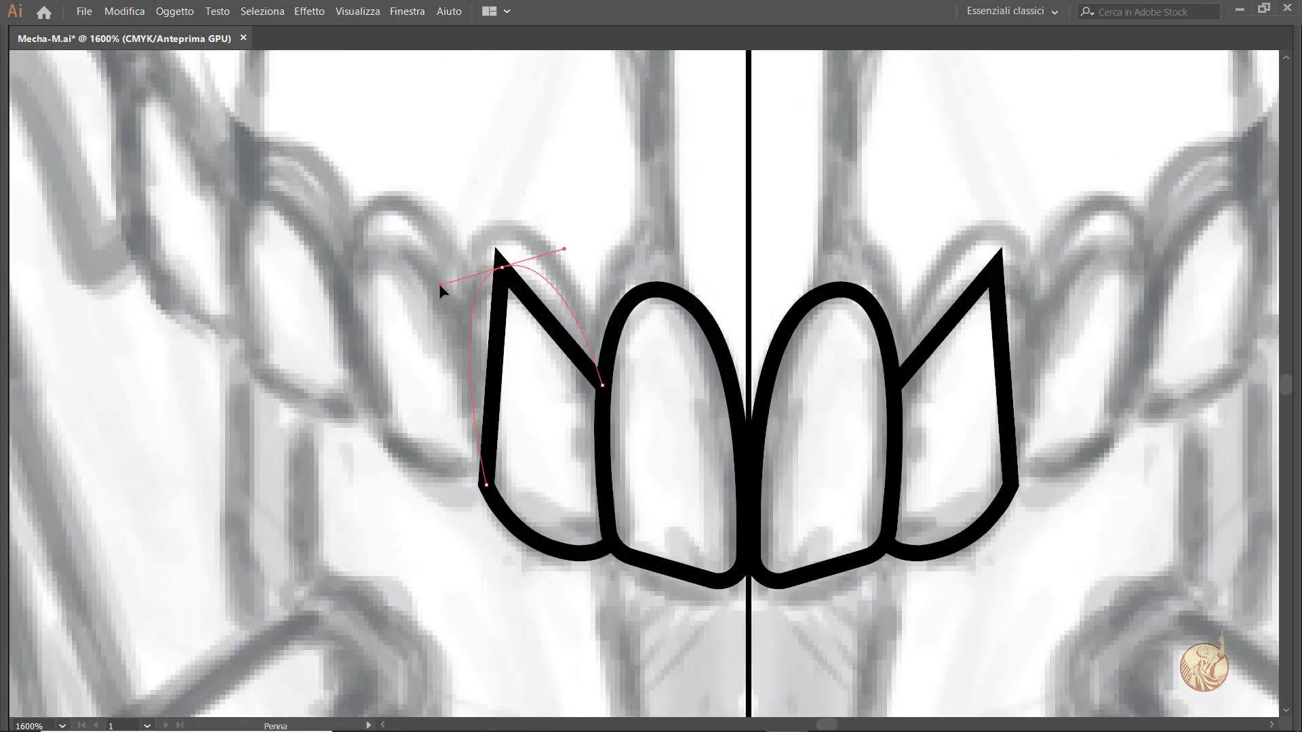
{"action": "left_click", "coordinate": [478, 317]}
{"action": "left_click_drag", "start_coordinate": [380, 228], "coordinate": [356, 231]}
{"action": "scroll", "coordinate": [356, 231], "scroll_direction": "down", "scroll_amount": 2}
{"action": "left_click", "coordinate": [552, 535]}
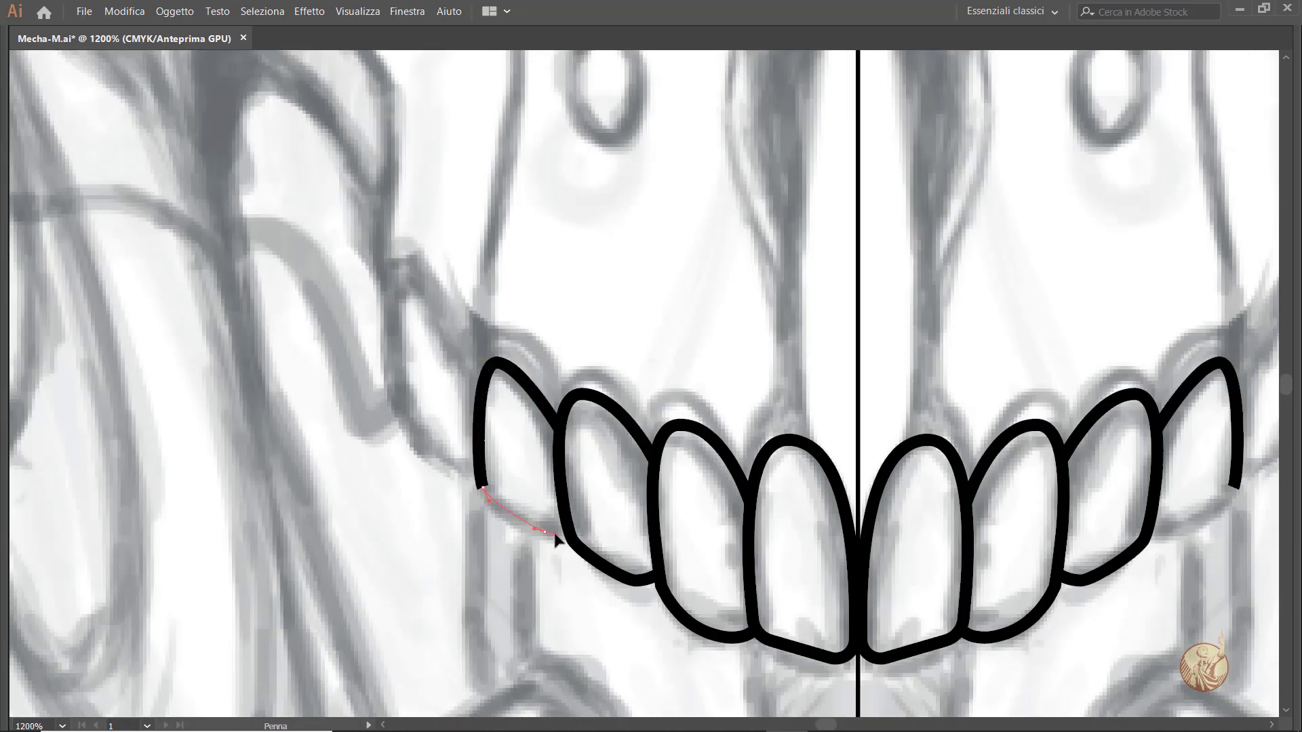
Trace the lateral tooth, the outer edge beside the teeth and the cheek curve
{"action": "left_click", "coordinate": [502, 363]}
{"action": "left_click", "coordinate": [573, 541]}
{"action": "left_click", "coordinate": [654, 462]}
{"action": "left_click_drag", "start_coordinate": [586, 394], "coordinate": [550, 395]}
{"action": "left_click", "coordinate": [553, 427], "text": "ctrl"}
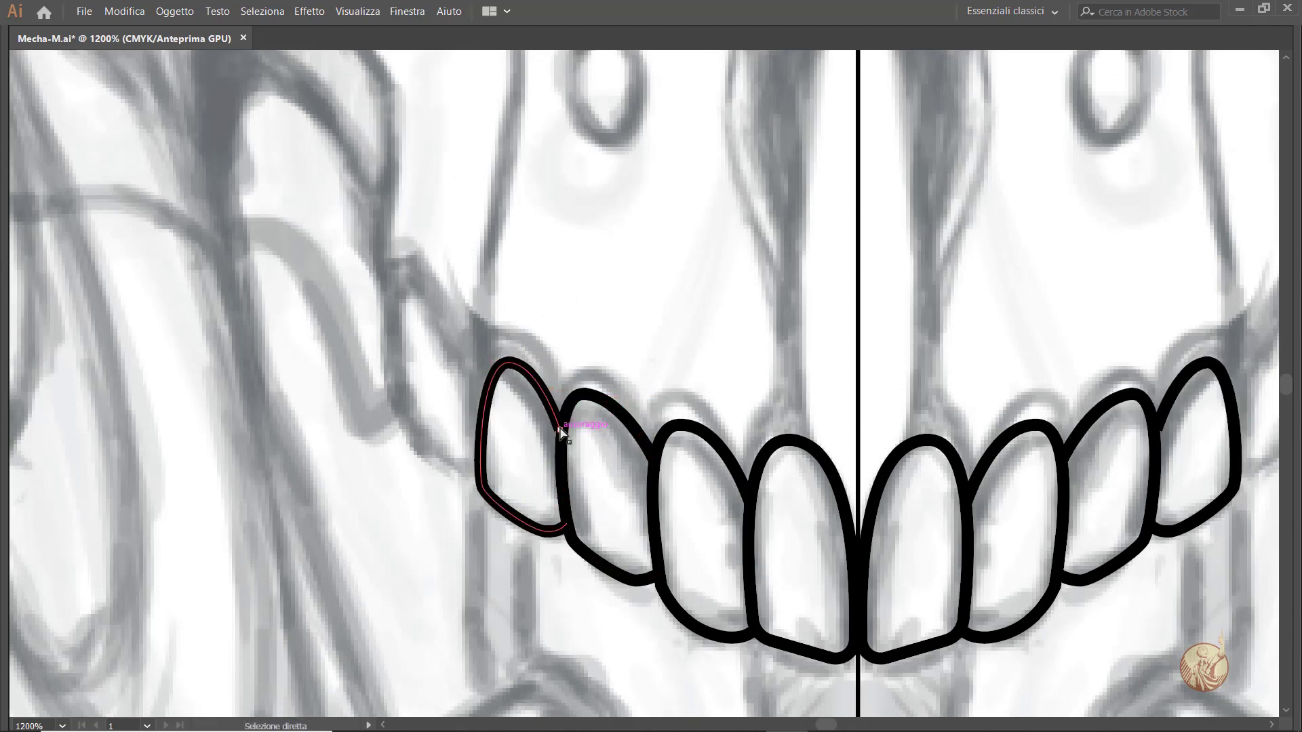
{"action": "scroll", "coordinate": [940, 631], "scroll_direction": "up", "scroll_amount": 1}
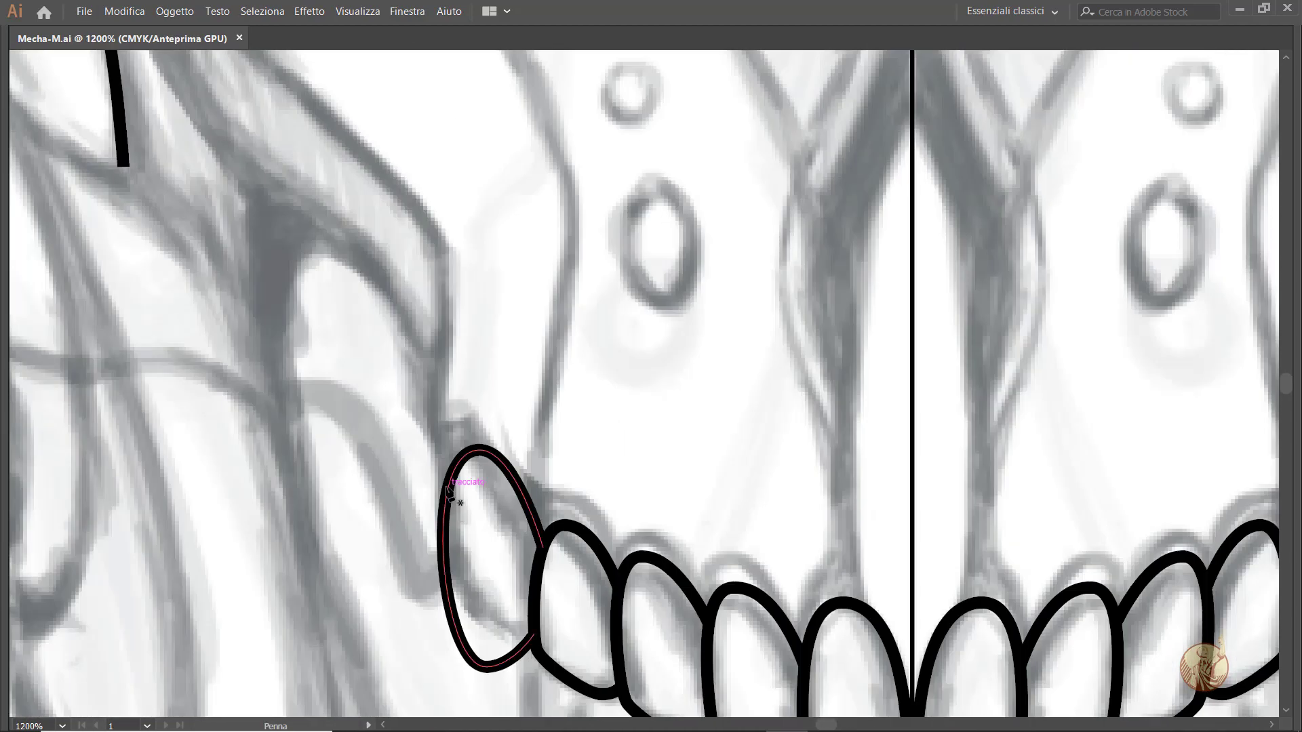
{"action": "left_click_drag", "start_coordinate": [453, 268], "coordinate": [434, 223]}
{"action": "scroll", "coordinate": [189, 197], "scroll_direction": "down", "scroll_amount": 3}
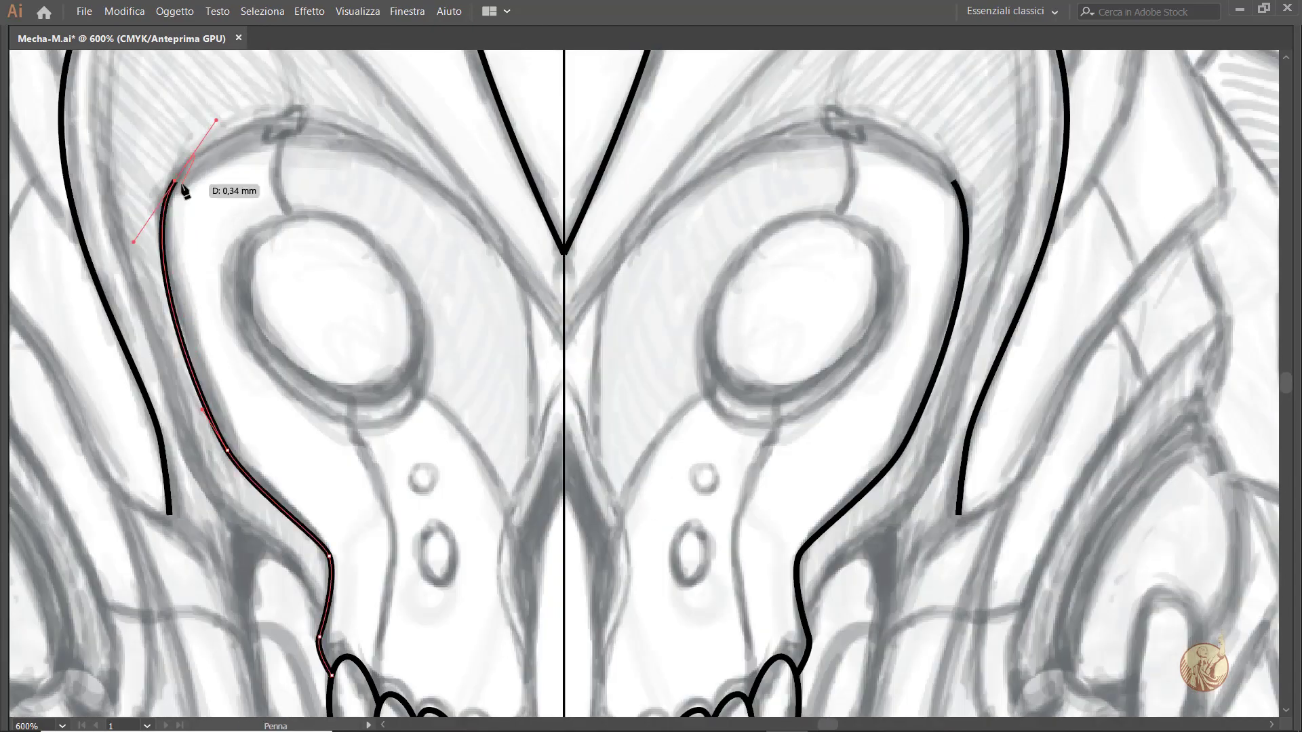
{"action": "left_click_drag", "start_coordinate": [291, 131], "coordinate": [319, 88]}
{"action": "scroll", "coordinate": [299, 122], "scroll_direction": "up", "scroll_amount": 2}
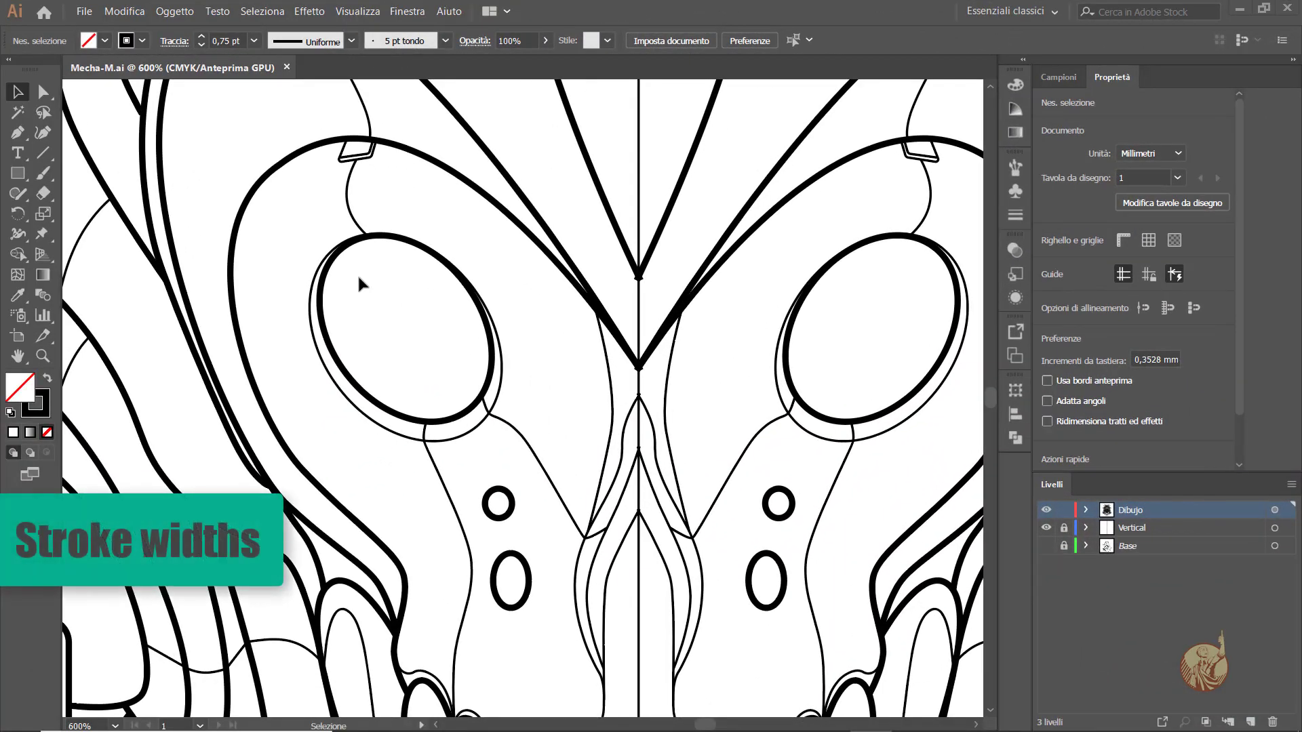
Thicken the lower-right and upper-left edges of the eye outline with the Width tool
{"action": "left_click", "coordinate": [24, 236]}
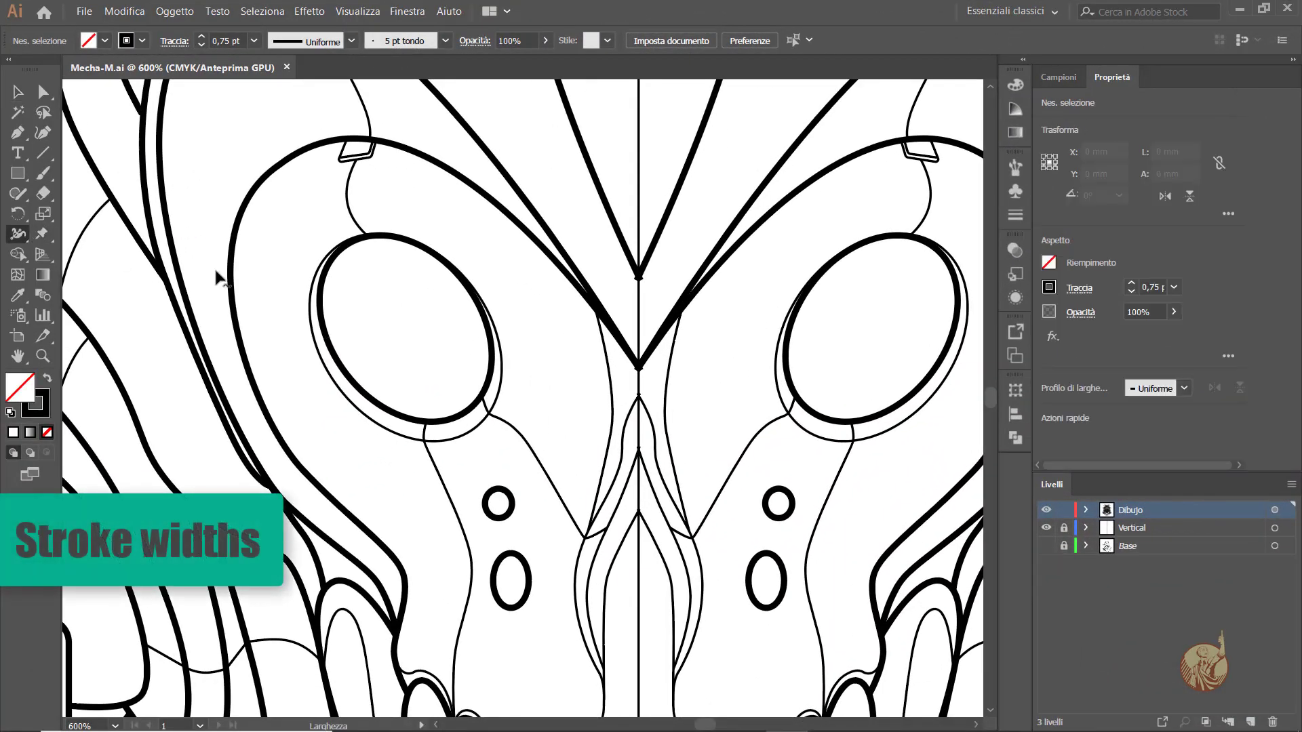
{"action": "key", "text": "Tab"}
{"action": "scroll", "coordinate": [324, 331], "scroll_direction": "up", "scroll_amount": 5}
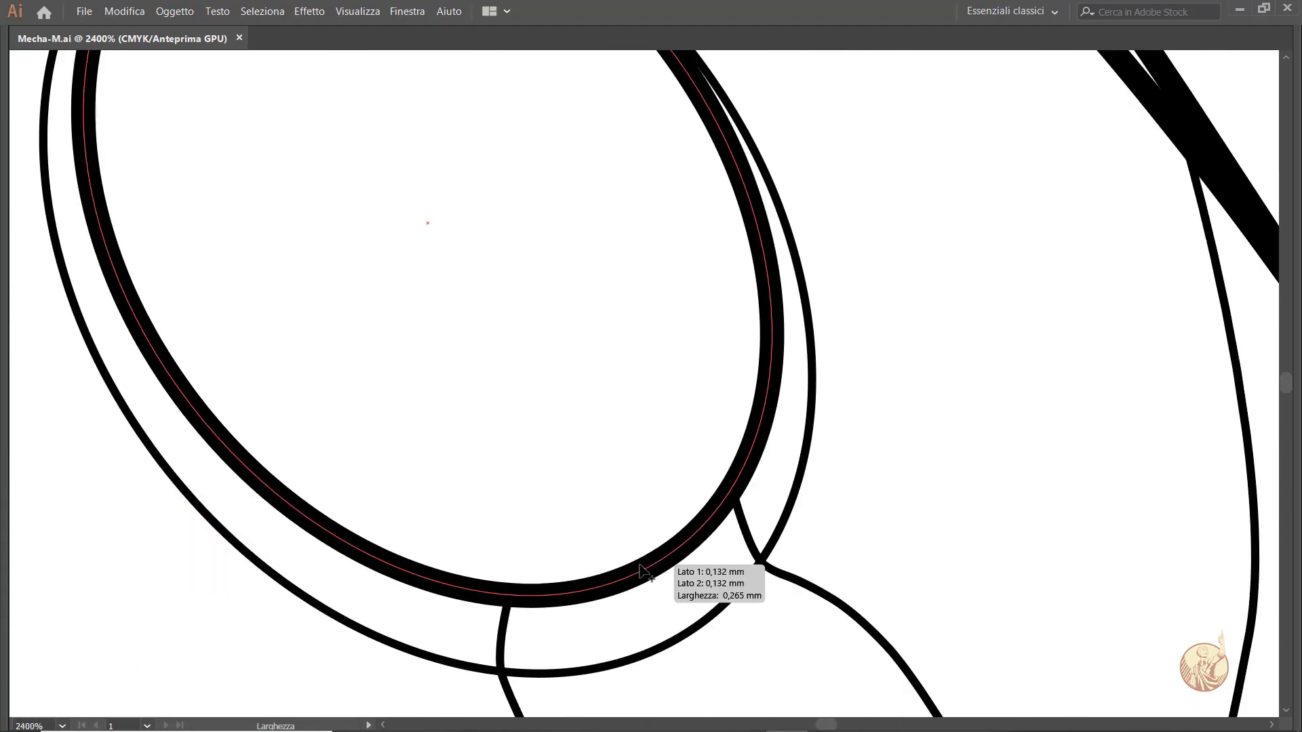
{"action": "left_click_drag", "start_coordinate": [640, 561], "coordinate": [647, 570]}
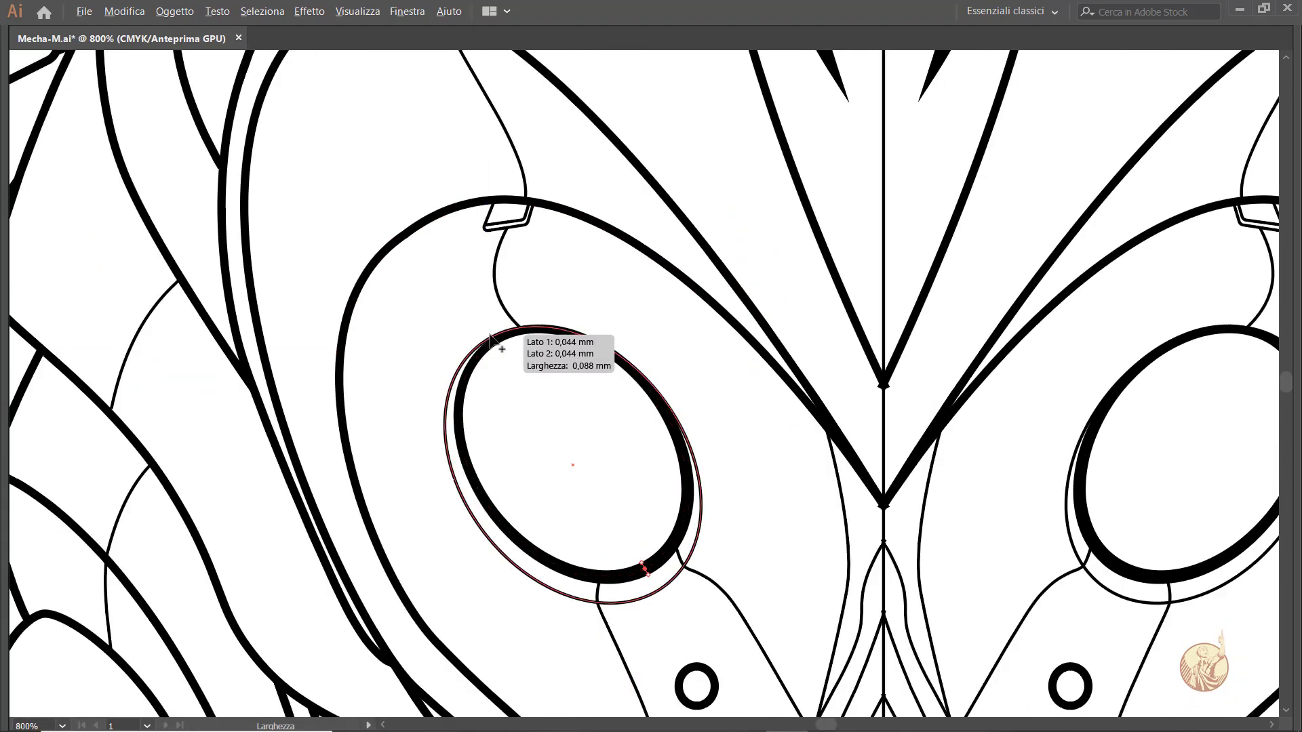
{"action": "scroll", "coordinate": [502, 337], "scroll_direction": "up", "scroll_amount": 3}
{"action": "left_click_drag", "start_coordinate": [501, 316], "coordinate": [504, 324]}
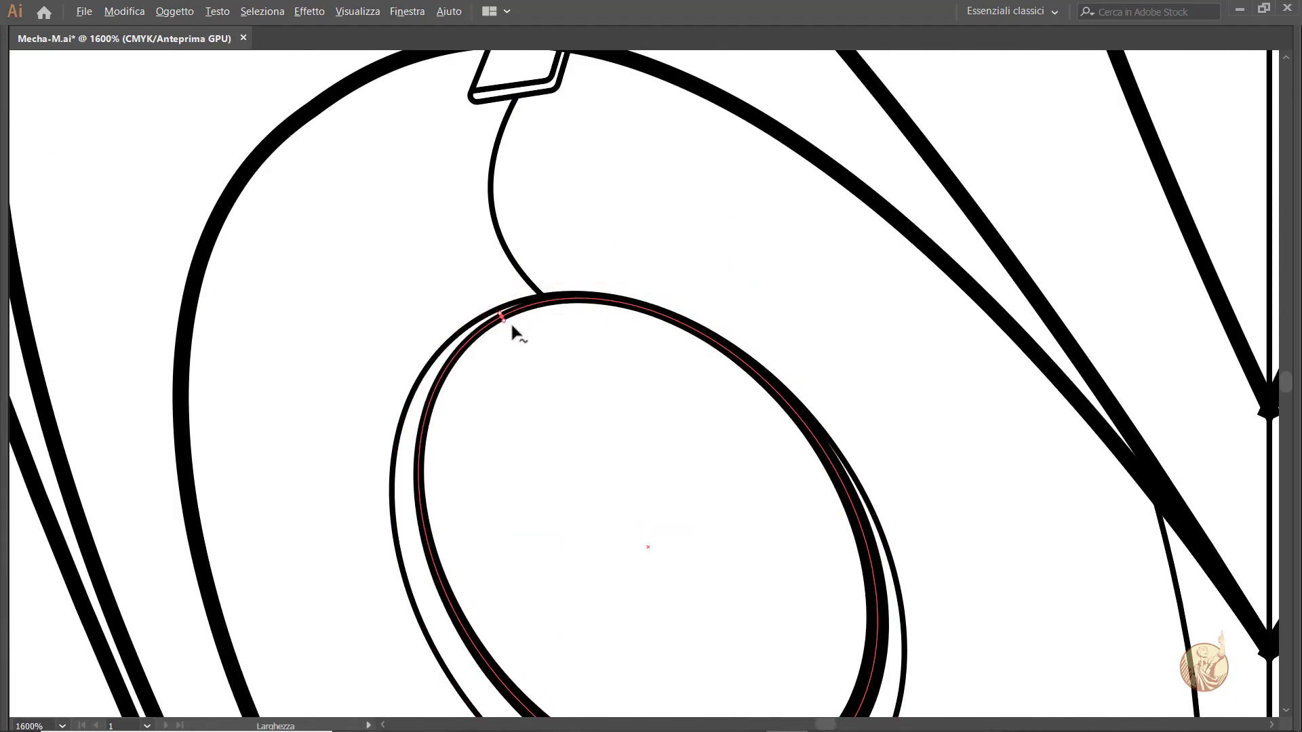
Widen another stroke along the path and review the varied widths
{"action": "scroll", "coordinate": [510, 322], "scroll_direction": "down", "scroll_amount": 3}
{"action": "scroll", "coordinate": [723, 529], "scroll_direction": "up", "scroll_amount": 3}
{"action": "left_click_drag", "start_coordinate": [597, 305], "coordinate": [608, 314]}
{"action": "scroll", "coordinate": [607, 314], "scroll_direction": "down", "scroll_amount": 3}
{"action": "scroll", "coordinate": [651, 380], "scroll_direction": "up", "scroll_amount": 3}
{"action": "scroll", "coordinate": [814, 539], "scroll_direction": "down", "scroll_amount": 3}
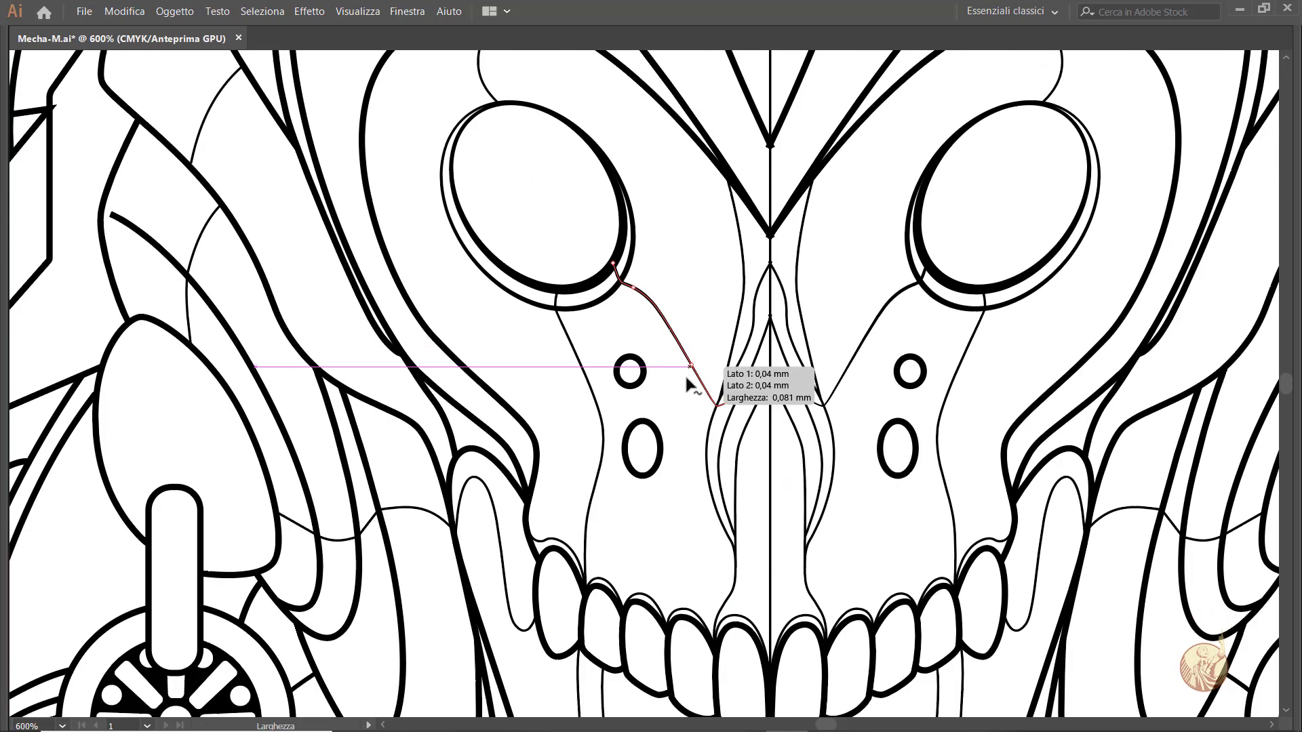
{"action": "scroll", "coordinate": [686, 377], "scroll_direction": "up", "scroll_amount": 3}
{"action": "scroll", "coordinate": [593, 220], "scroll_direction": "down", "scroll_amount": 3}
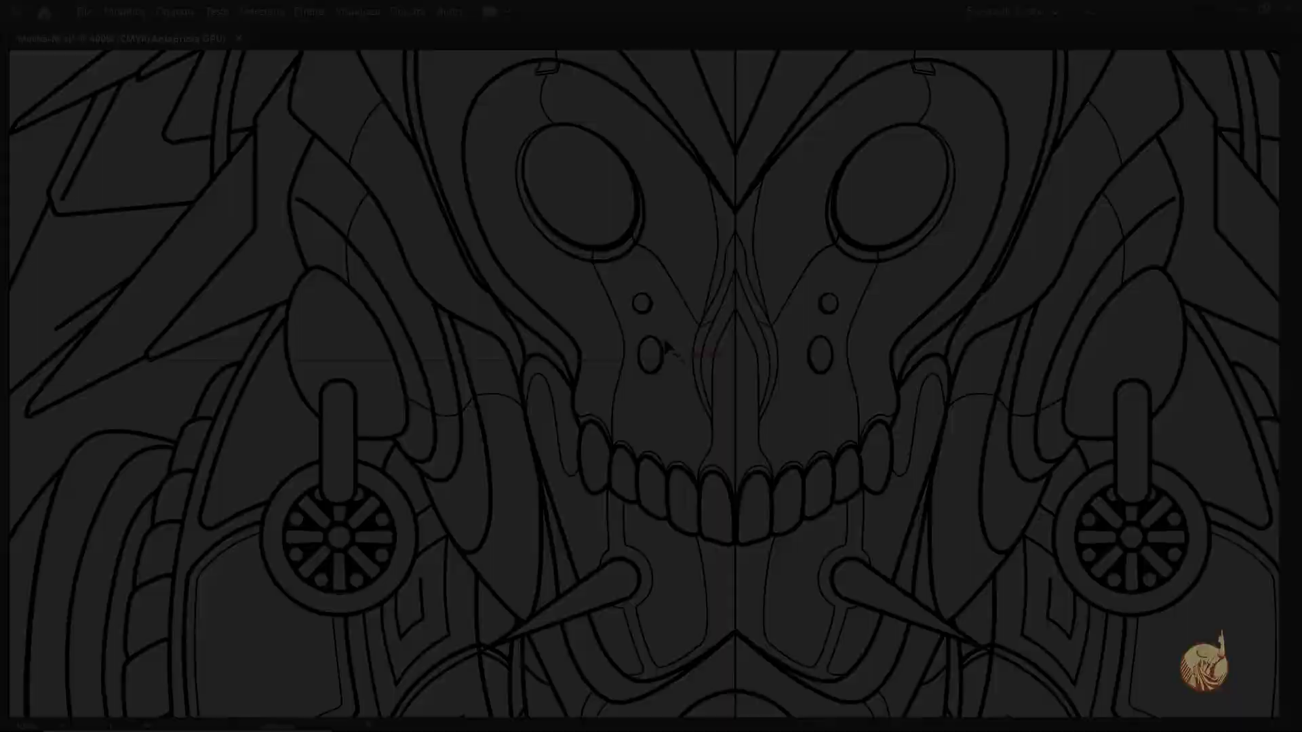
{"action": "scroll", "coordinate": [291, 335], "scroll_direction": "up", "scroll_amount": 4}
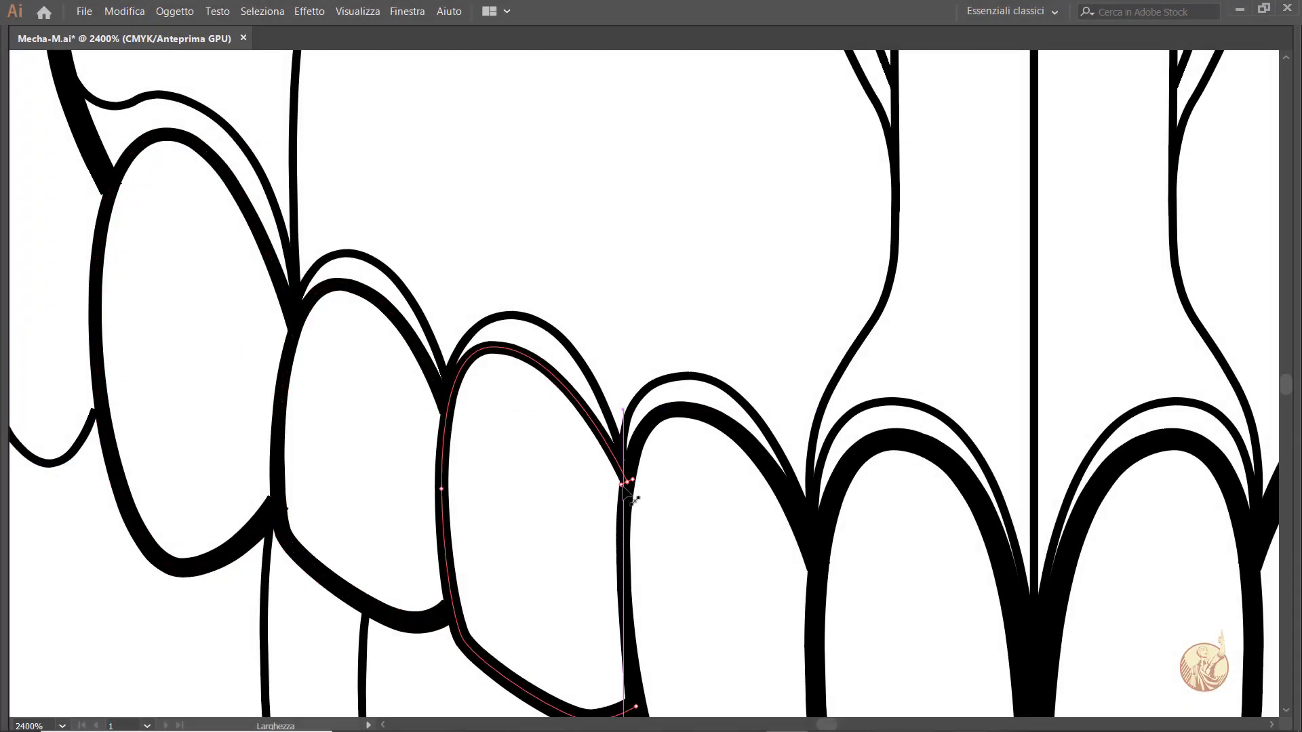
{"action": "scroll", "coordinate": [937, 571], "scroll_direction": "down", "scroll_amount": 3}
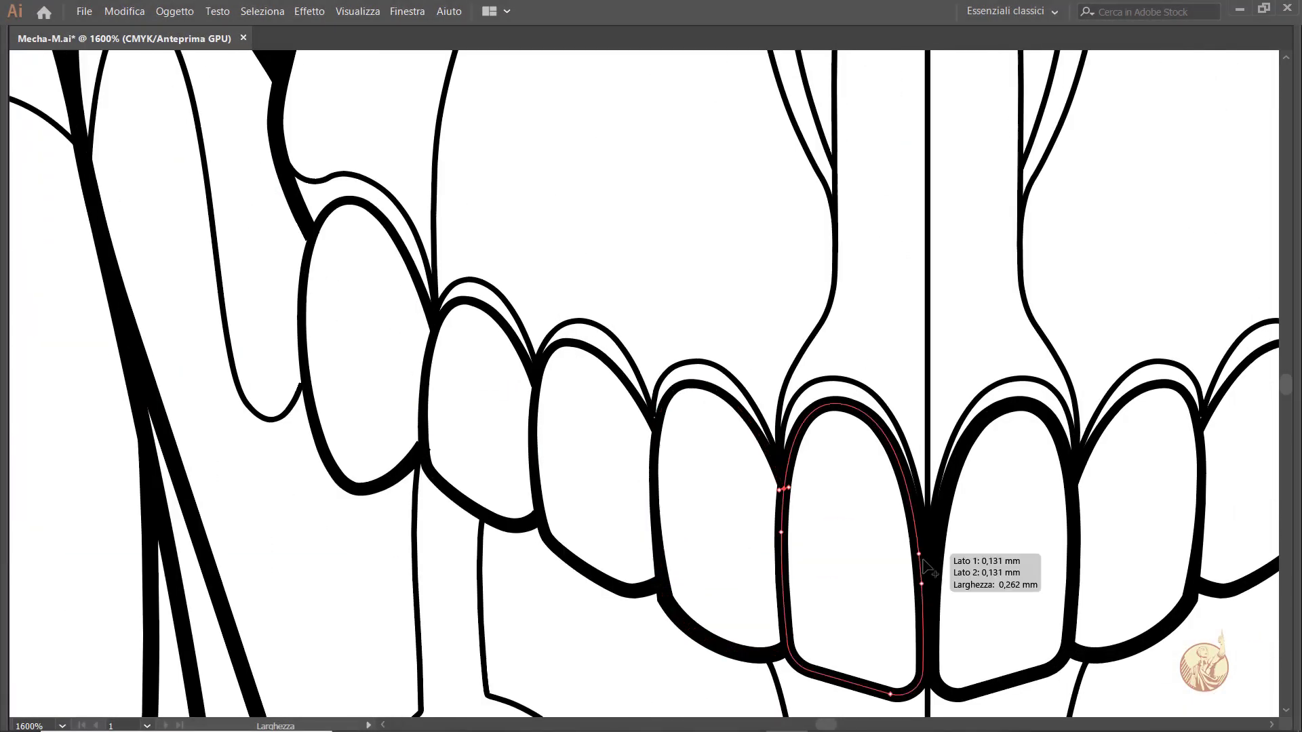
{"action": "scroll", "coordinate": [594, 303], "scroll_direction": "up", "scroll_amount": 3}
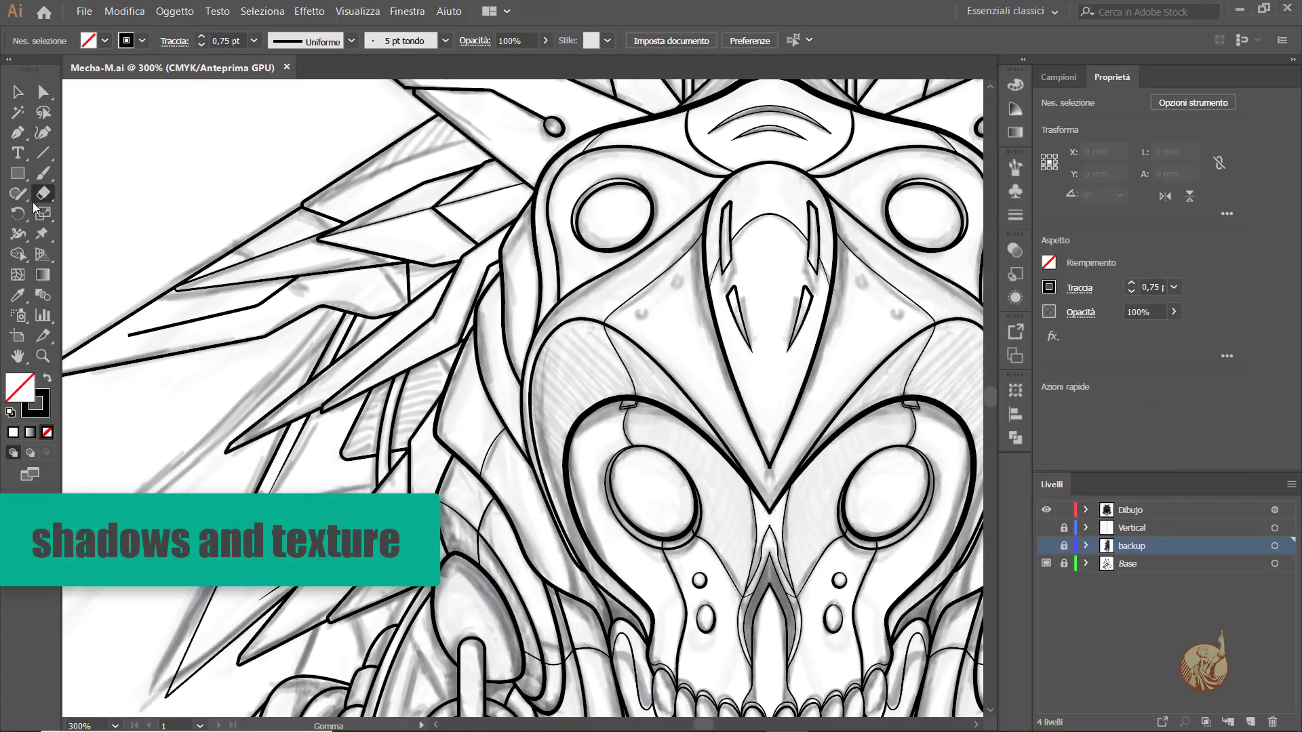
Set the Pencil tool fidelity to Accurate
{"action": "left_click_drag", "start_coordinate": [17, 193], "coordinate": [71, 208]}
{"action": "double_click", "coordinate": [18, 194]}
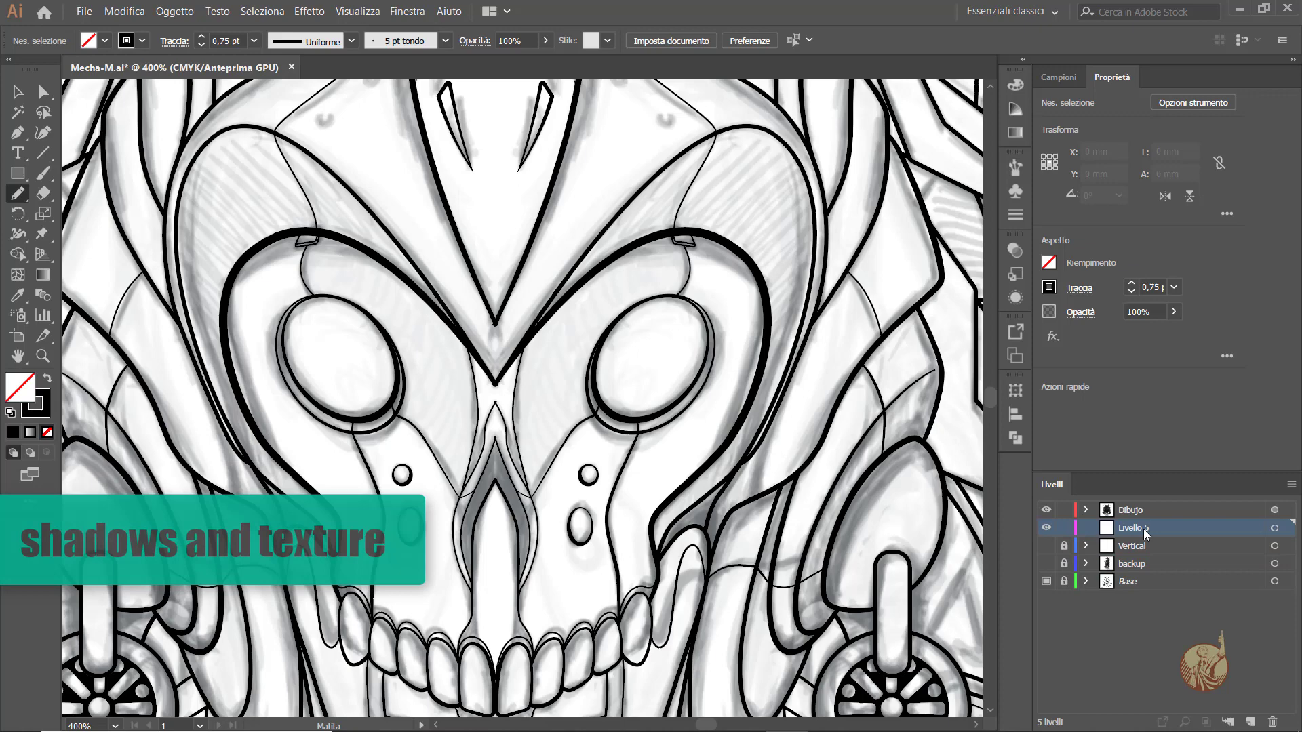
{"action": "type", "text": "s"}
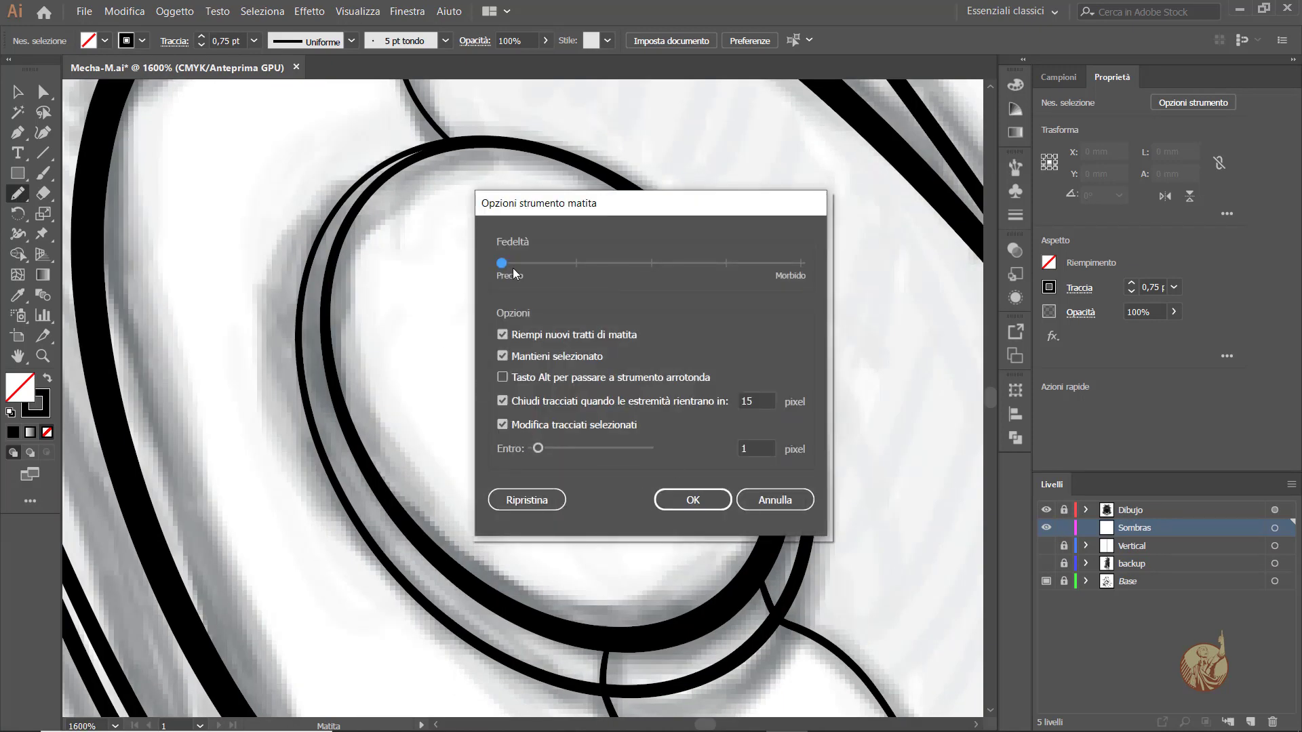
{"action": "key", "text": "Return"}
Draw black shadows along the inside and upper left of the eye ring
{"action": "key", "text": "Tab"}
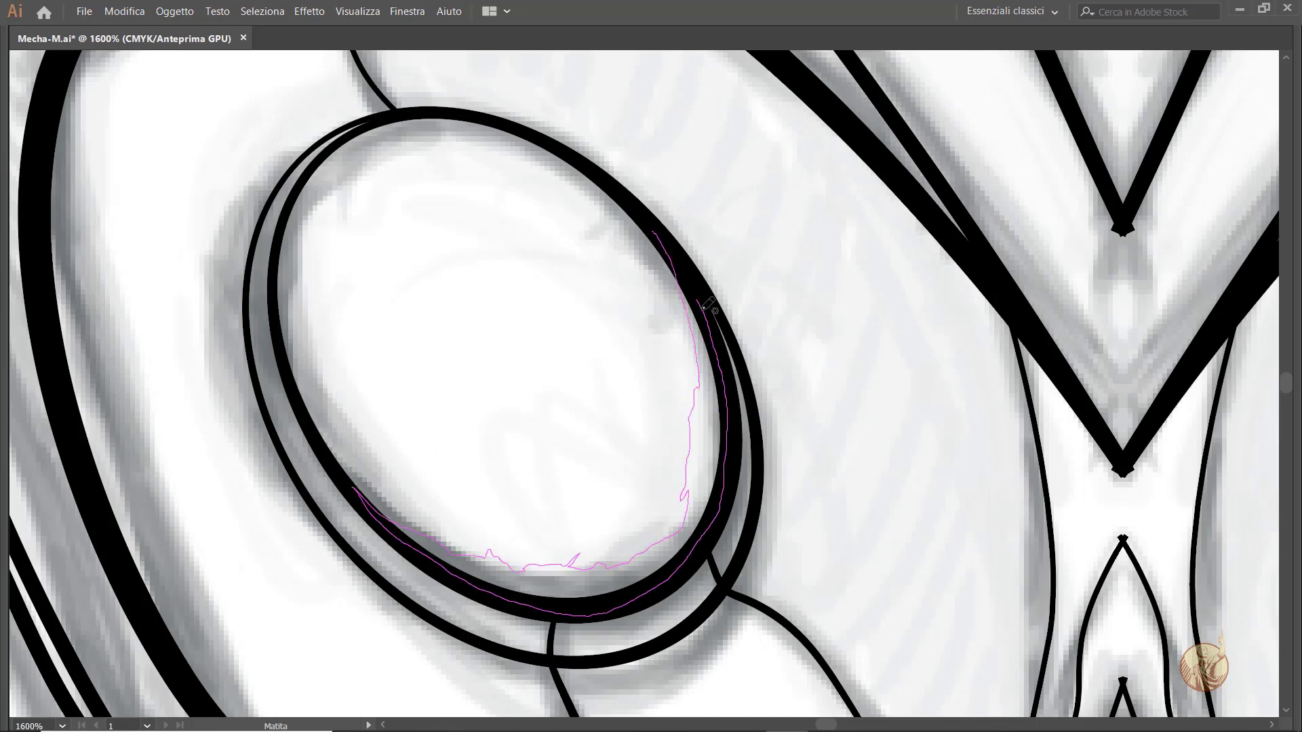
{"action": "left_click_drag", "start_coordinate": [702, 306], "coordinate": [654, 234]}
{"action": "key", "text": "Tab"}
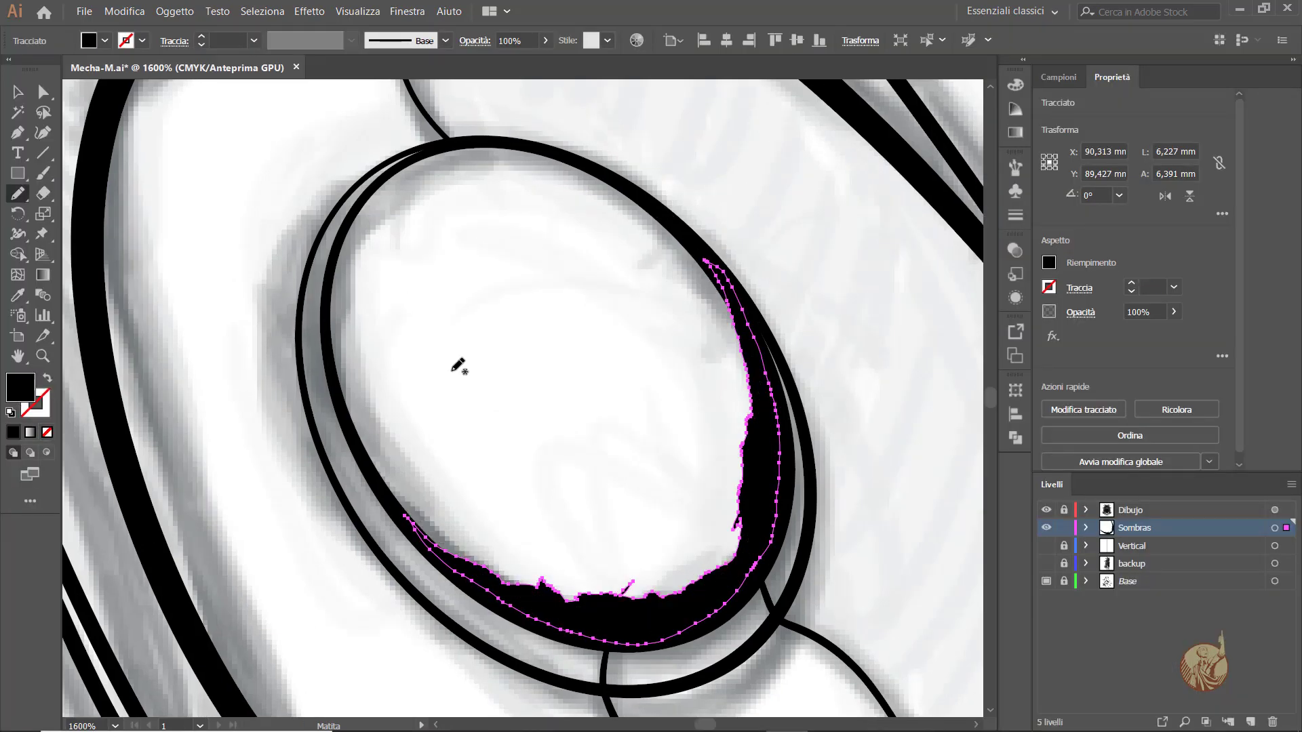
{"action": "key", "text": "Tab"}
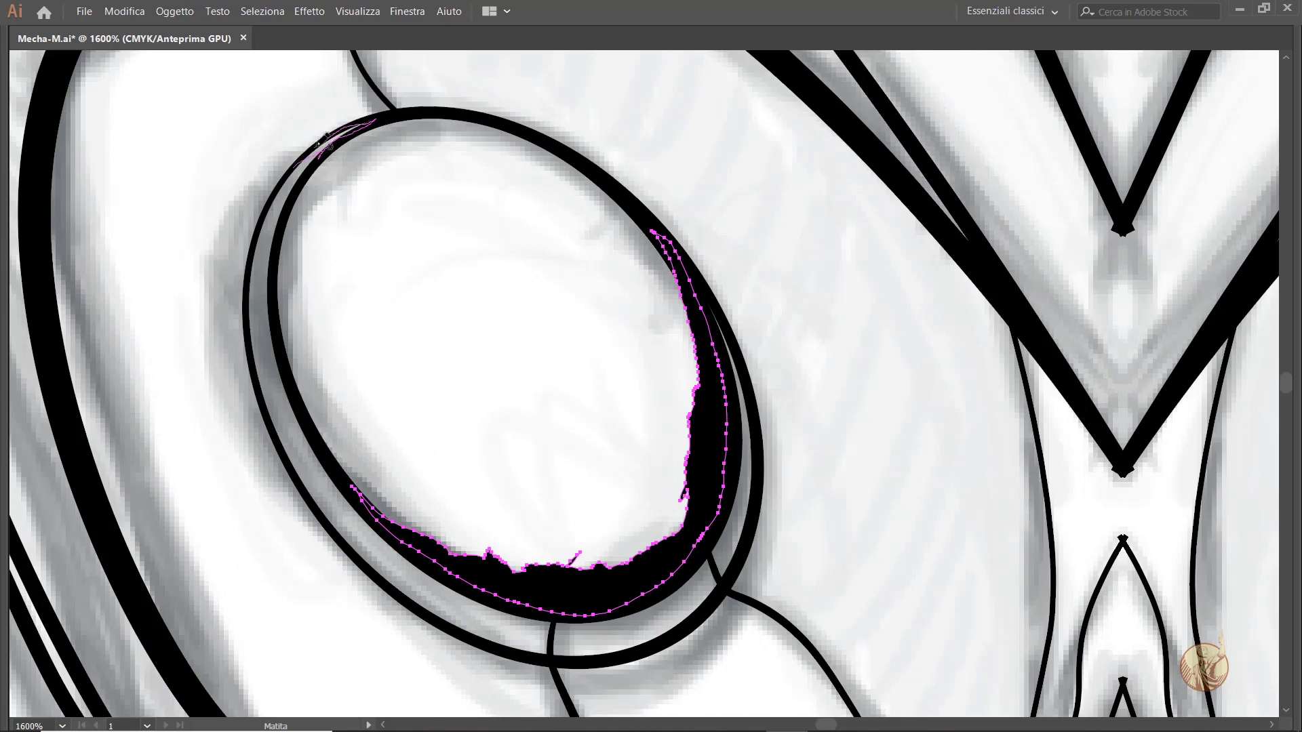
{"action": "left_click_drag", "start_coordinate": [322, 141], "coordinate": [324, 139]}
{"action": "key", "text": "ctrl+minus"}
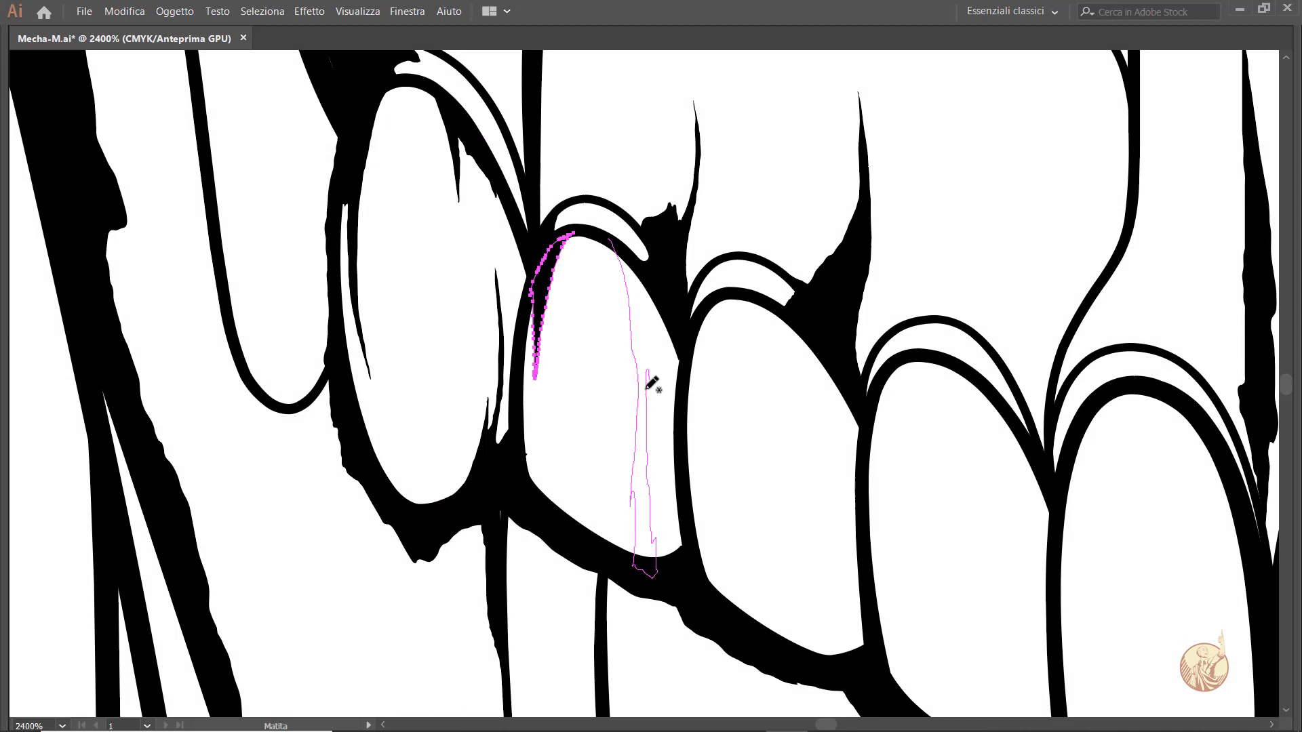
Draw black shadow shapes along the edges of three teeth
{"action": "left_click_drag", "start_coordinate": [651, 383], "coordinate": [640, 570]}
{"action": "left_click_drag", "start_coordinate": [719, 306], "coordinate": [732, 597]}
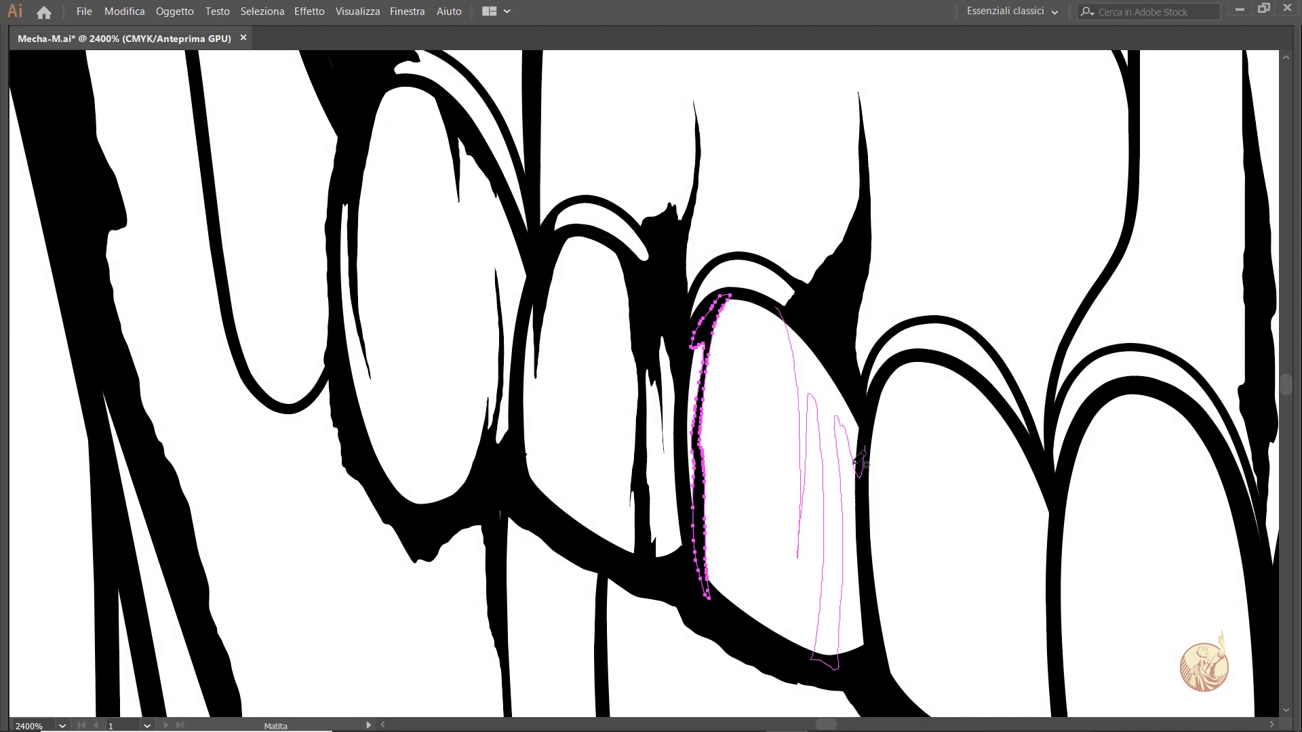
{"action": "left_click_drag", "start_coordinate": [597, 203], "coordinate": [726, 244]}
Shade the rod above the wheel and nearby armour parts
{"action": "left_click_drag", "start_coordinate": [558, 394], "coordinate": [260, 272]}
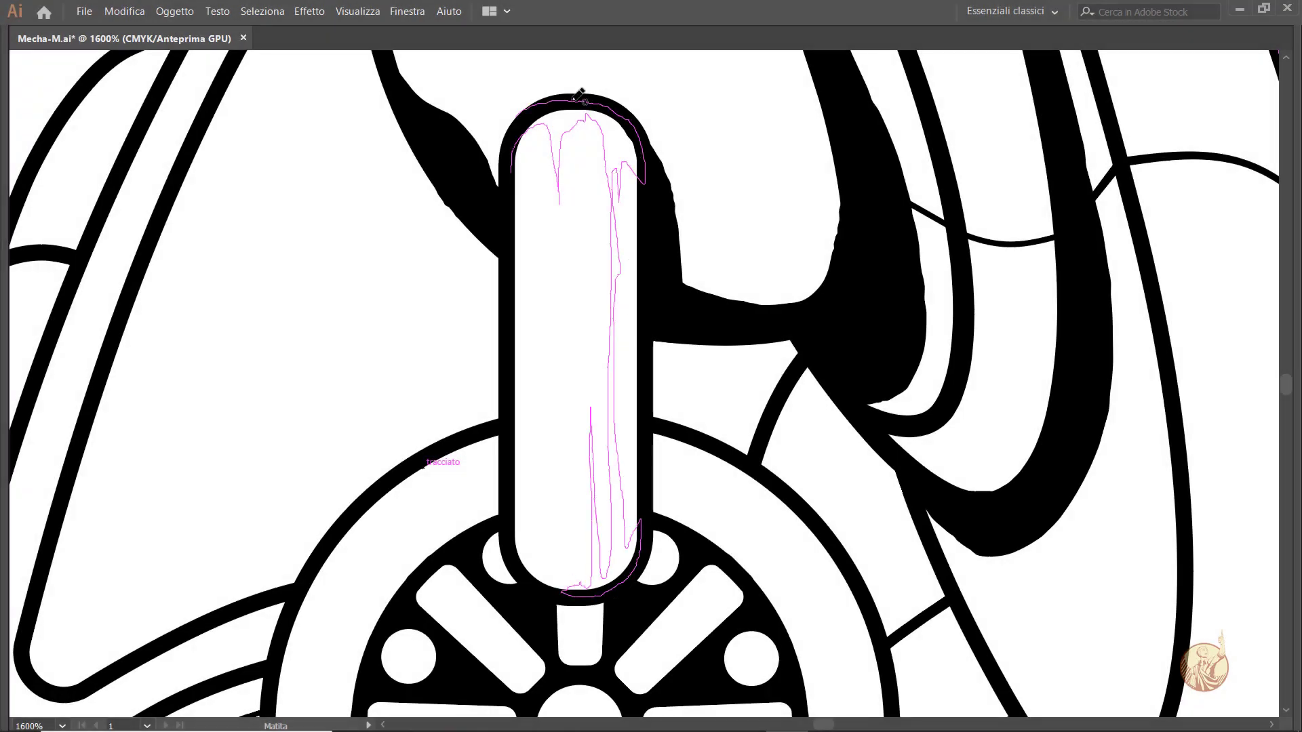
{"action": "scroll", "coordinate": [578, 93], "scroll_direction": "down", "scroll_amount": 5}
{"action": "left_click_drag", "start_coordinate": [374, 364], "coordinate": [407, 271]}
{"action": "left_click_drag", "start_coordinate": [350, 210], "coordinate": [295, 347]}
{"action": "left_click_drag", "start_coordinate": [397, 175], "coordinate": [372, 347]}
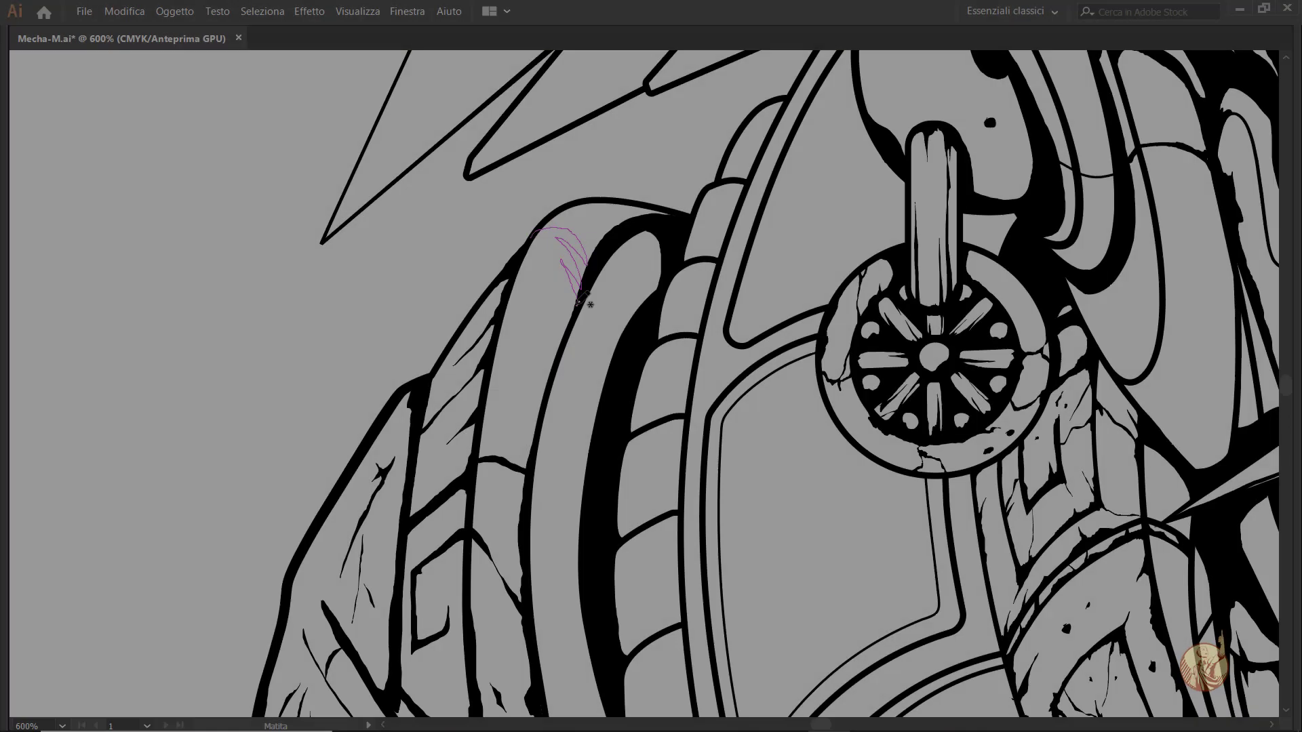
{"action": "scroll", "coordinate": [553, 313], "scroll_direction": "down", "scroll_amount": 2}
{"action": "scroll", "coordinate": [556, 321], "scroll_direction": "down", "scroll_amount": 5}
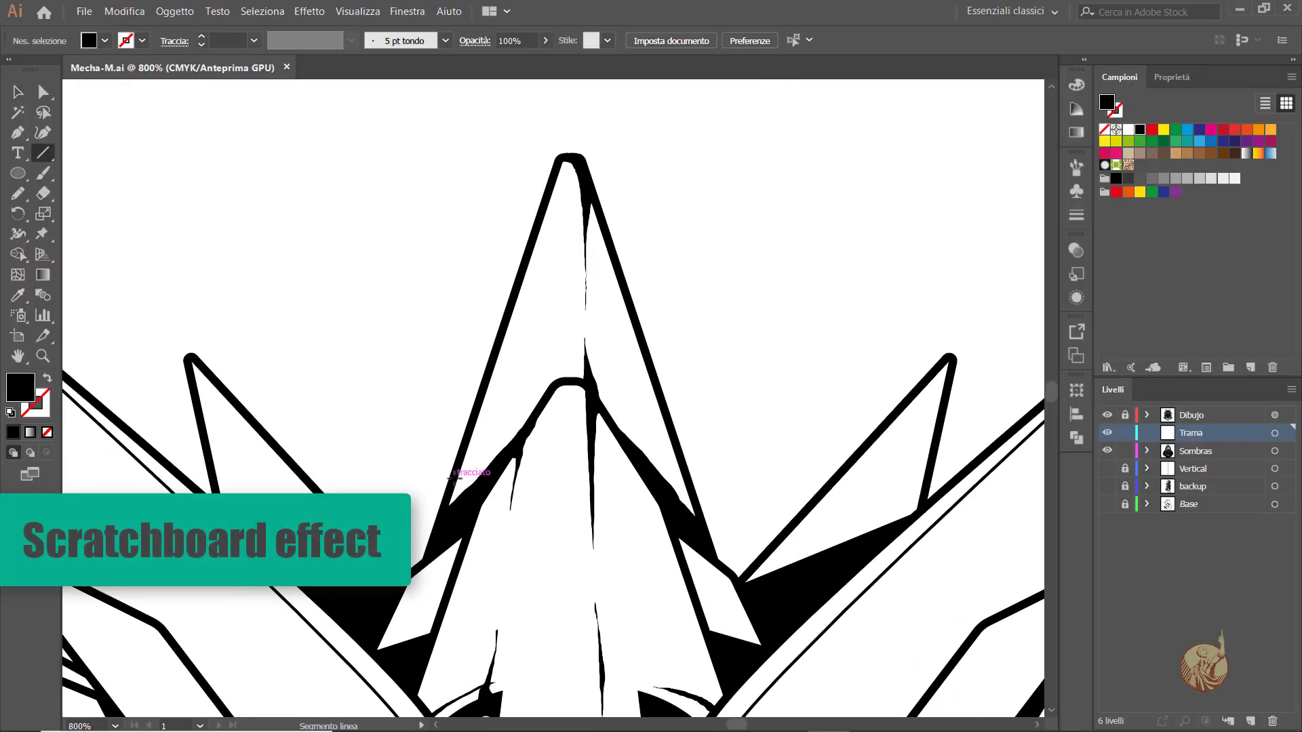
Draw a short black hatch line inside the spike and place a copy near its tip
{"action": "left_click_drag", "start_coordinate": [454, 478], "coordinate": [522, 413]}
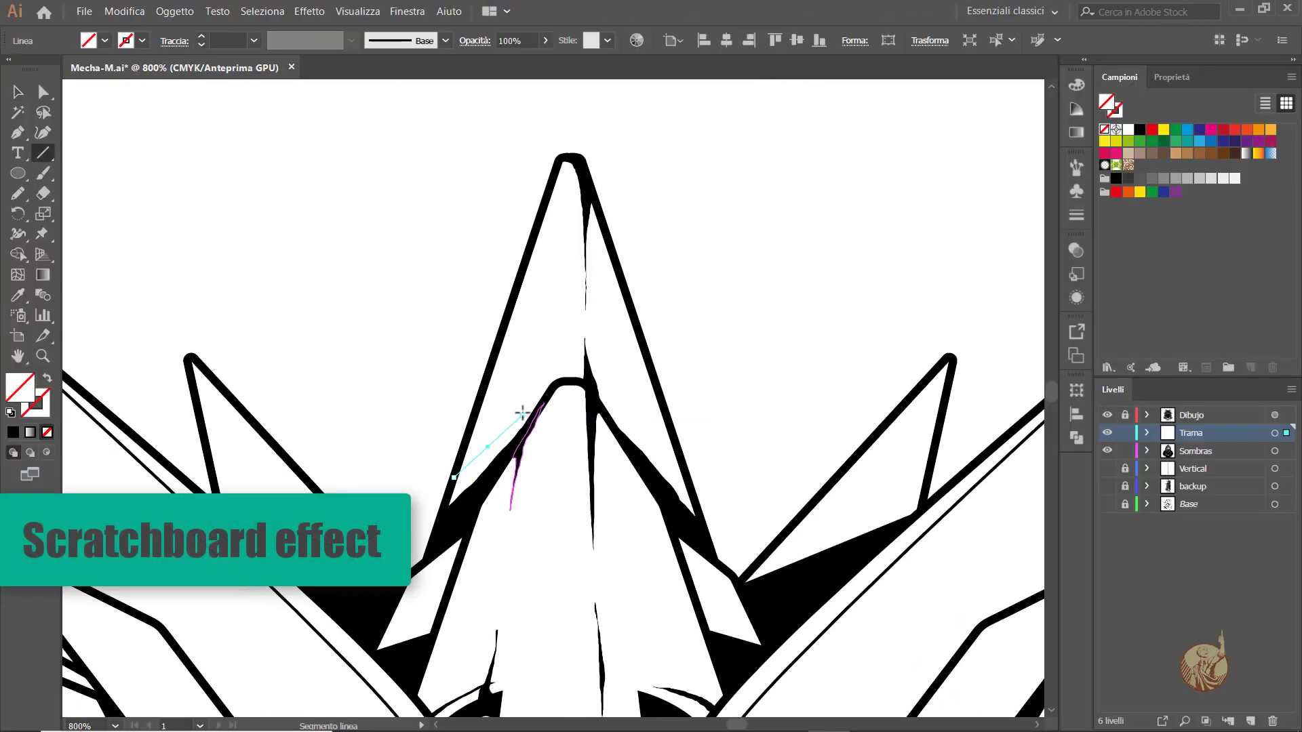
{"action": "left_click", "coordinate": [13, 432]}
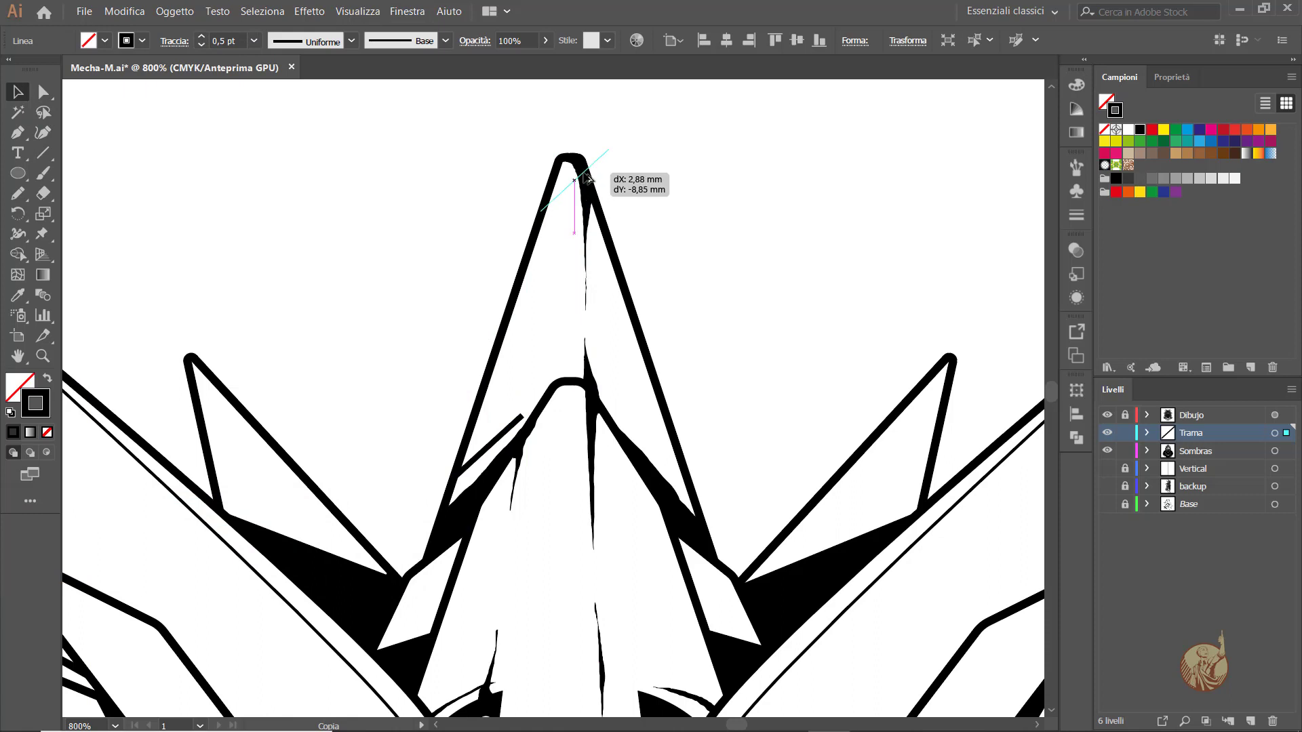
{"action": "key", "text": "ctrl+plus"}
{"action": "left_click_drag", "start_coordinate": [587, 178], "coordinate": [548, 244]}
{"action": "scroll", "coordinate": [399, 685], "scroll_direction": "down", "scroll_amount": 1}
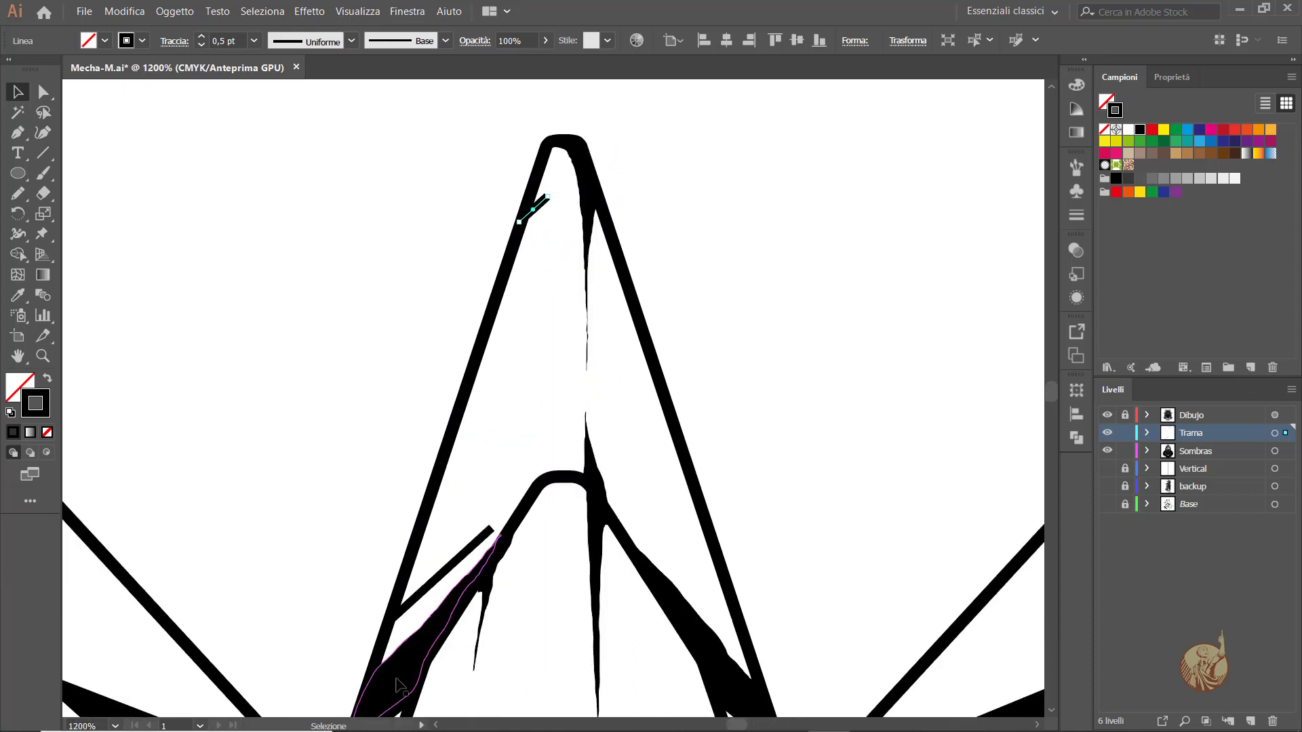
Blend the two hatch lines using 12 specified steps
{"action": "left_click", "coordinate": [490, 529]}
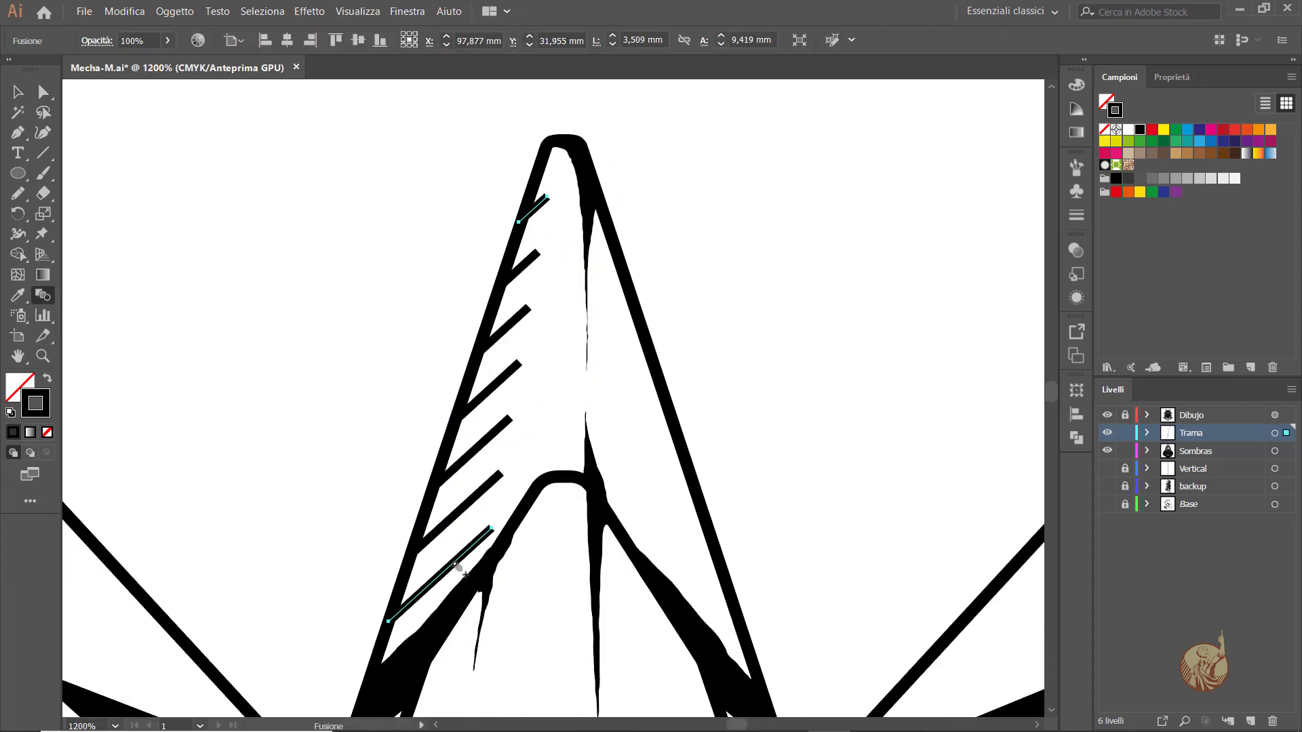
{"action": "double_click", "coordinate": [42, 295]}
{"action": "left_click", "coordinate": [973, 485]}
{"action": "left_click", "coordinate": [950, 518]}
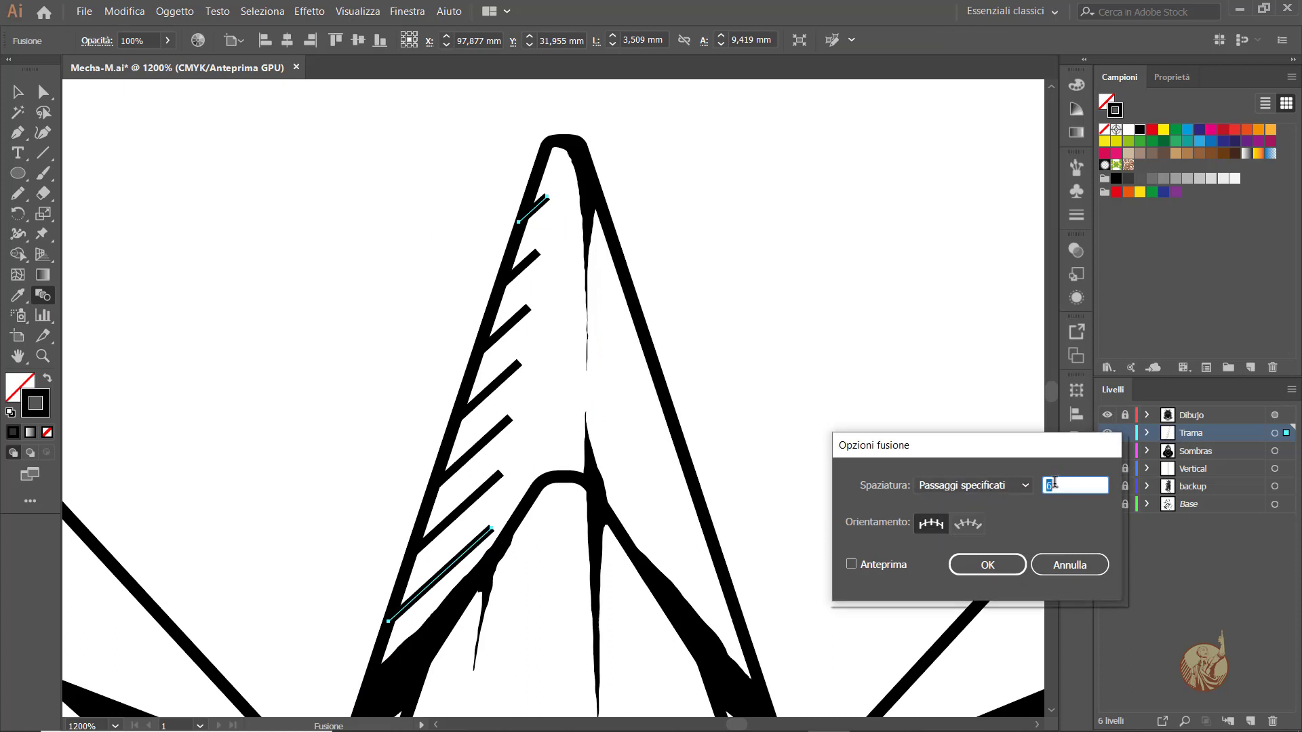
{"action": "left_click", "coordinate": [868, 571]}
{"action": "double_click", "coordinate": [1060, 486]}
{"action": "type", "text": "12"}
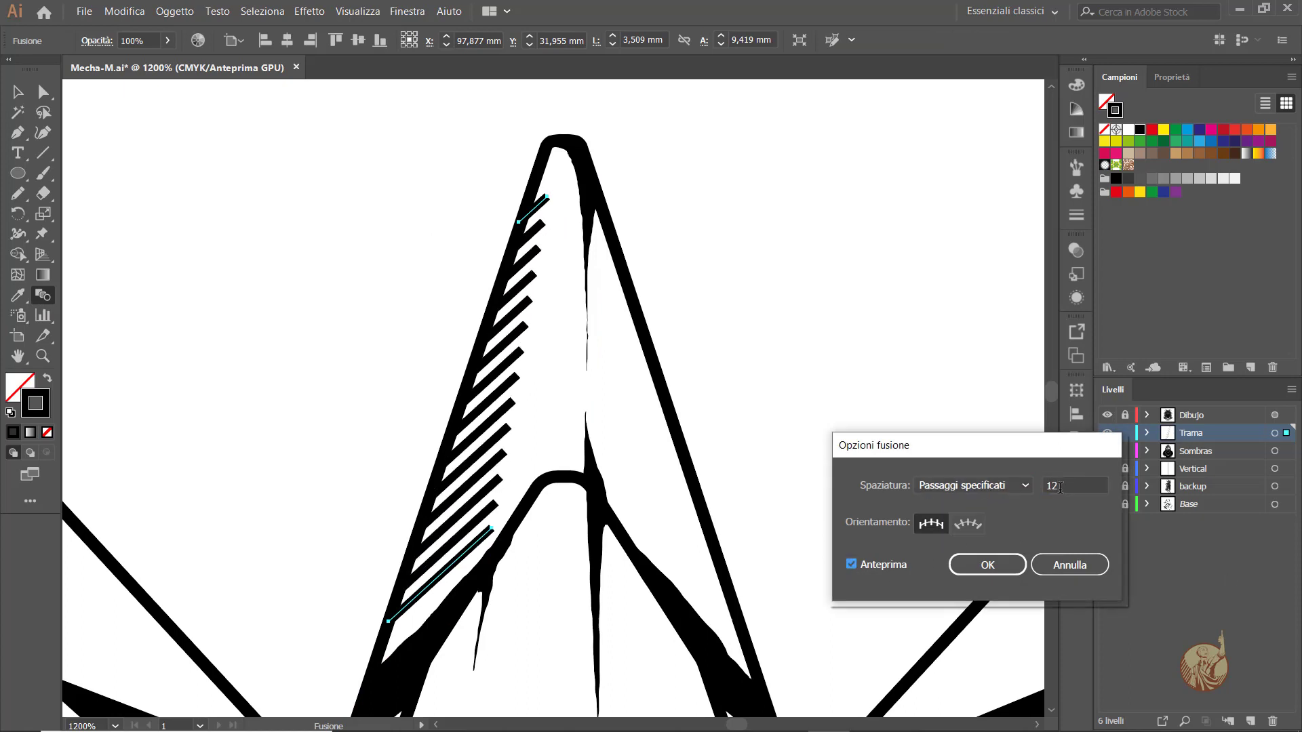
{"action": "left_click", "coordinate": [987, 564]}
Expand the blend and give the hatch lines a tapered width profile with flipped direction
{"action": "left_click", "coordinate": [174, 11]}
{"action": "left_click", "coordinate": [203, 168]}
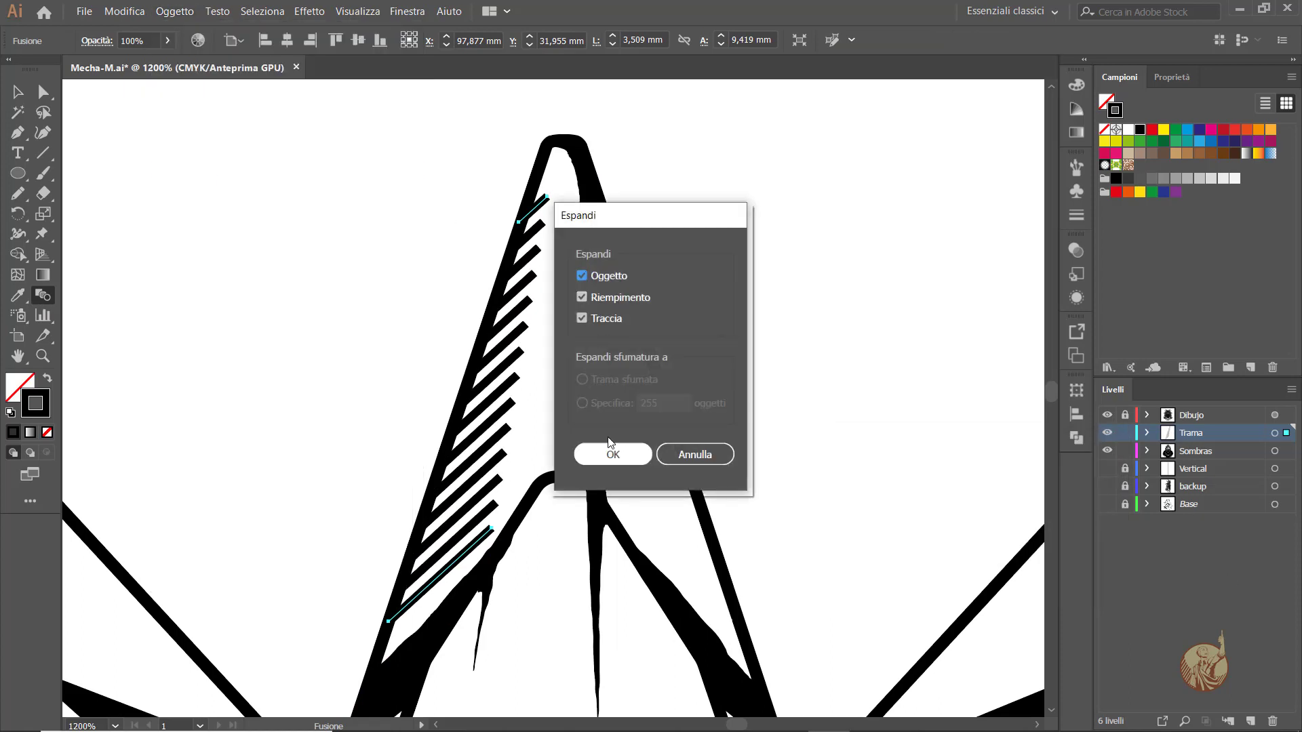
{"action": "left_click", "coordinate": [613, 454]}
{"action": "left_click", "coordinate": [351, 40]}
{"action": "left_click", "coordinate": [294, 176]}
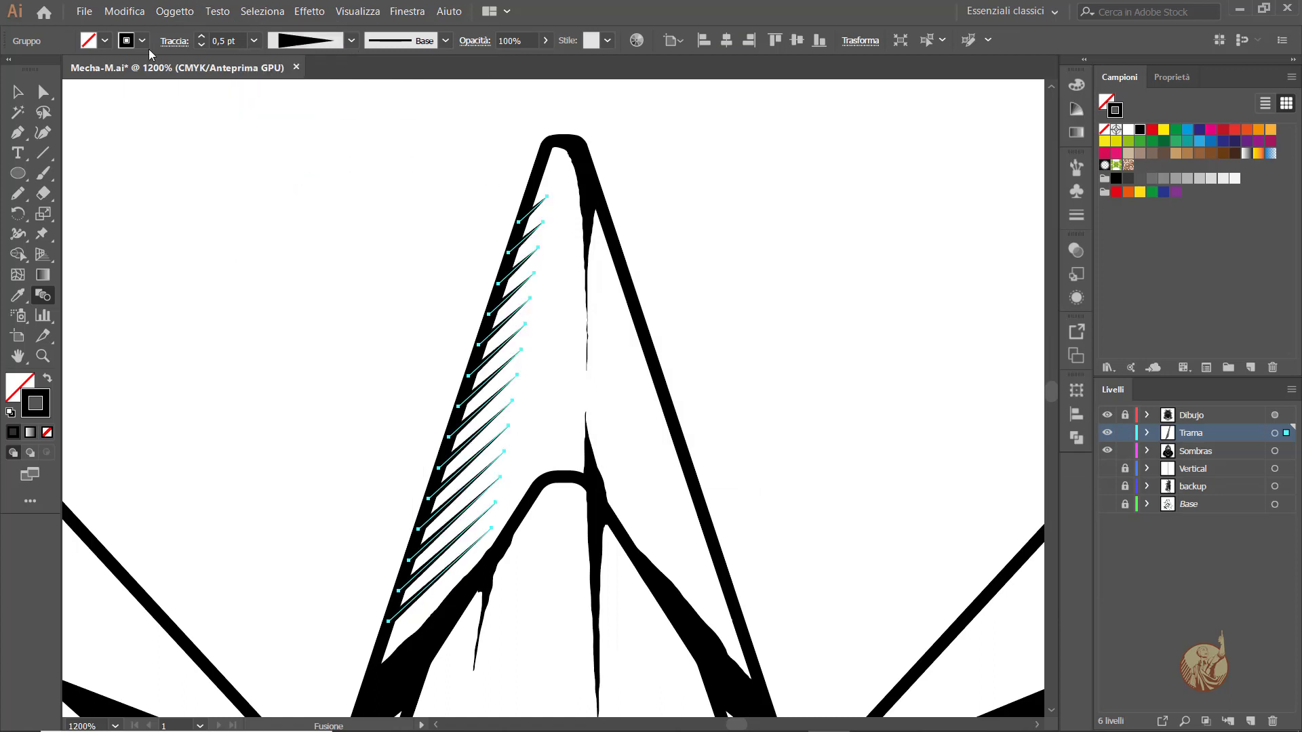
{"action": "left_click", "coordinate": [352, 40]}
{"action": "left_click", "coordinate": [174, 40]}
{"action": "left_click", "coordinate": [161, 302]}
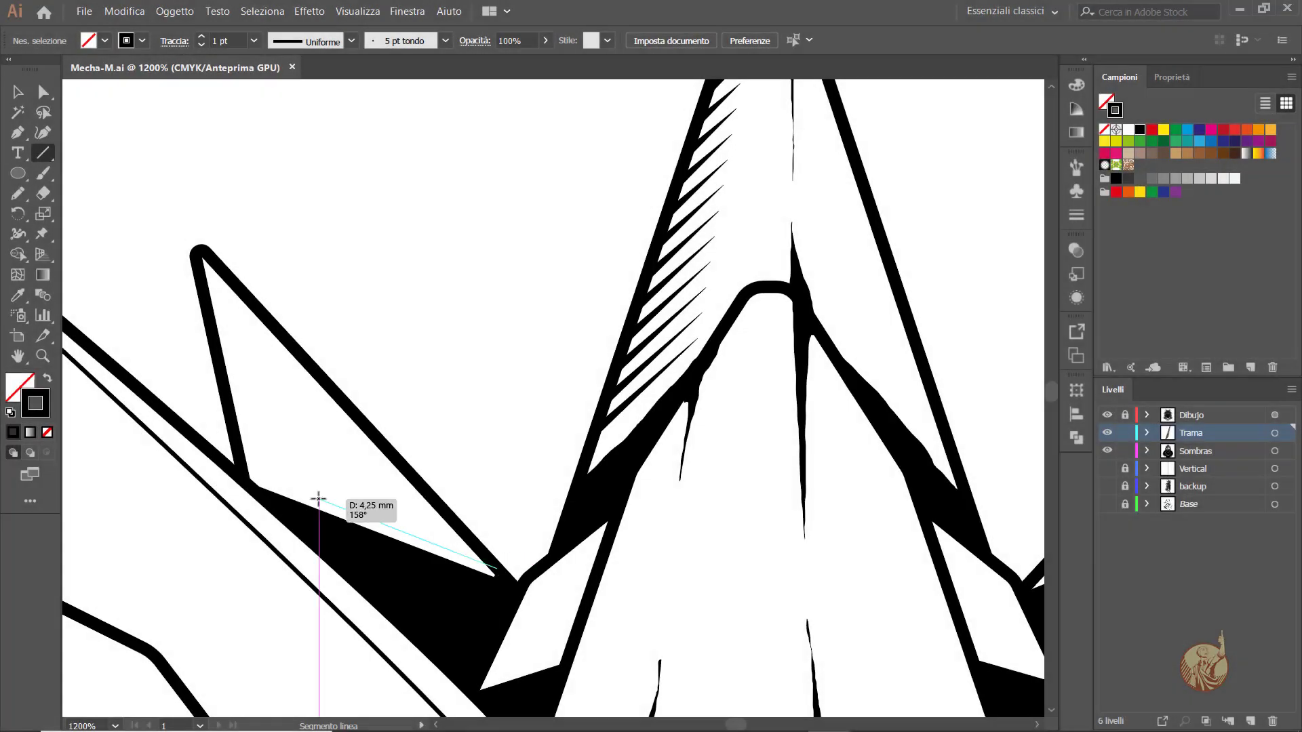
Draw and blend hatch lines in the left spike, plus a long line left of the central V
{"action": "left_click_drag", "start_coordinate": [319, 500], "coordinate": [497, 569]}
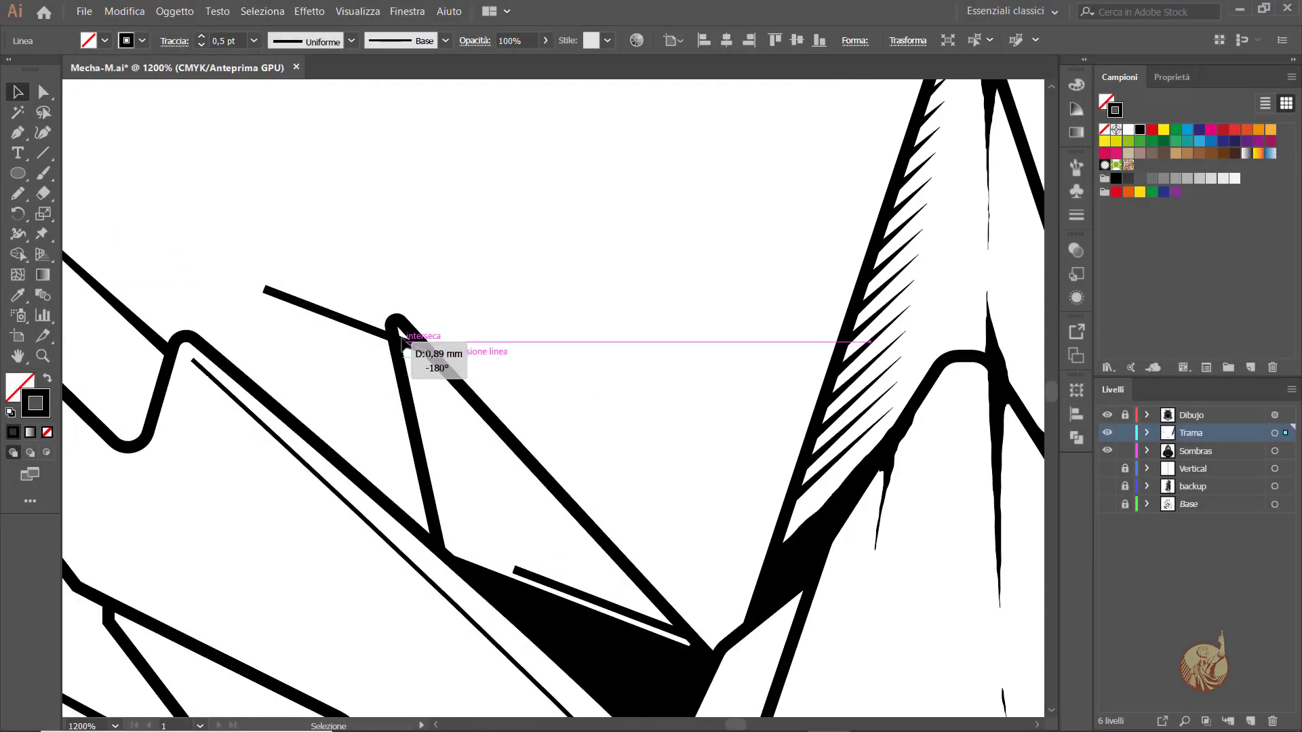
{"action": "left_click", "coordinate": [1075, 639]}
{"action": "left_click", "coordinate": [166, 11]}
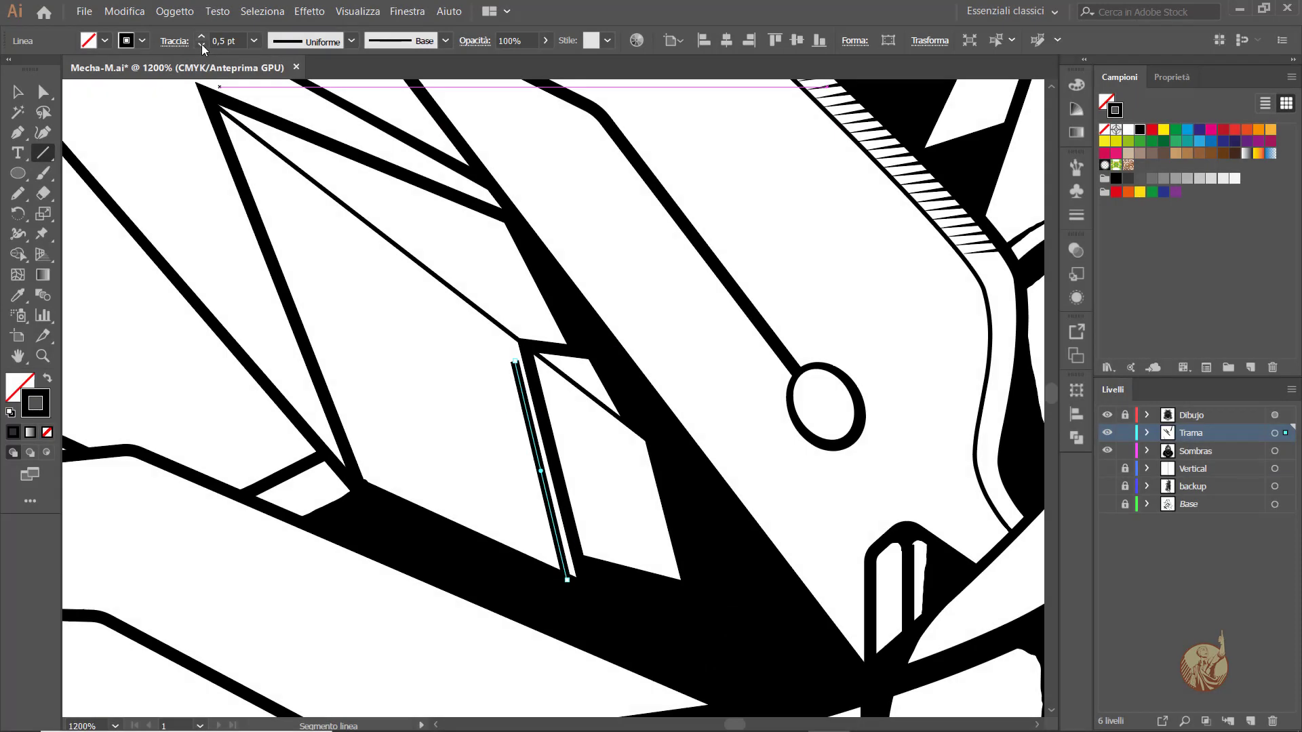
{"action": "left_click_drag", "start_coordinate": [369, 483], "coordinate": [259, 193]}
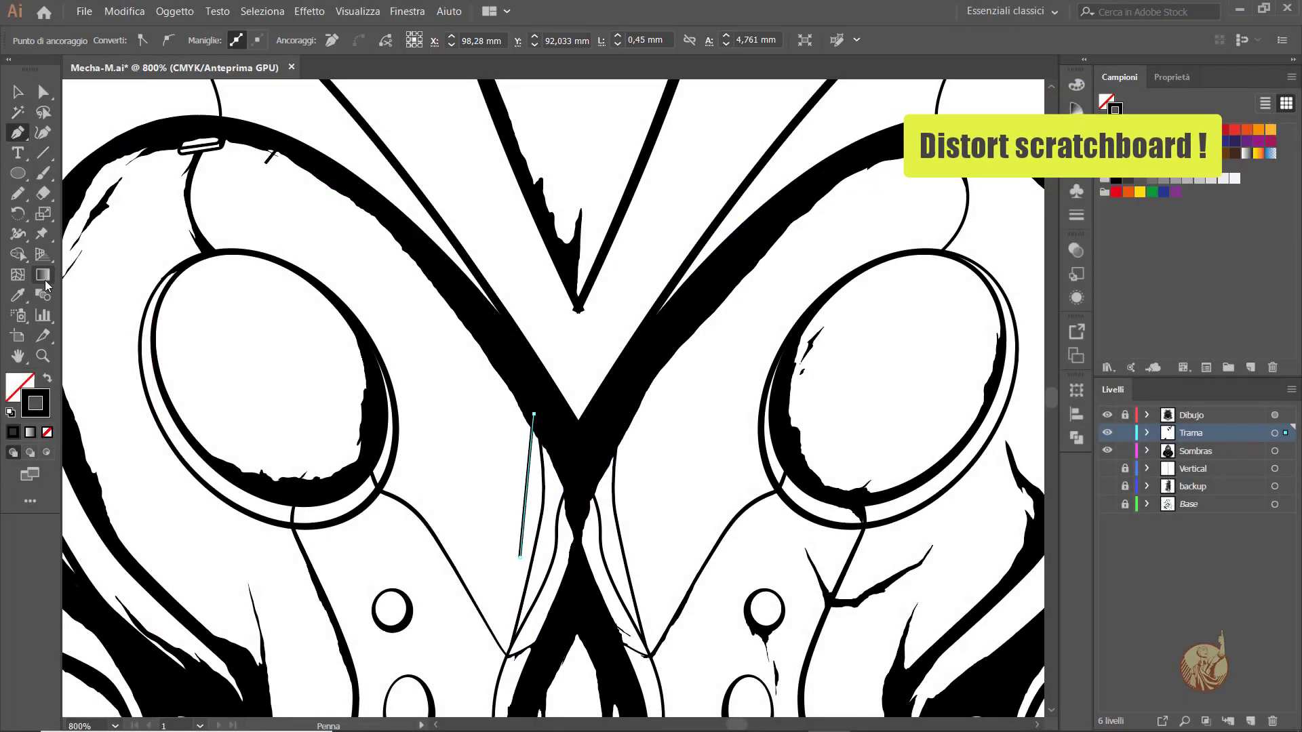
Blend the short stroke with the new line using fixed steps, then expand it
{"action": "key", "text": "ctrl+alt+b"}
{"action": "double_click", "coordinate": [46, 299]}
{"action": "left_click", "coordinate": [979, 482]}
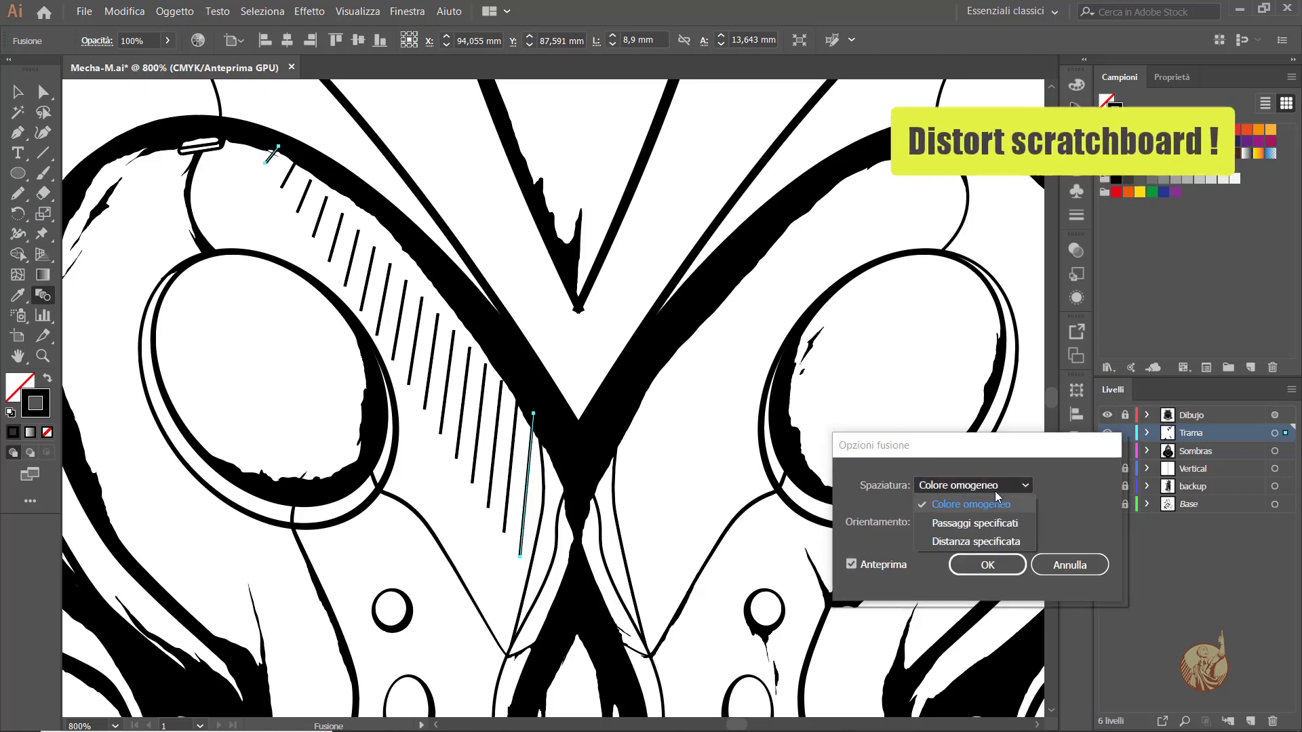
{"action": "left_click", "coordinate": [959, 518]}
{"action": "left_click", "coordinate": [988, 561]}
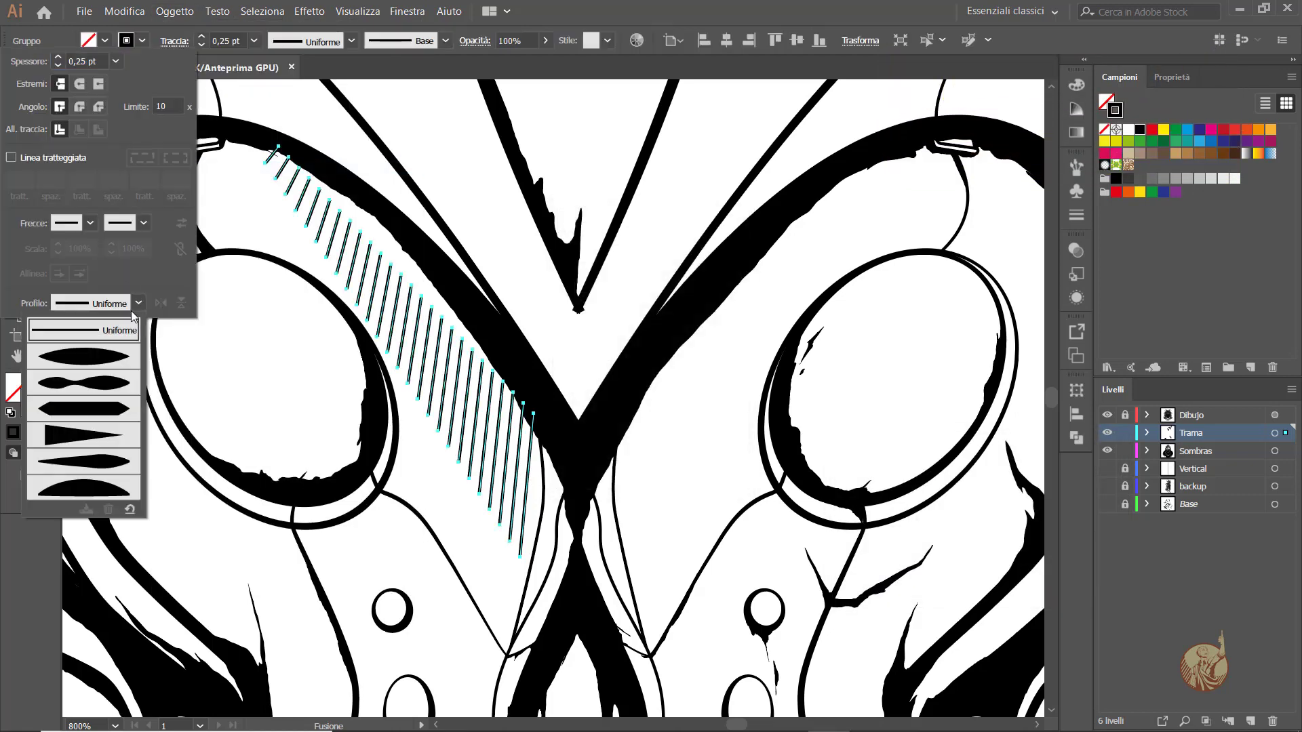
{"action": "left_click", "coordinate": [124, 12]}
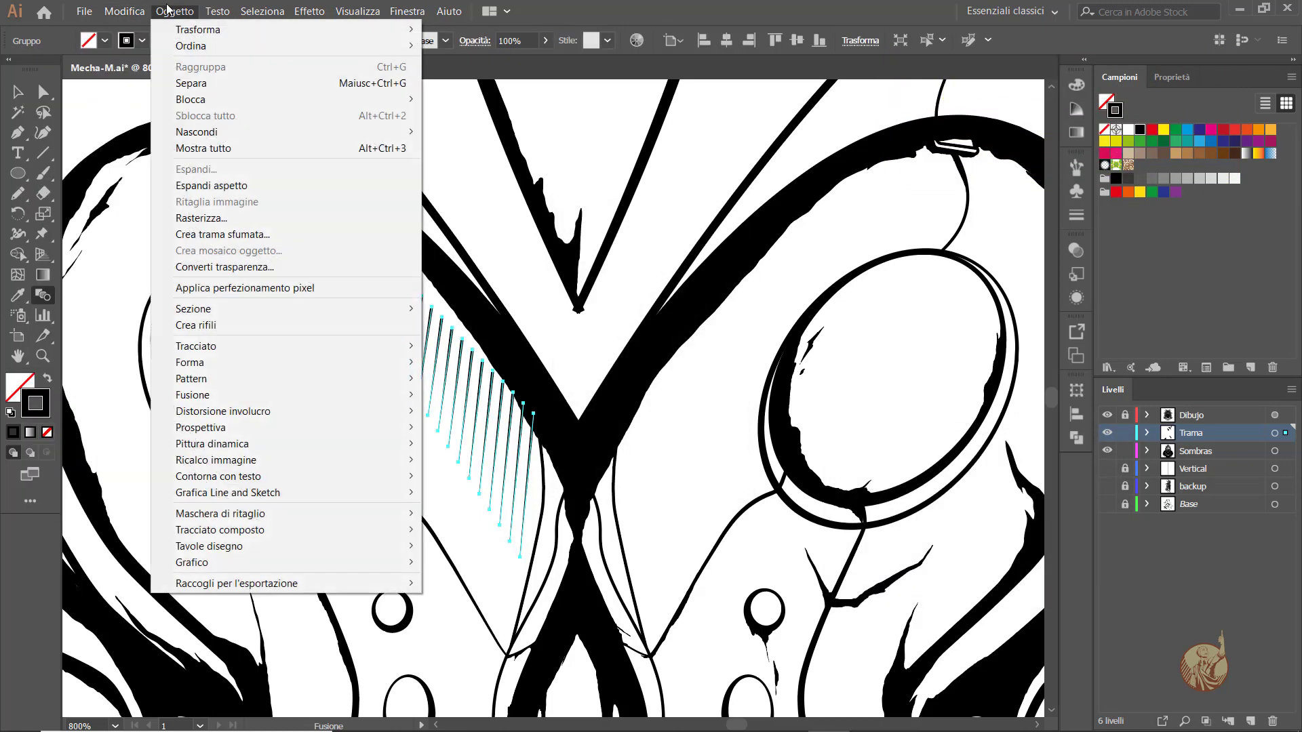
{"action": "mouse_move", "coordinate": [222, 411]}
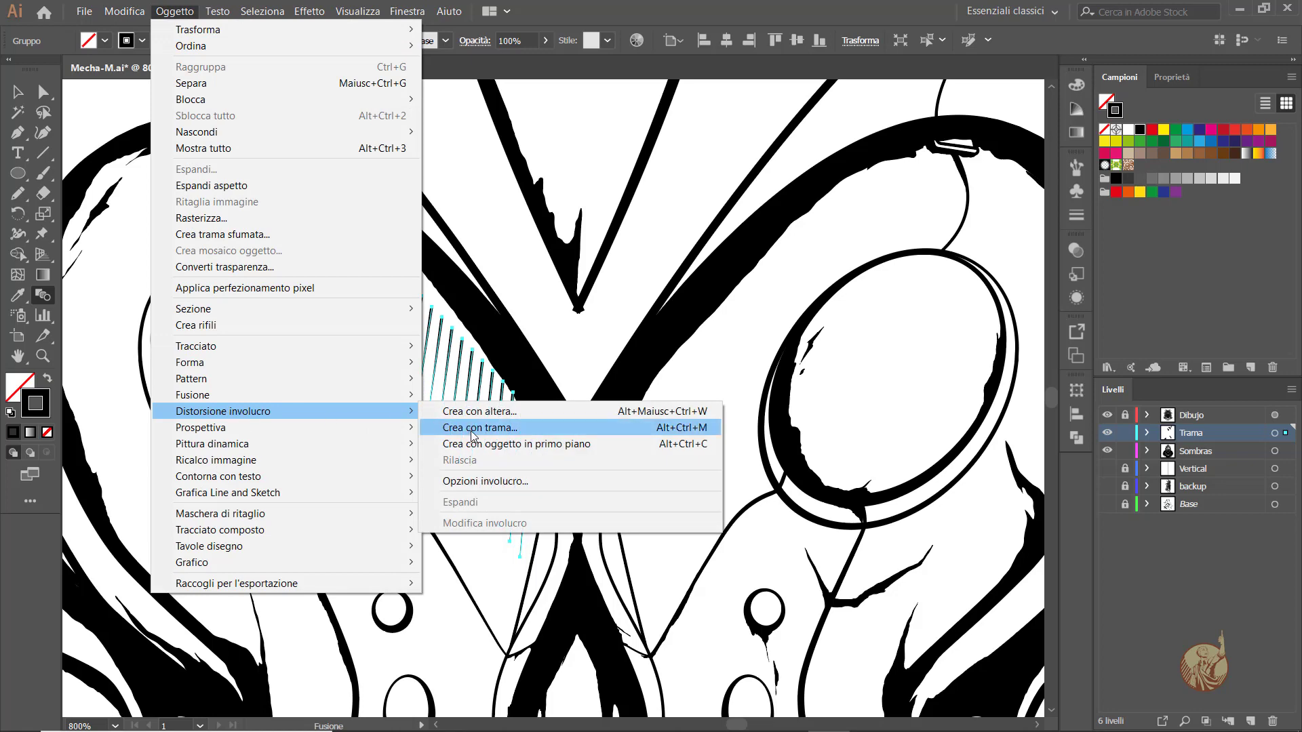
Wrap the hatching in a 1x1 envelope mesh and bend it along the brow curve and outline
{"action": "left_click", "coordinate": [472, 428]}
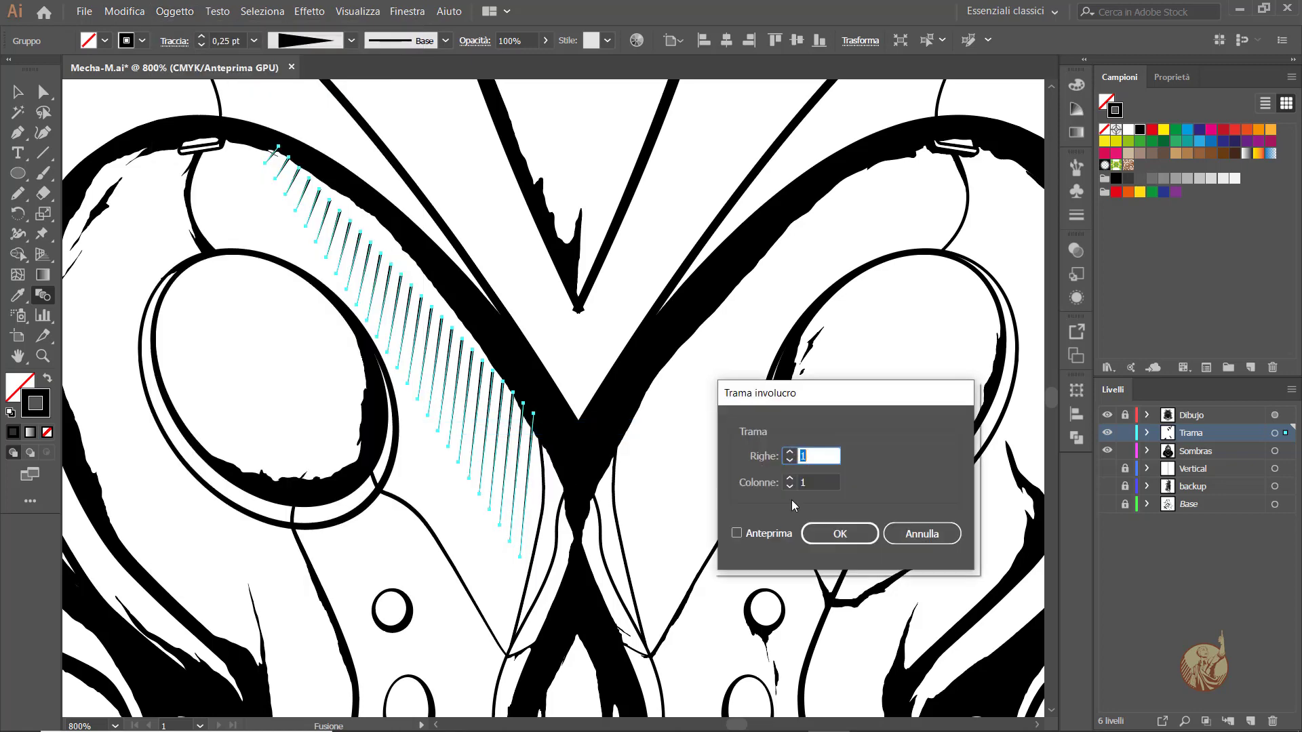
{"action": "left_click", "coordinate": [830, 541]}
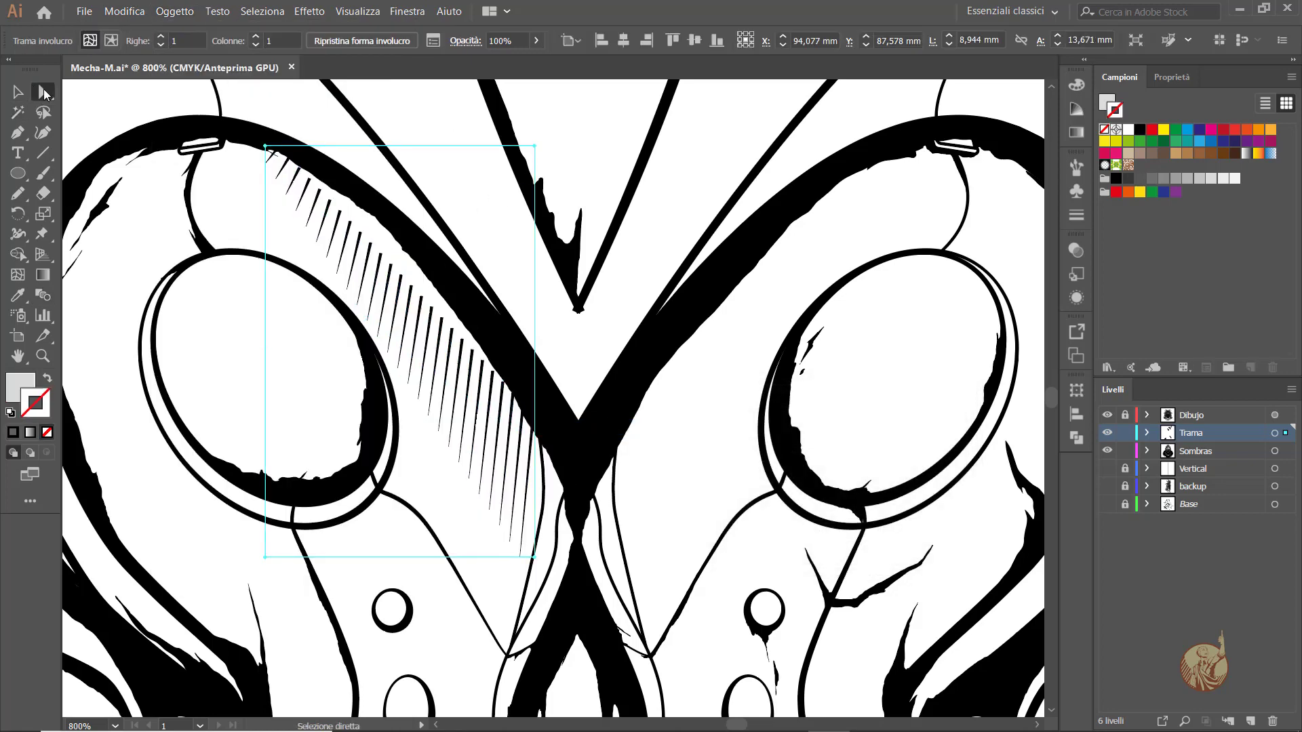
{"action": "left_click_drag", "start_coordinate": [536, 145], "coordinate": [548, 132]}
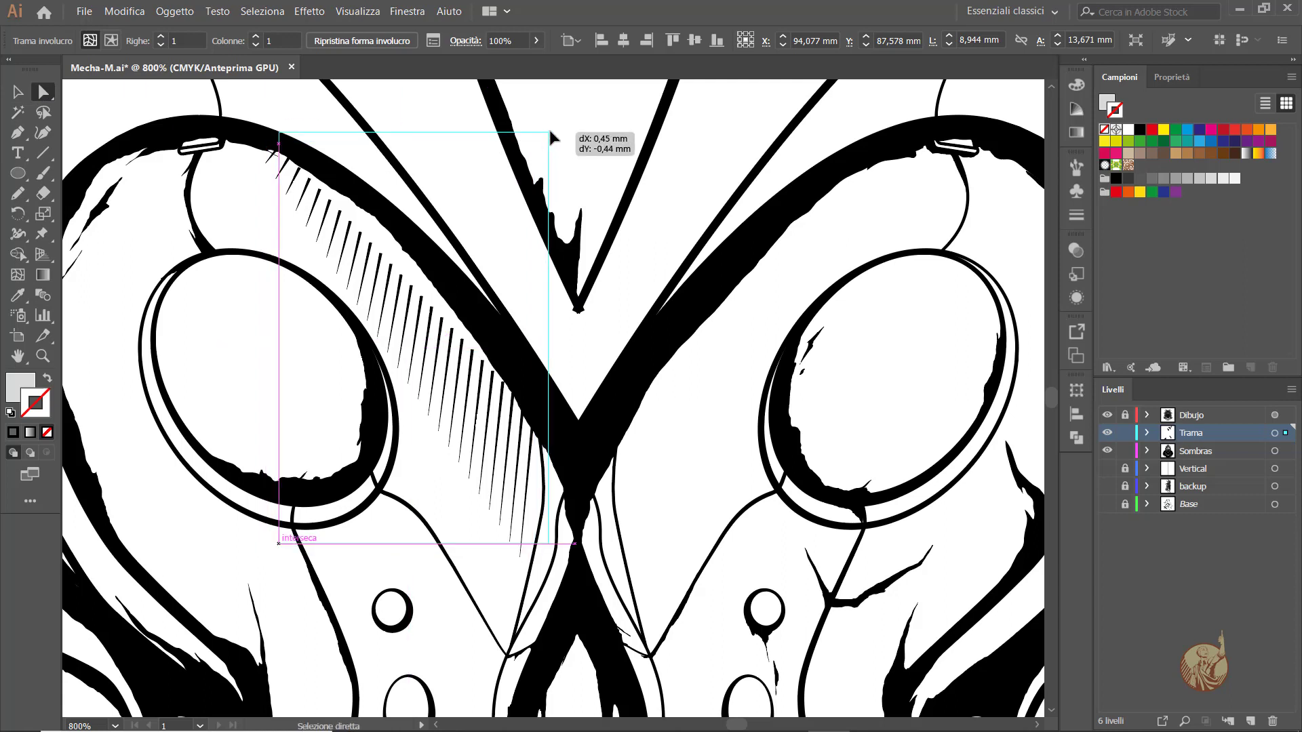
{"action": "scroll", "coordinate": [473, 203], "scroll_direction": "up", "scroll_amount": 1}
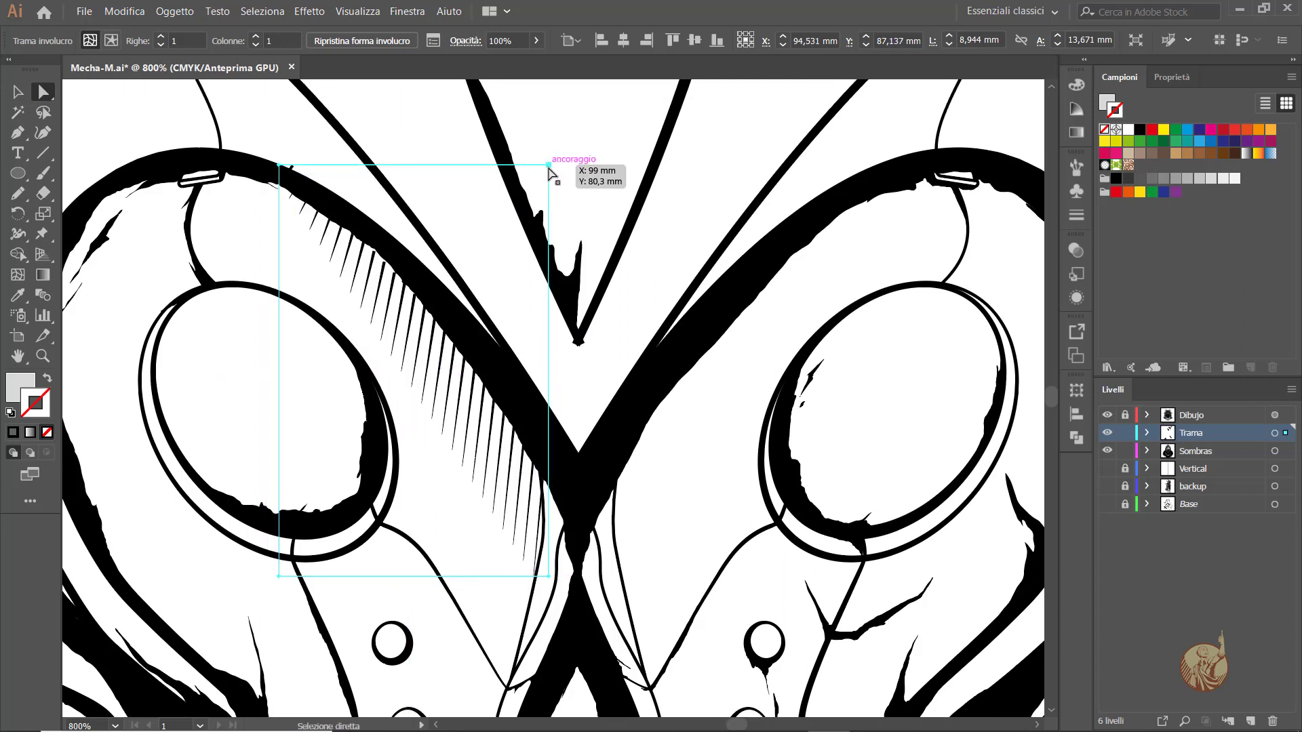
{"action": "left_click_drag", "start_coordinate": [549, 165], "coordinate": [574, 170]}
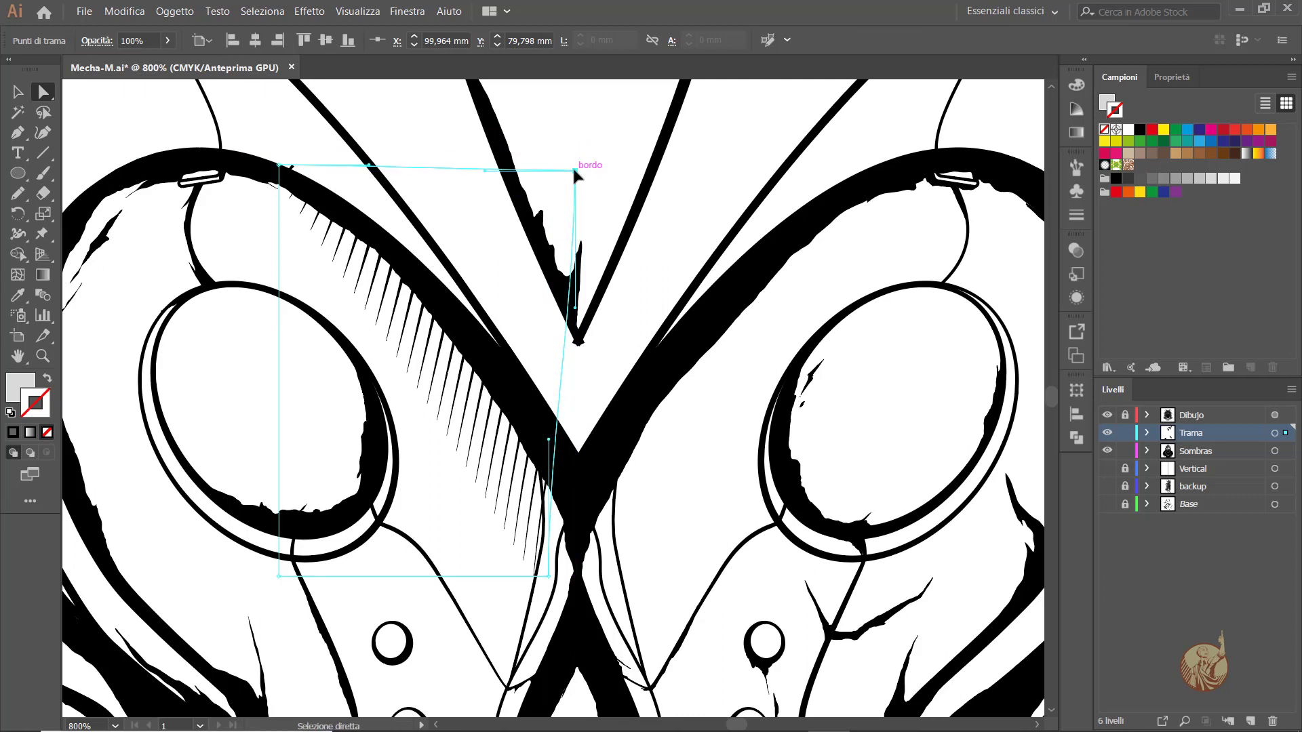
{"action": "left_click", "coordinate": [547, 440]}
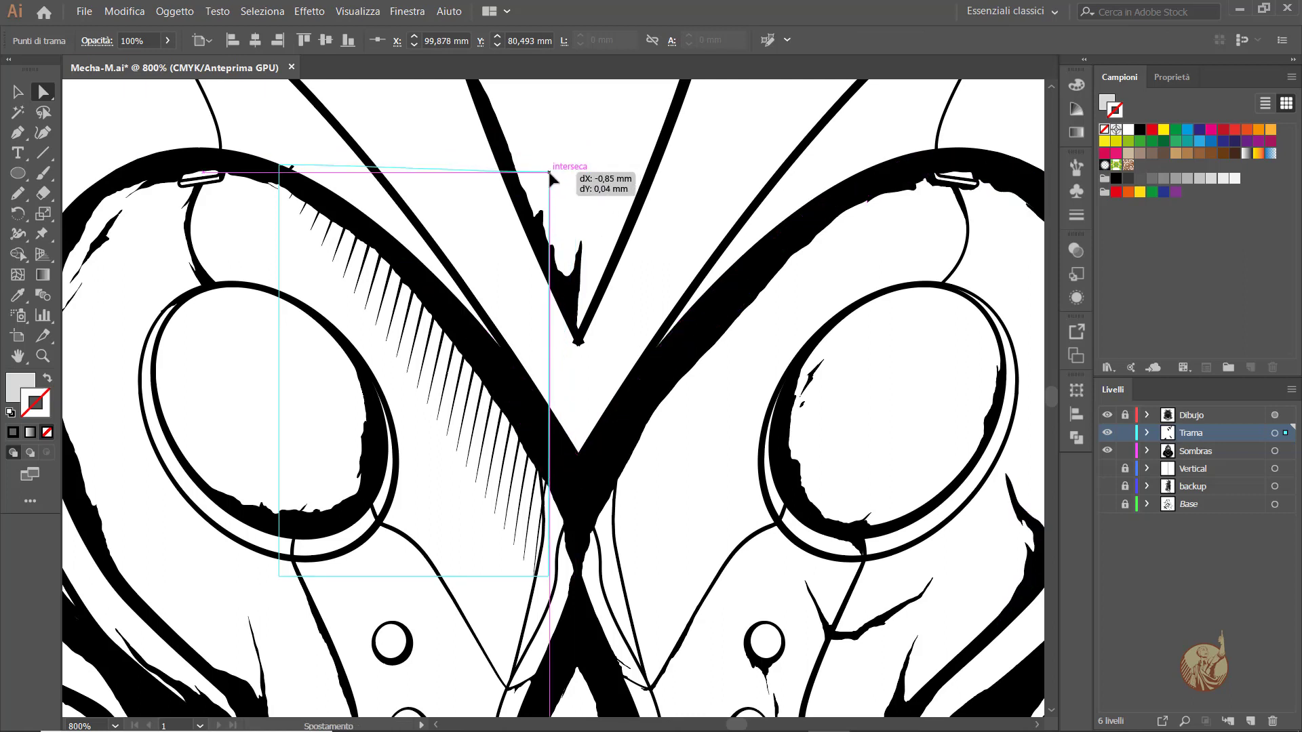
{"action": "left_click_drag", "start_coordinate": [550, 172], "coordinate": [520, 121]}
{"action": "left_click_drag", "start_coordinate": [278, 165], "coordinate": [291, 183]}
{"action": "mouse_move", "coordinate": [304, 239]}
{"action": "left_mouse_down"}
{"action": "mouse_move", "coordinate": [295, 248]}
{"action": "mouse_move", "coordinate": [464, 551]}
{"action": "left_mouse_up"}
{"action": "left_click", "coordinate": [15, 94]}
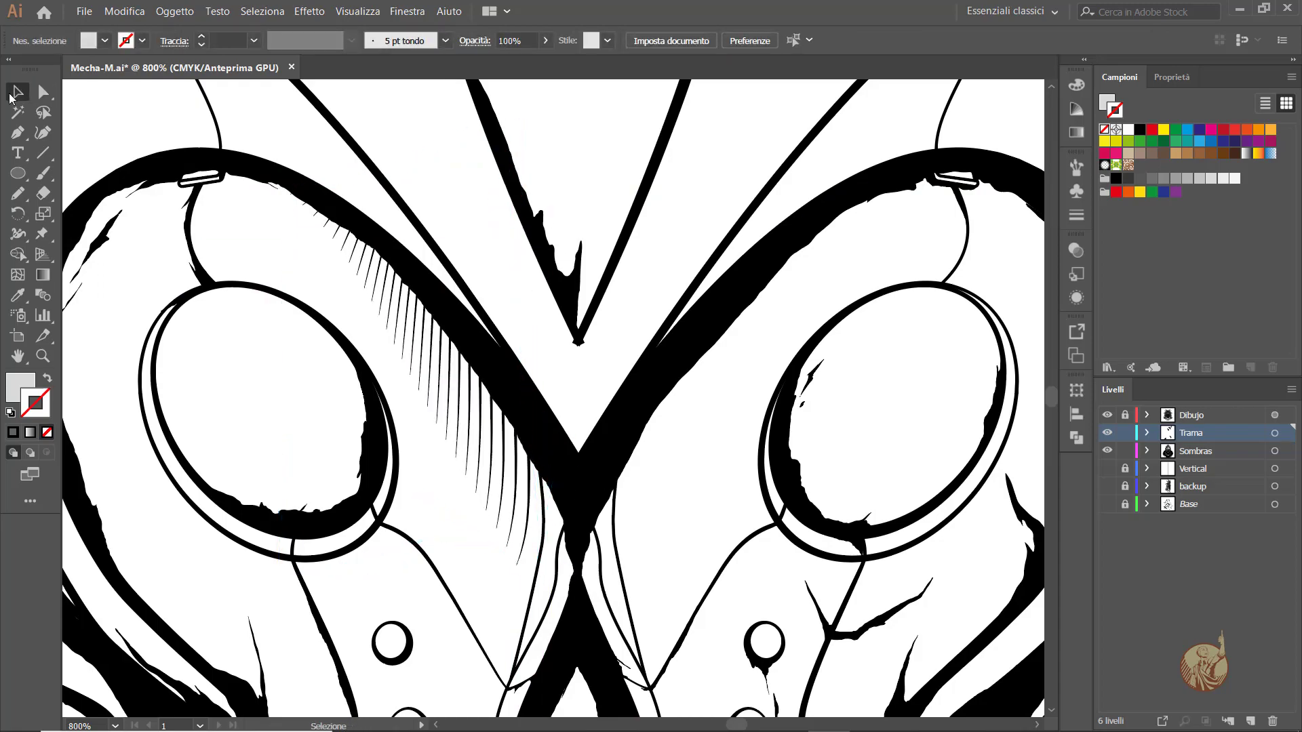
Expand the warped hatching envelope into plain shapes, then stretch more hatching down beside the beak
{"action": "key", "text": "ctrl+minus"}
{"action": "left_click", "coordinate": [299, 488]}
{"action": "key", "text": "ctrl+plus"}
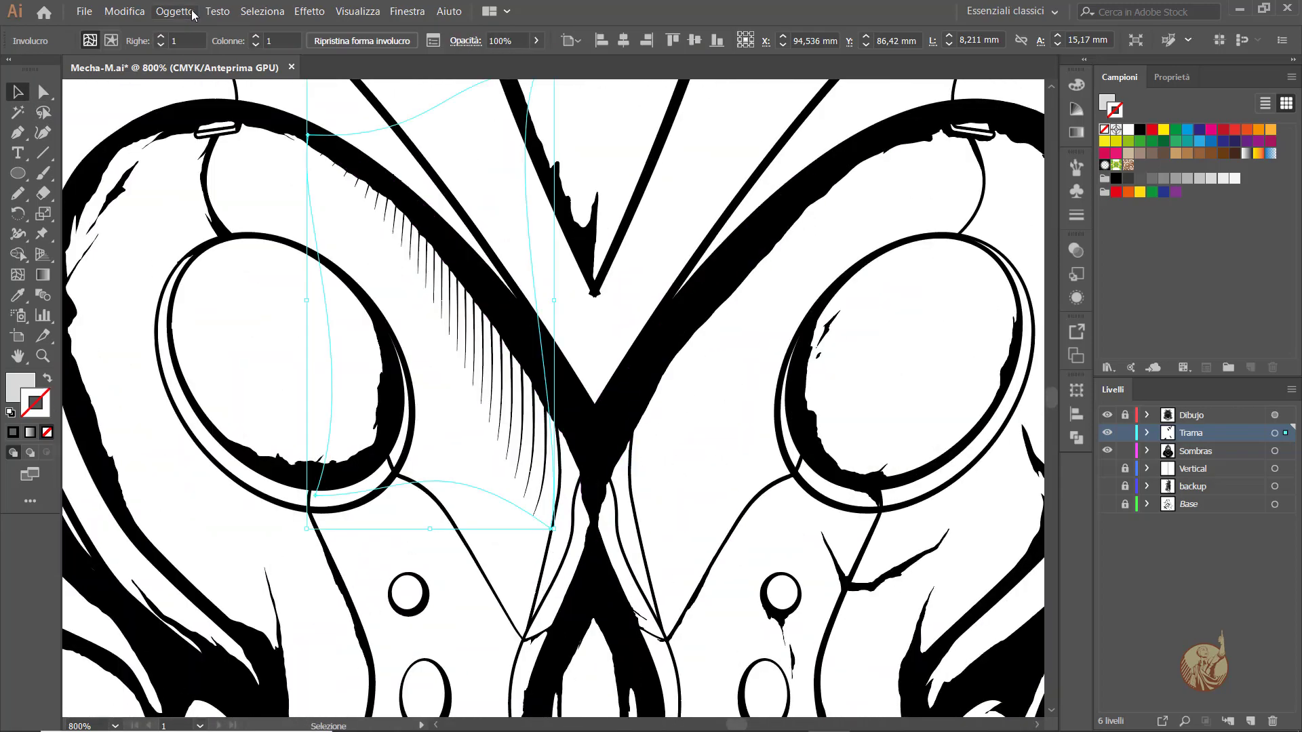
{"action": "left_click", "coordinate": [193, 12]}
{"action": "left_click", "coordinate": [204, 167]}
{"action": "left_click", "coordinate": [610, 455]}
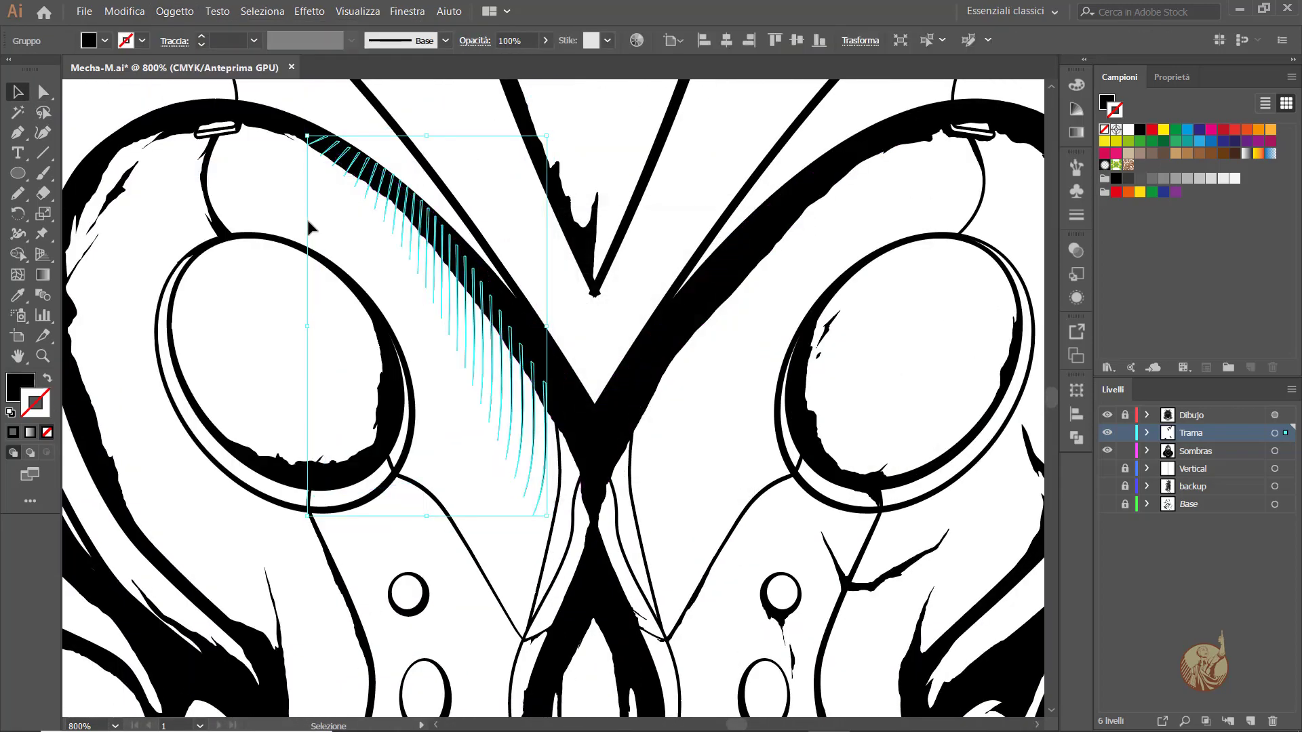
{"action": "left_click", "coordinate": [332, 281]}
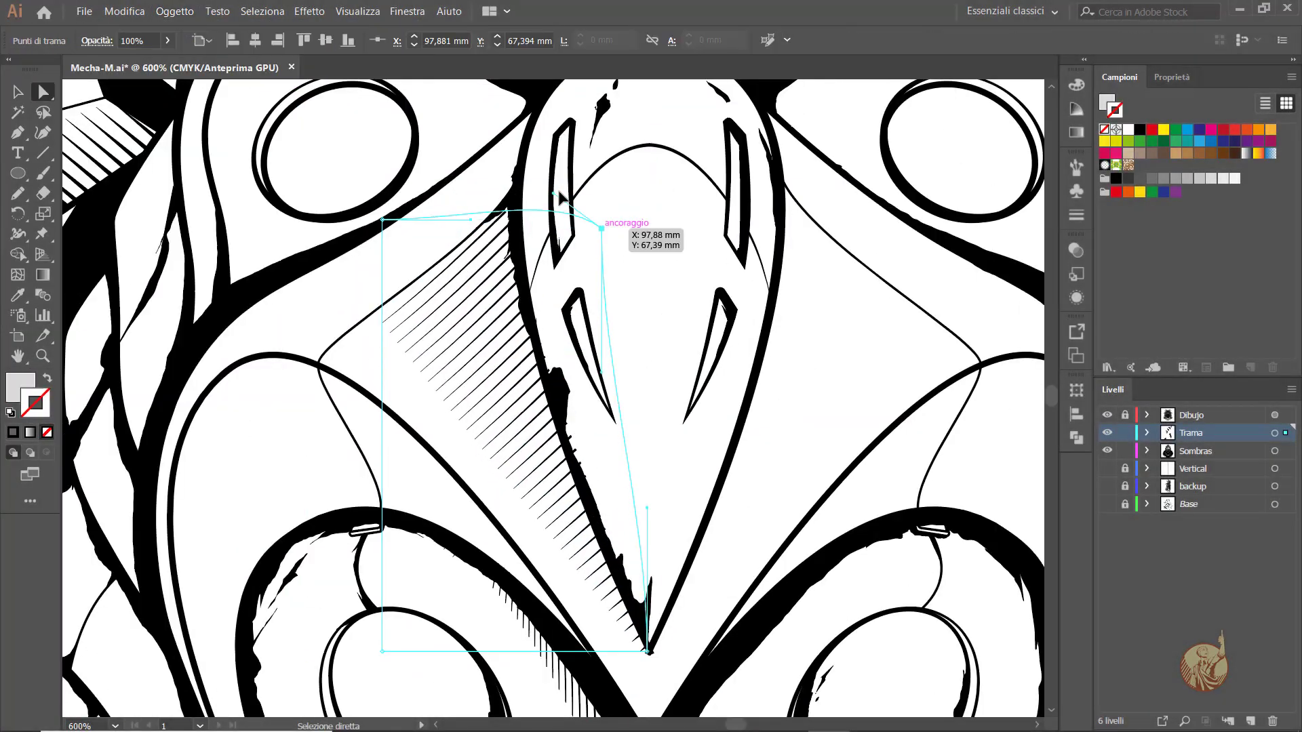
{"action": "scroll", "coordinate": [451, 501], "scroll_direction": "down", "scroll_amount": 2}
{"action": "scroll", "coordinate": [495, 451], "scroll_direction": "up", "scroll_amount": 1}
{"action": "left_click_drag", "start_coordinate": [495, 450], "coordinate": [387, 402]}
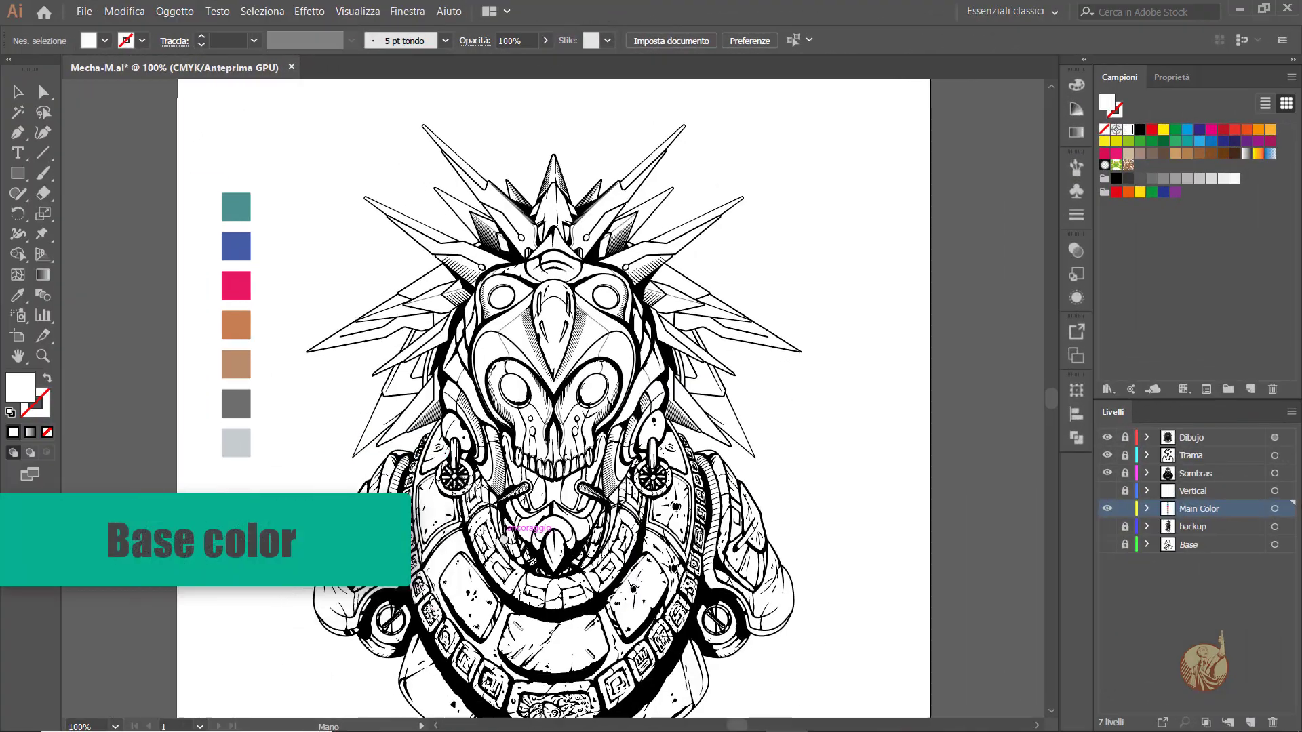
With the Pencil tool, draw teal shapes over the helmet's left side and left edge
{"action": "scroll", "coordinate": [551, 420], "scroll_direction": "up", "scroll_amount": 1}
{"action": "scroll", "coordinate": [596, 424], "scroll_direction": "up", "scroll_amount": 2}
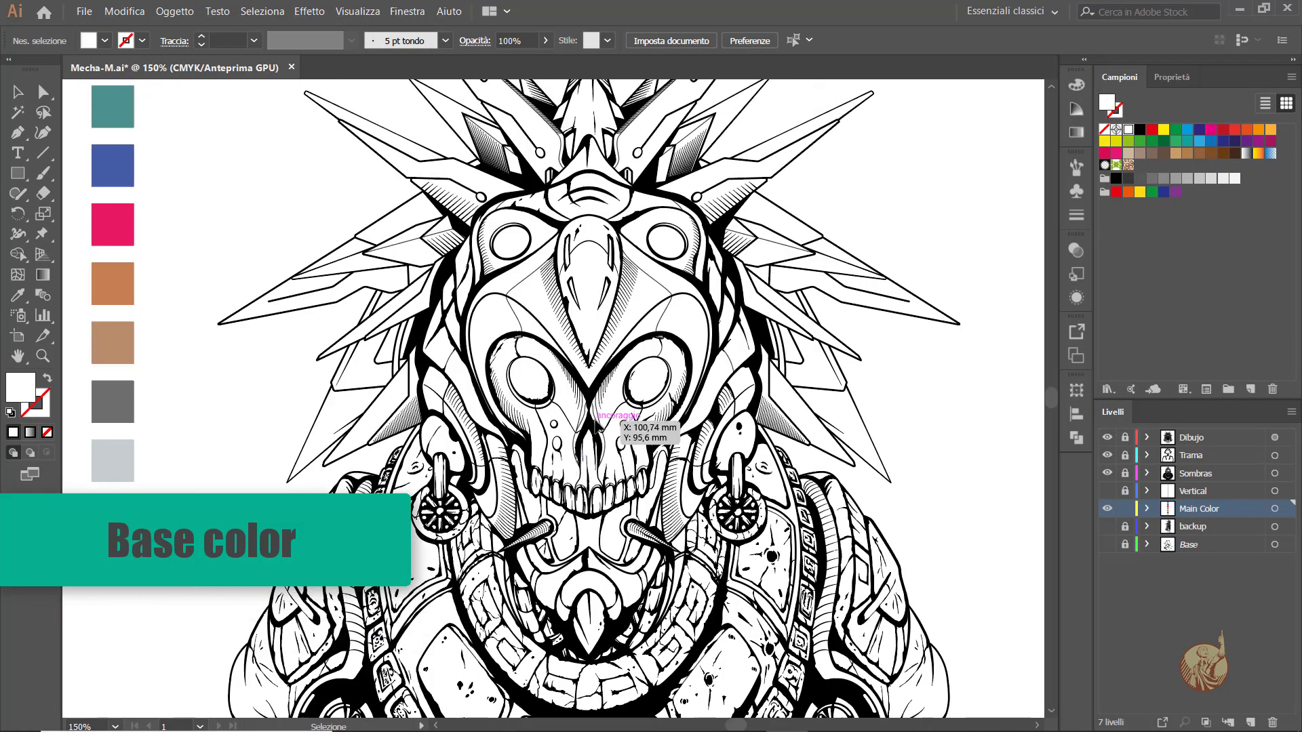
{"action": "left_click", "coordinate": [17, 194]}
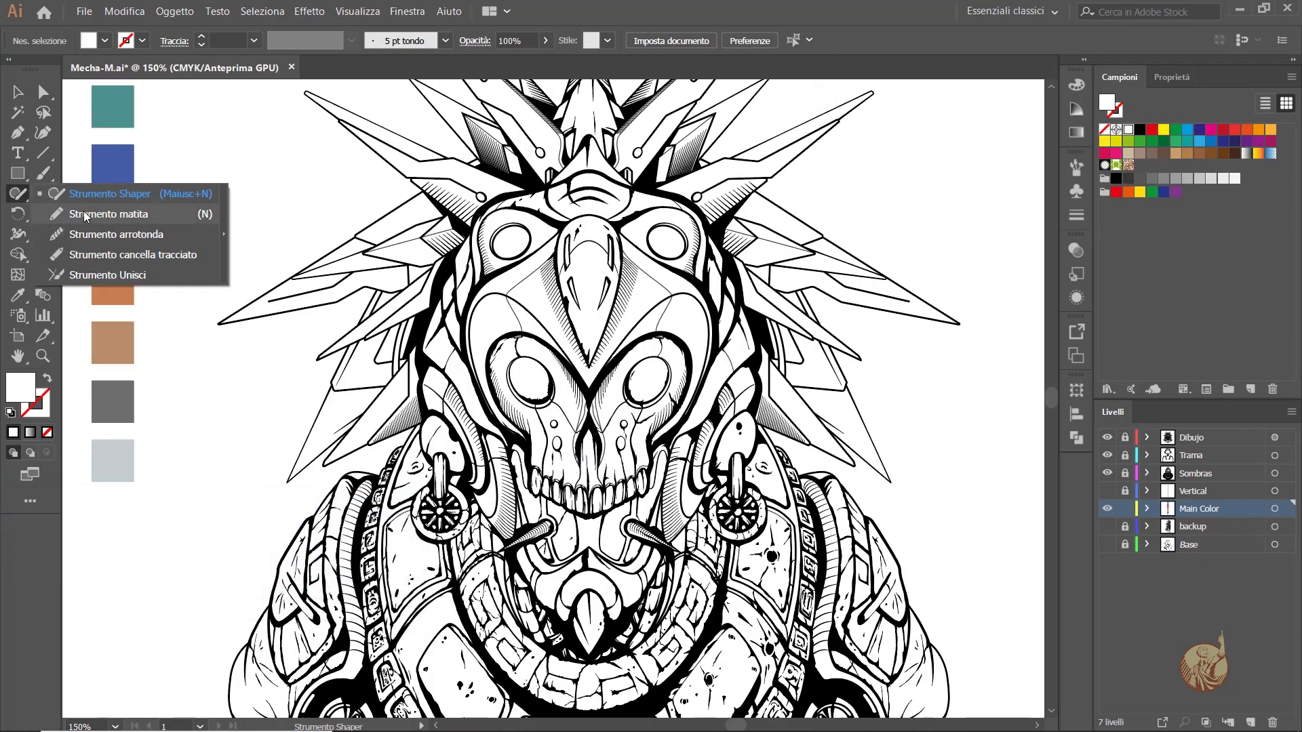
{"action": "left_click", "coordinate": [84, 212]}
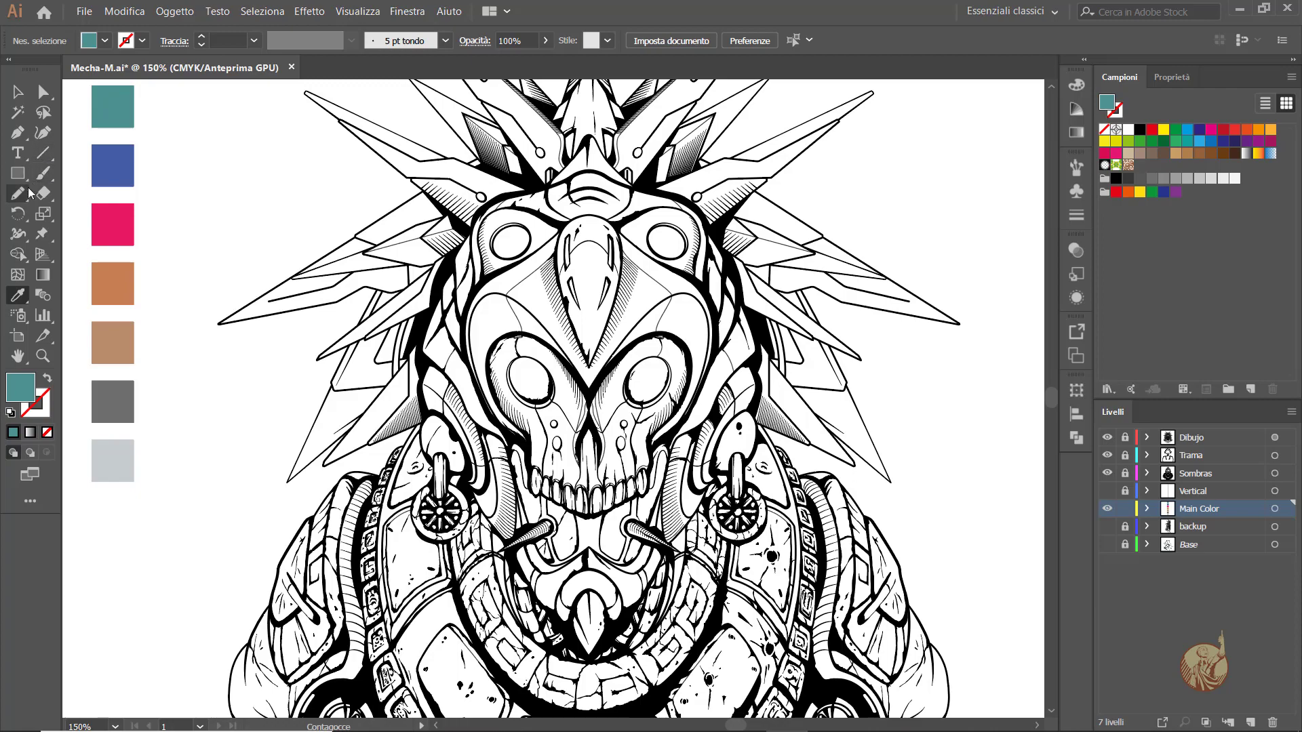
{"action": "scroll", "coordinate": [518, 220], "scroll_direction": "up", "scroll_amount": 1}
{"action": "key", "text": "ctrl+plus"}
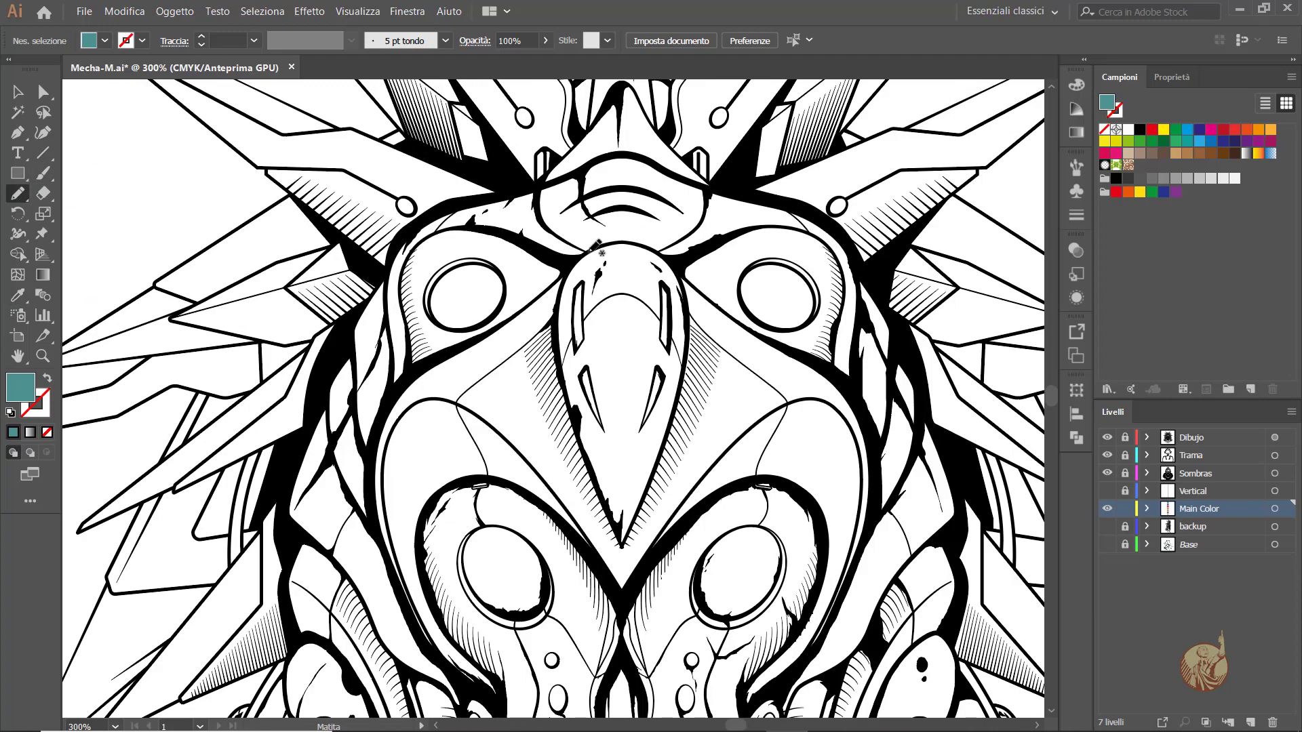
{"action": "key", "text": "ctrl+plus"}
{"action": "key", "text": "ctrl+plus"}
{"action": "key", "text": "Tab"}
{"action": "left_click_drag", "start_coordinate": [118, 576], "coordinate": [307, 136]}
{"action": "left_click_drag", "start_coordinate": [310, 353], "coordinate": [265, 392]}
{"action": "scroll", "coordinate": [271, 380], "scroll_direction": "down", "scroll_amount": 10}
{"action": "left_click_drag", "start_coordinate": [102, 265], "coordinate": [119, 405]}
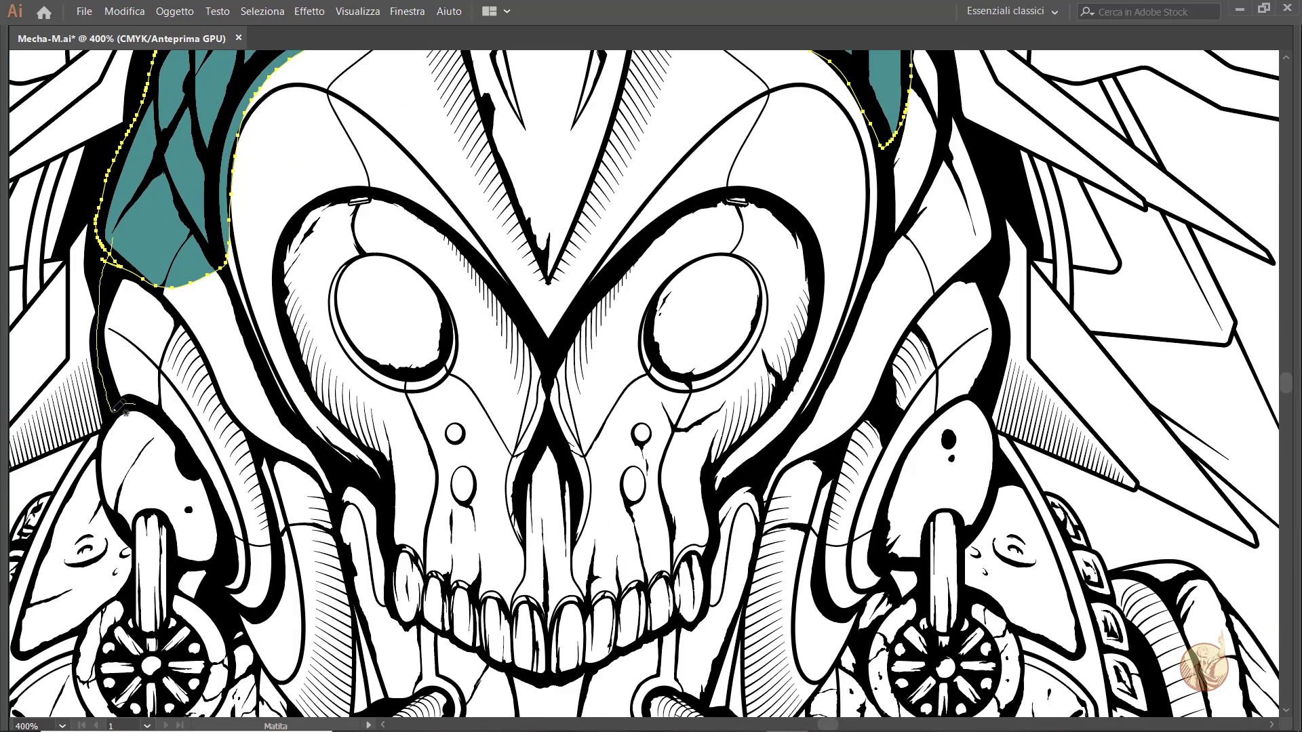
{"action": "scroll", "coordinate": [231, 211], "scroll_direction": "down", "scroll_amount": 5}
{"action": "scroll", "coordinate": [380, 271], "scroll_direction": "right", "scroll_amount": 6}
Draw teal shapes beside the skull's left cheek and right earpiece, and fill the top spike
{"action": "left_click_drag", "start_coordinate": [624, 278], "coordinate": [561, 359]}
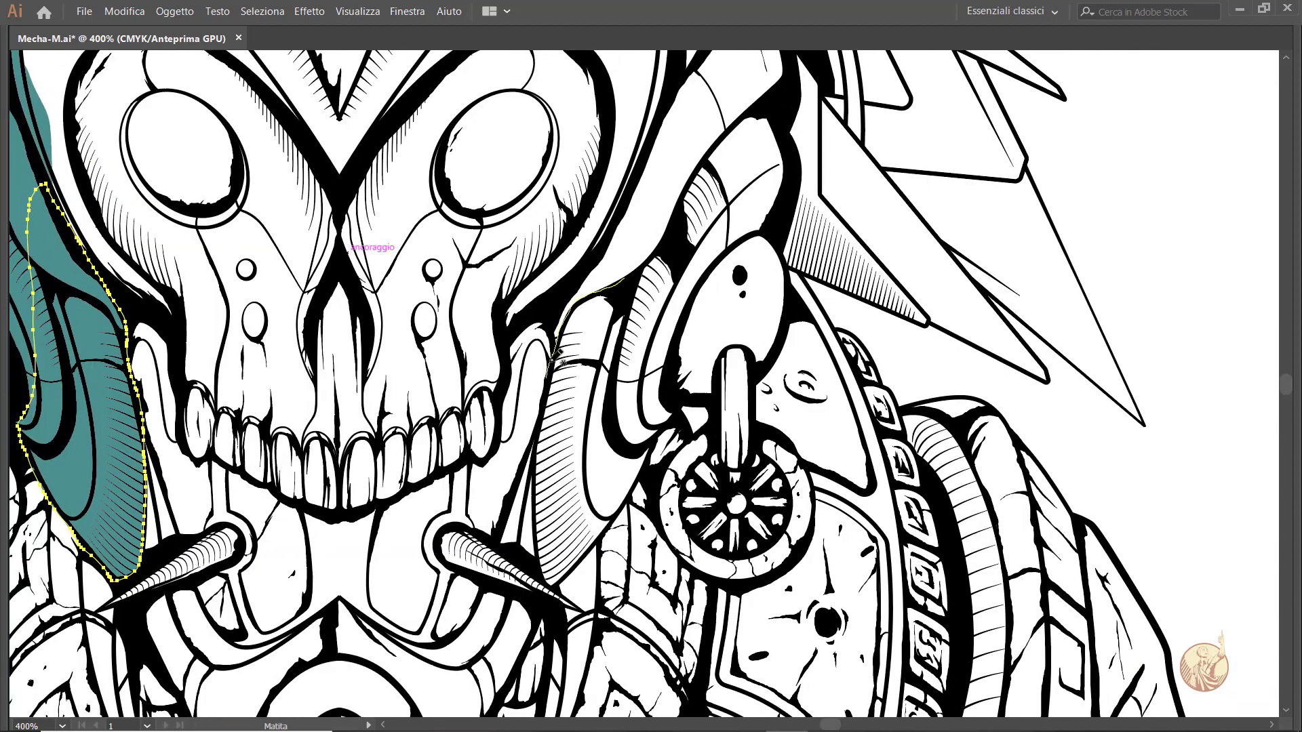
{"action": "left_click_drag", "start_coordinate": [673, 231], "coordinate": [630, 275]}
{"action": "scroll", "coordinate": [651, 272], "scroll_direction": "up", "scroll_amount": 2}
{"action": "left_click_drag", "start_coordinate": [781, 144], "coordinate": [773, 148]}
{"action": "scroll", "coordinate": [732, 238], "scroll_direction": "up", "scroll_amount": 4}
{"action": "left_click_drag", "start_coordinate": [672, 141], "coordinate": [658, 320]}
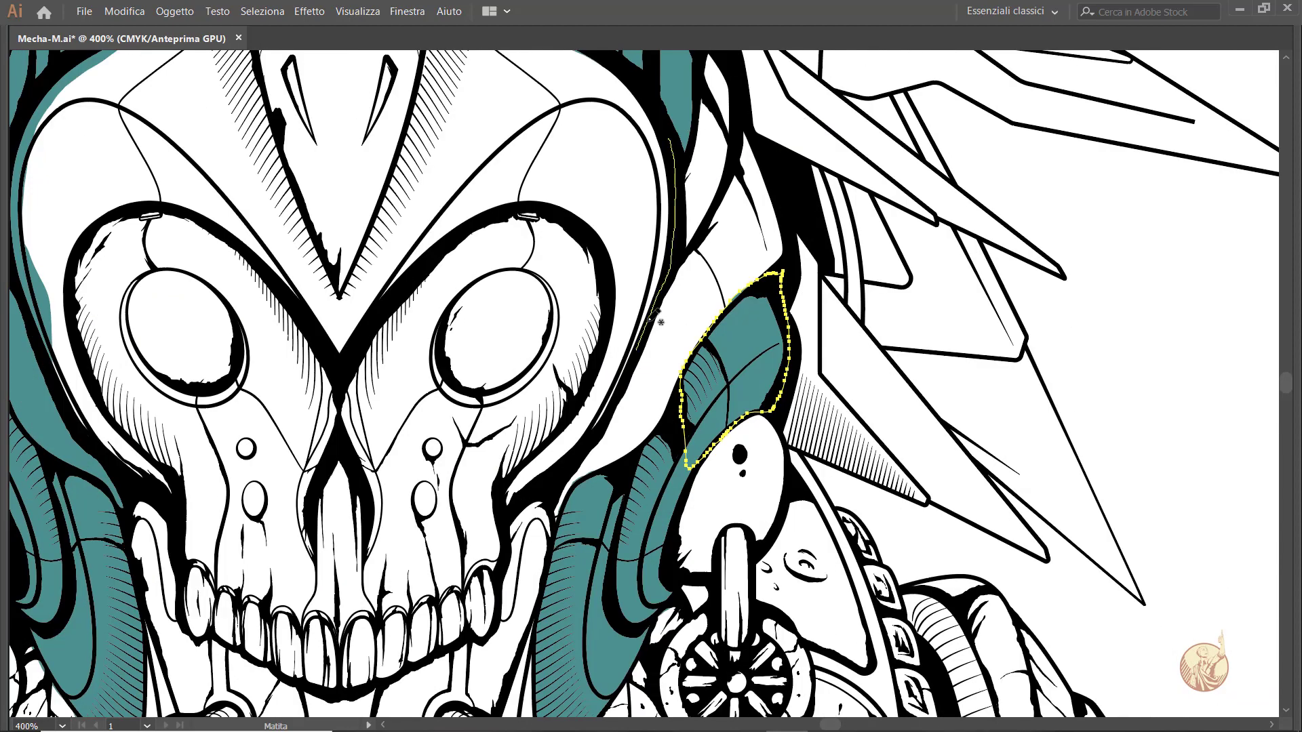
{"action": "scroll", "coordinate": [768, 144], "scroll_direction": "up", "scroll_amount": 2}
{"action": "left_click_drag", "start_coordinate": [668, 405], "coordinate": [670, 410]}
On the Main Color layer, draw a closed teal shape behind the left spikes
{"action": "key", "text": "Tab"}
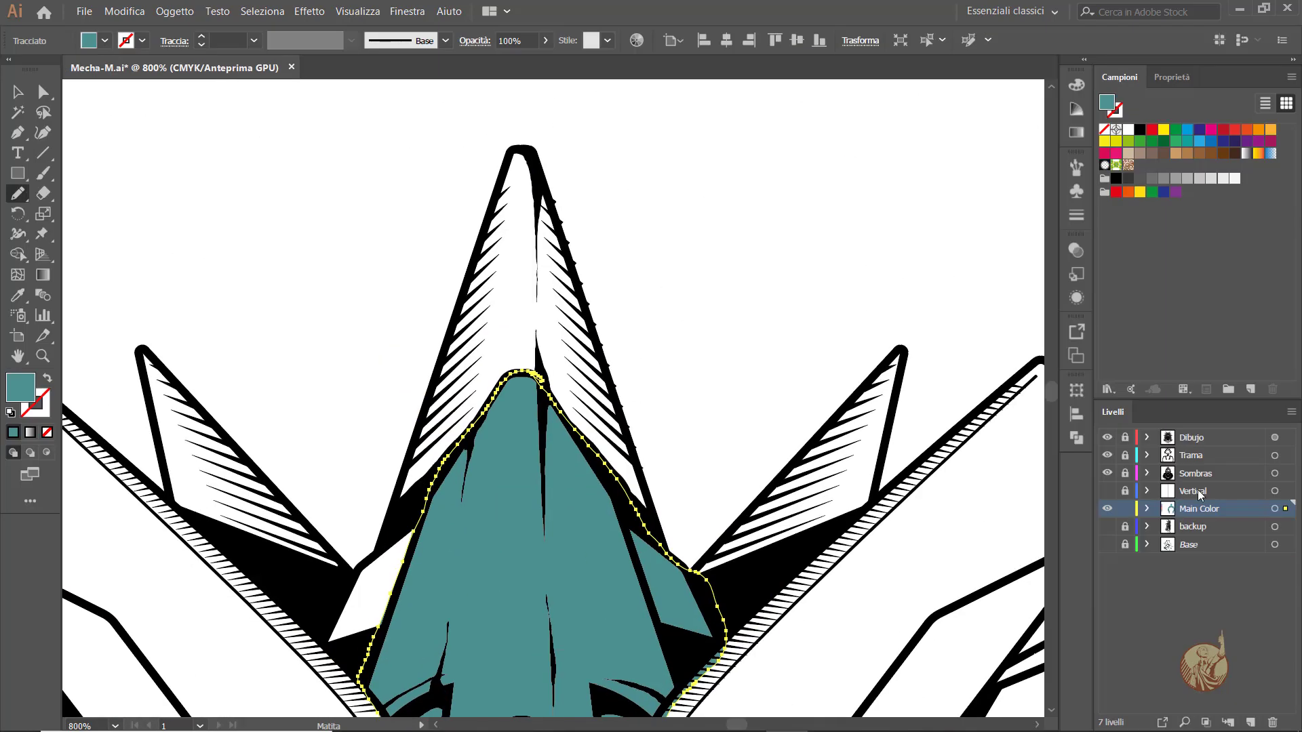
{"action": "key", "text": "shift+e"}
{"action": "left_click", "coordinate": [1194, 508]}
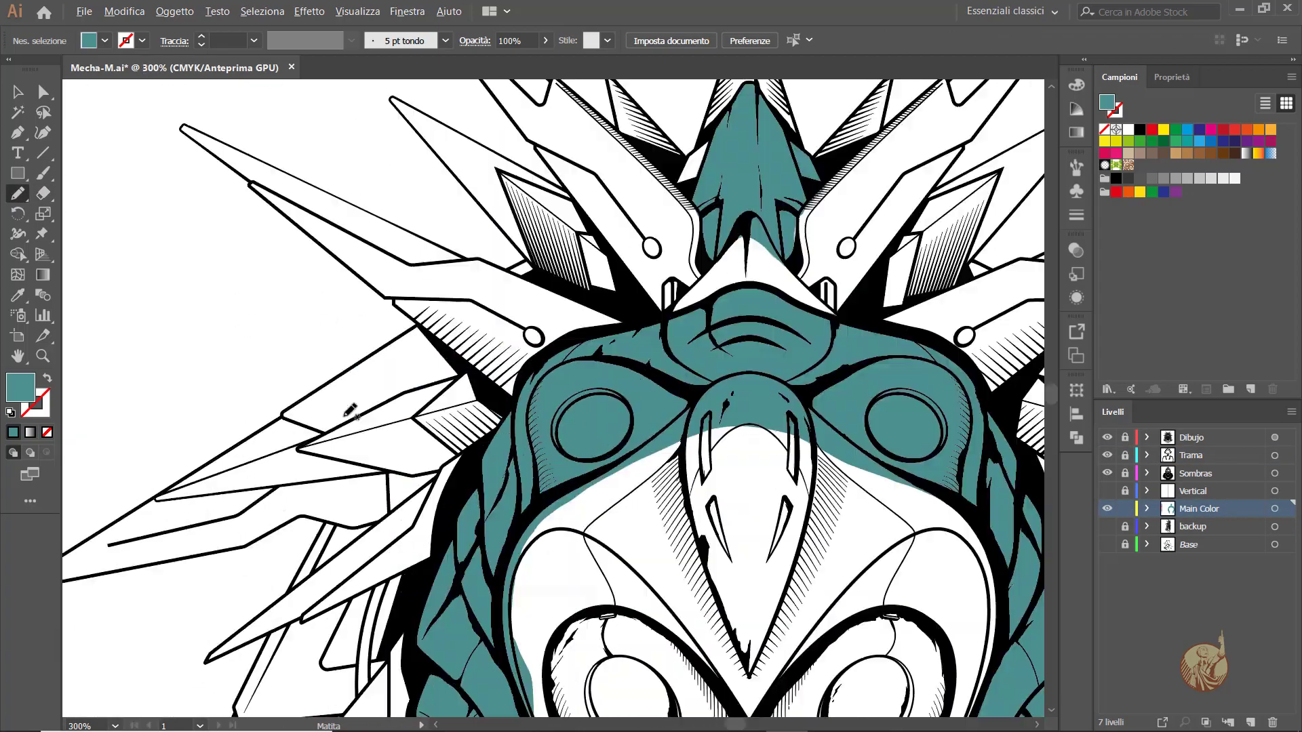
{"action": "key", "text": "p"}
{"action": "left_click", "coordinate": [681, 183]}
{"action": "left_click", "coordinate": [319, 415]}
{"action": "left_click", "coordinate": [432, 472]}
{"action": "left_click", "coordinate": [642, 364]}
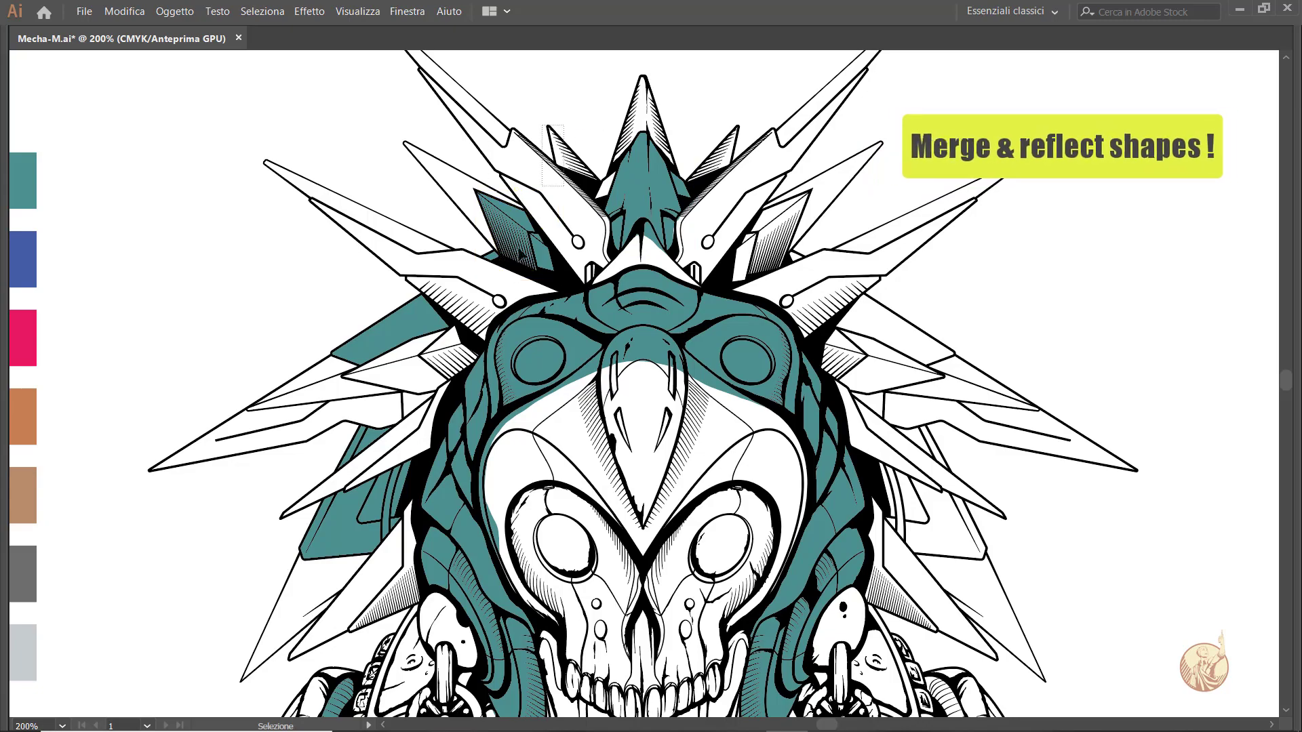
Select the left-side and shoulder teal shapes and merge them with Pathfinder Unite
{"action": "left_click", "coordinate": [400, 332], "text": "shift"}
{"action": "scroll", "coordinate": [383, 416], "scroll_direction": "down", "scroll_amount": 5}
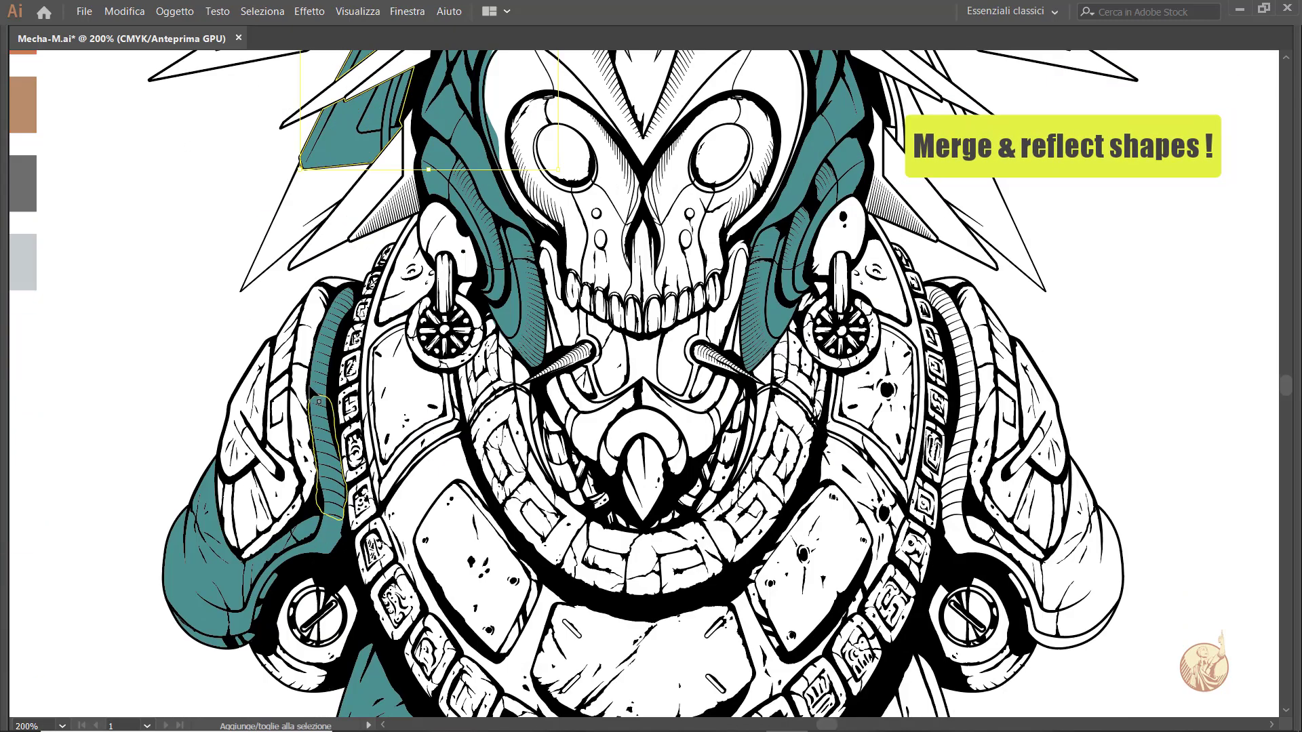
{"action": "left_click", "coordinate": [240, 569], "text": "shift"}
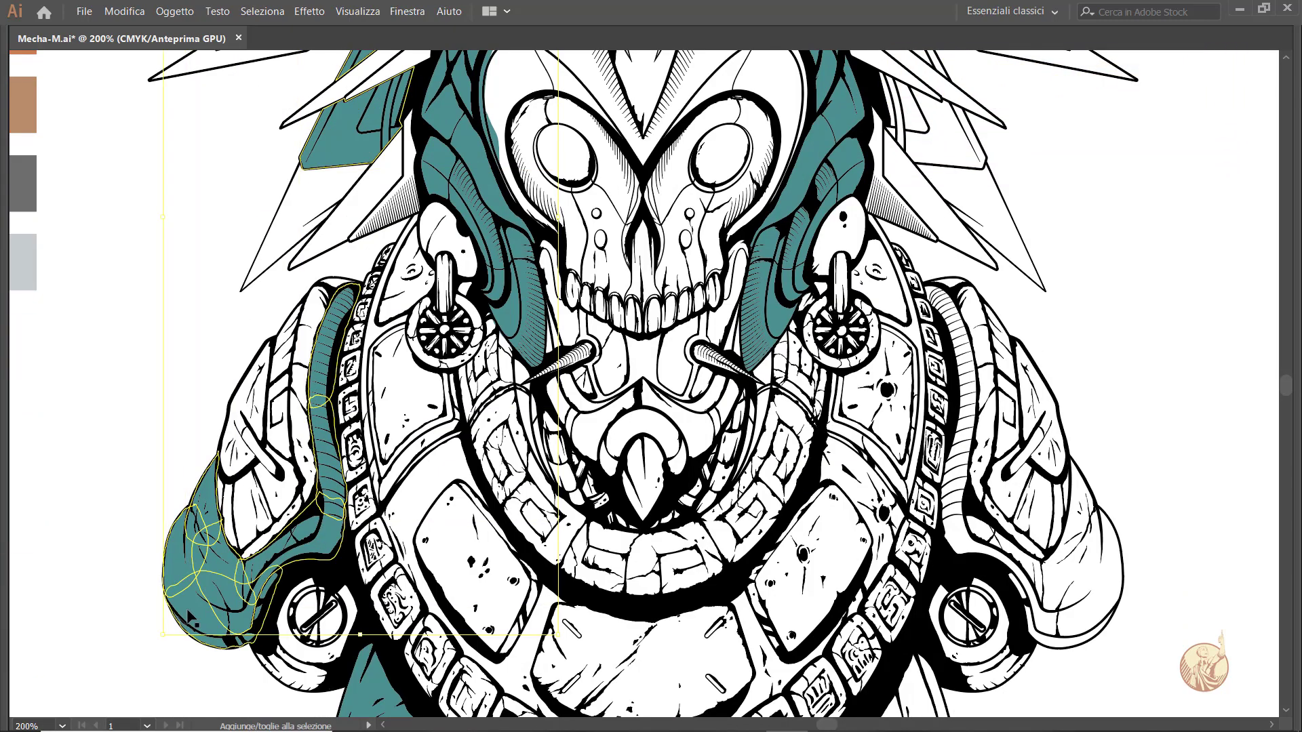
{"action": "scroll", "coordinate": [379, 651], "scroll_direction": "down", "scroll_amount": 3}
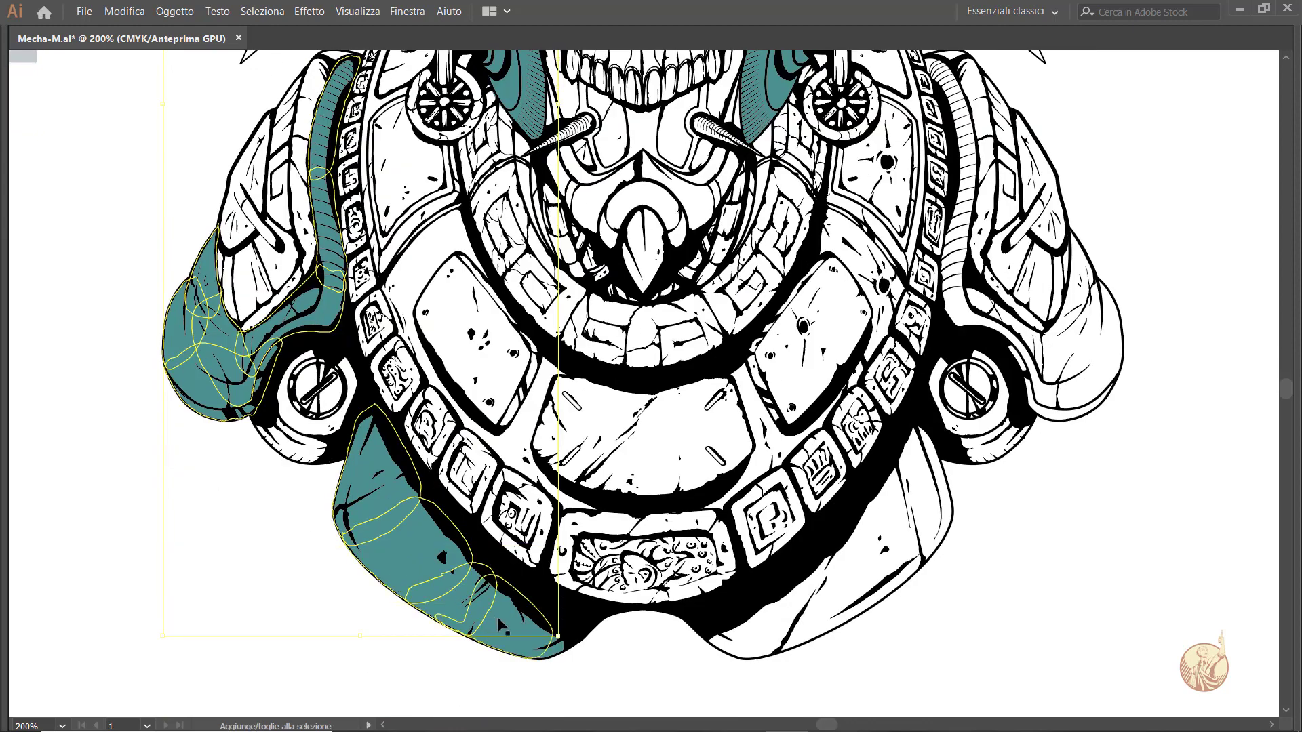
{"action": "scroll", "coordinate": [644, 379], "scroll_direction": "up", "scroll_amount": 1}
{"action": "scroll", "coordinate": [644, 380], "scroll_direction": "up", "scroll_amount": 1}
{"action": "key", "text": "Tab"}
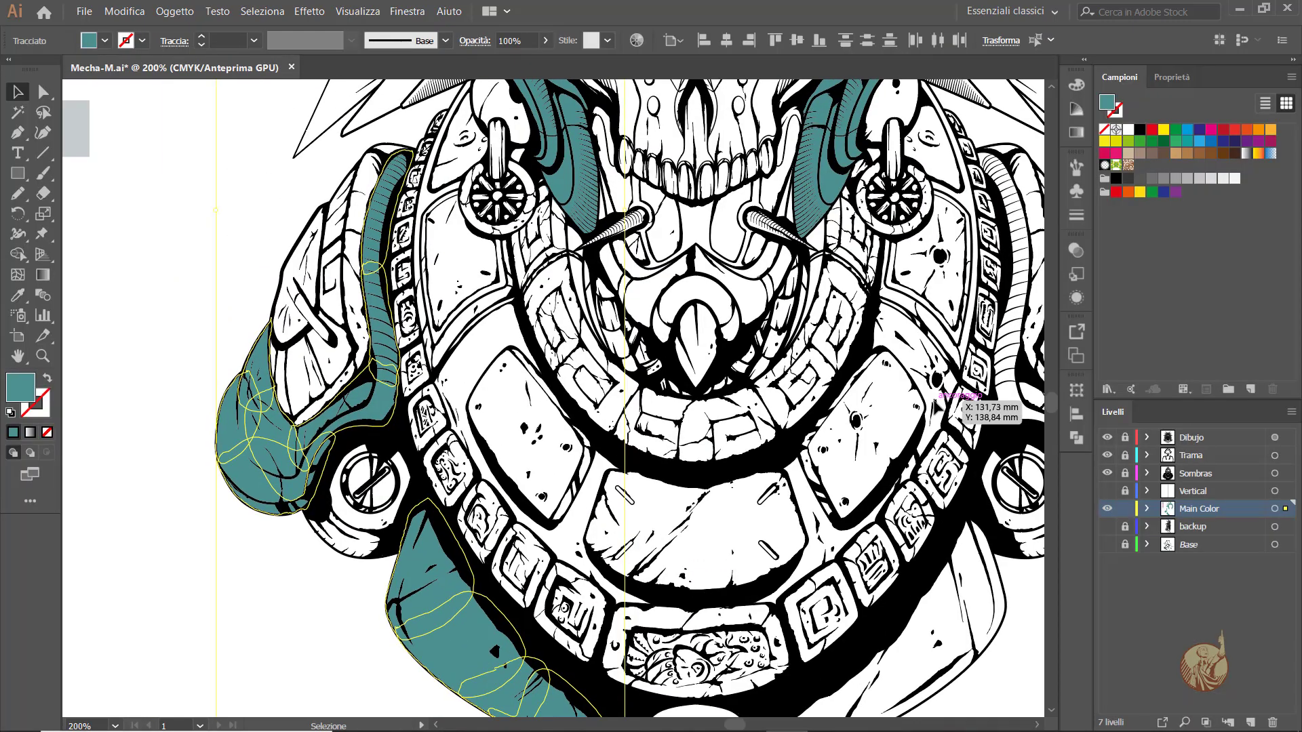
{"action": "left_click", "coordinate": [879, 429]}
Reflect a copy of the merged teal shape and move it onto the right side
{"action": "scroll", "coordinate": [858, 363], "scroll_direction": "up", "scroll_amount": 1}
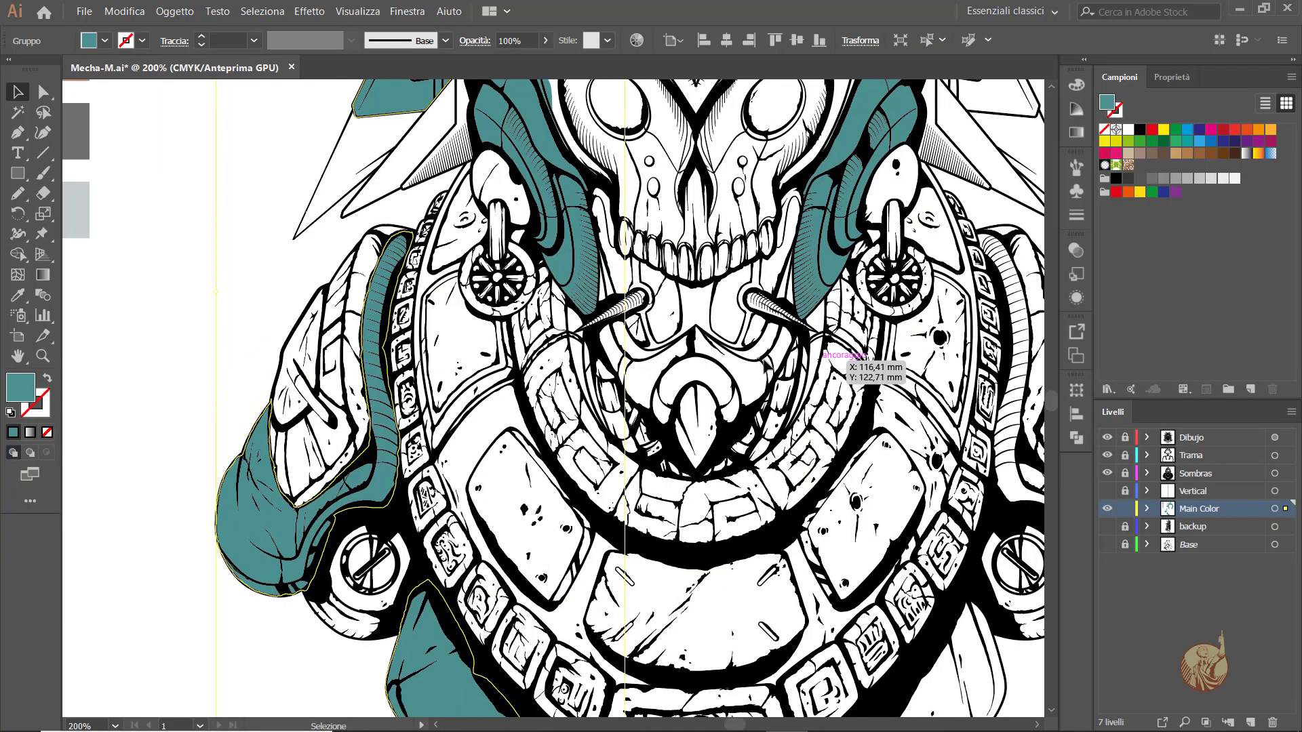
{"action": "key", "text": "ctrl+minus"}
{"action": "scroll", "coordinate": [771, 363], "scroll_direction": "up", "scroll_amount": 2}
{"action": "scroll", "coordinate": [832, 401], "scroll_direction": "down", "scroll_amount": 1}
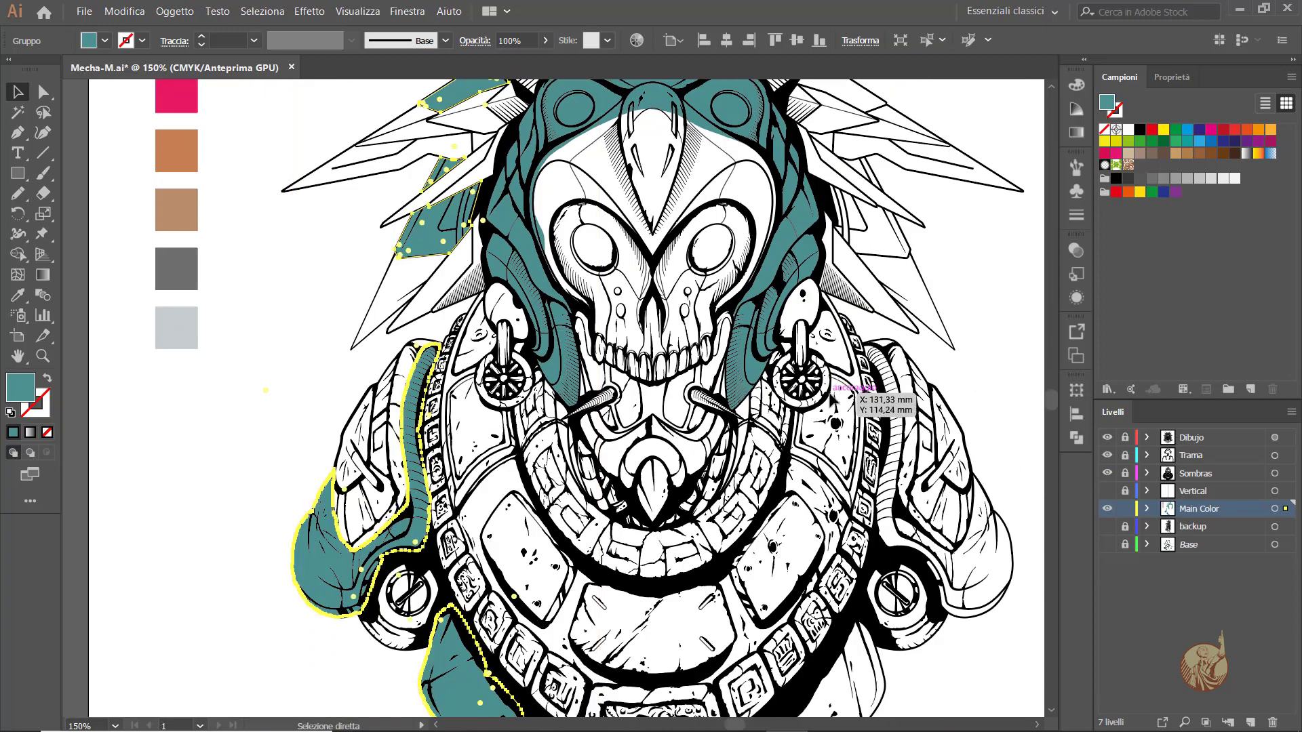
{"action": "right_click", "coordinate": [697, 203]}
{"action": "mouse_move", "coordinate": [539, 347]}
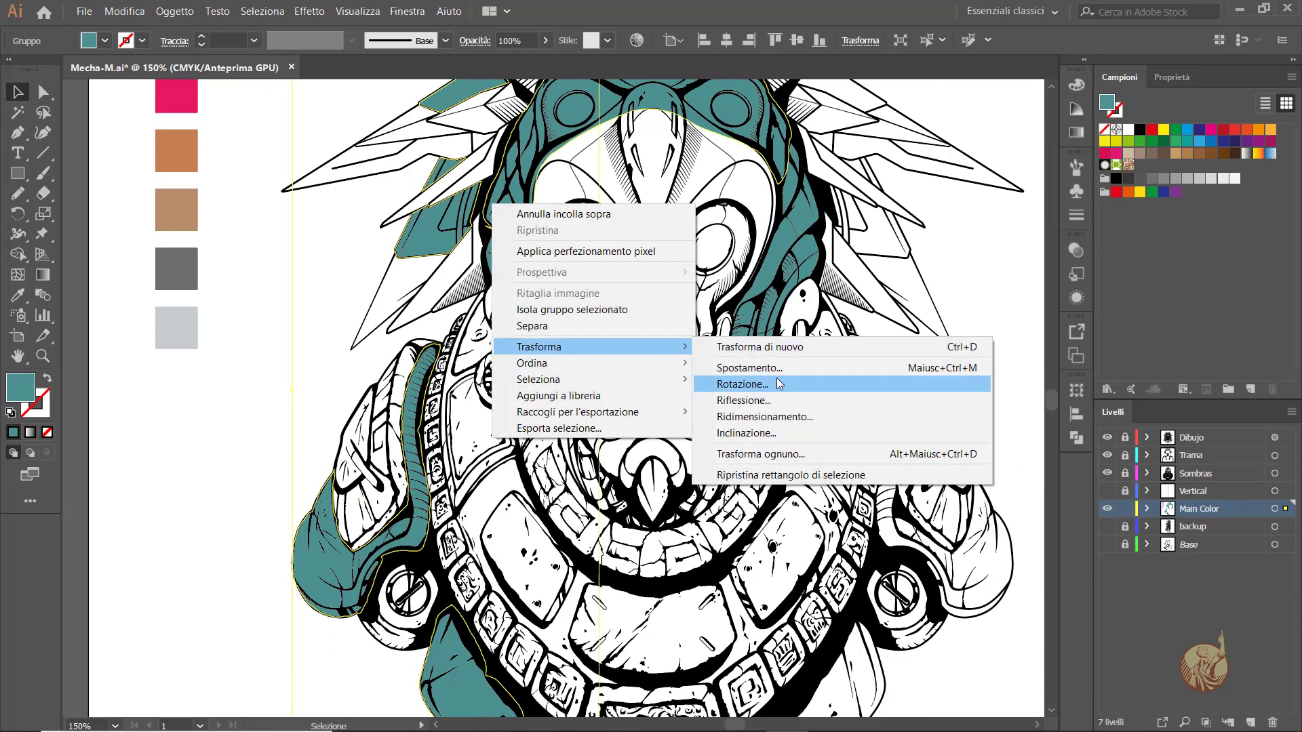
{"action": "left_click", "coordinate": [739, 396]}
{"action": "left_click", "coordinate": [1064, 454]}
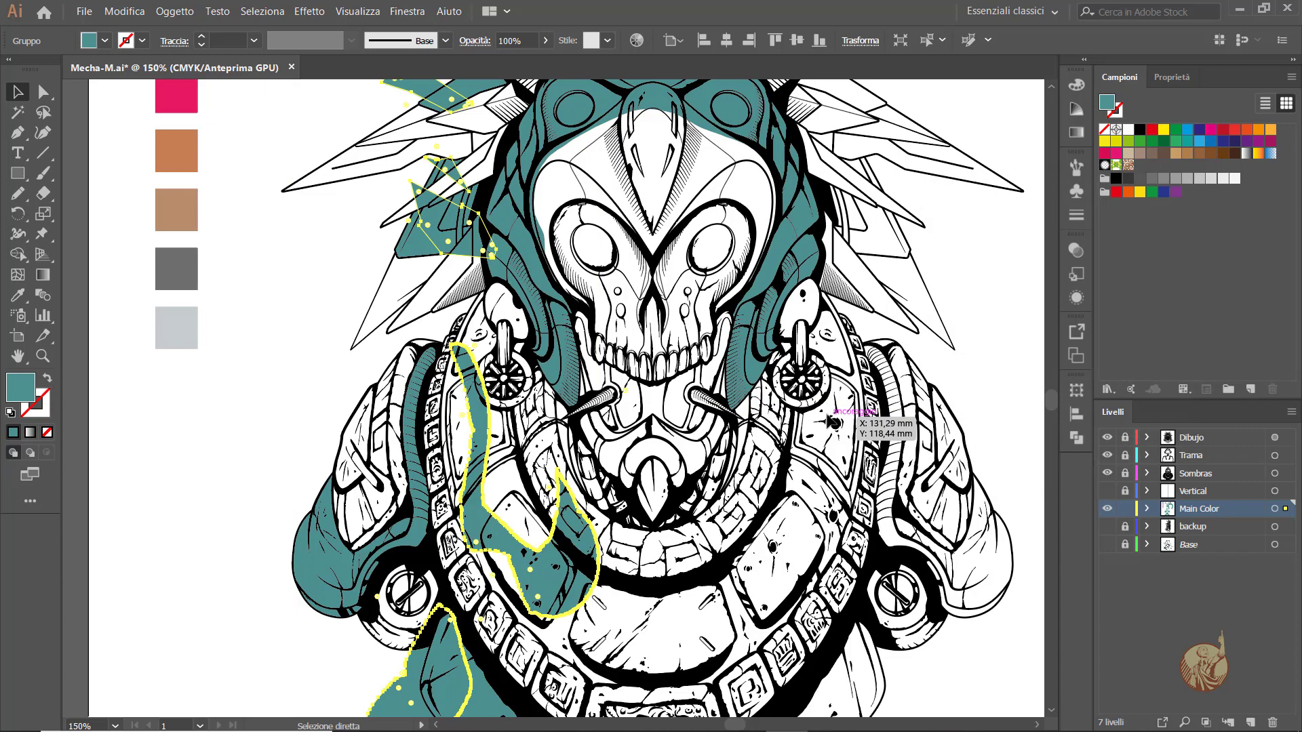
{"action": "scroll", "coordinate": [832, 422], "scroll_direction": "up", "scroll_amount": 2}
{"action": "key", "text": "v"}
{"action": "key", "text": "Tab"}
{"action": "left_click_drag", "start_coordinate": [404, 316], "coordinate": [817, 317]}
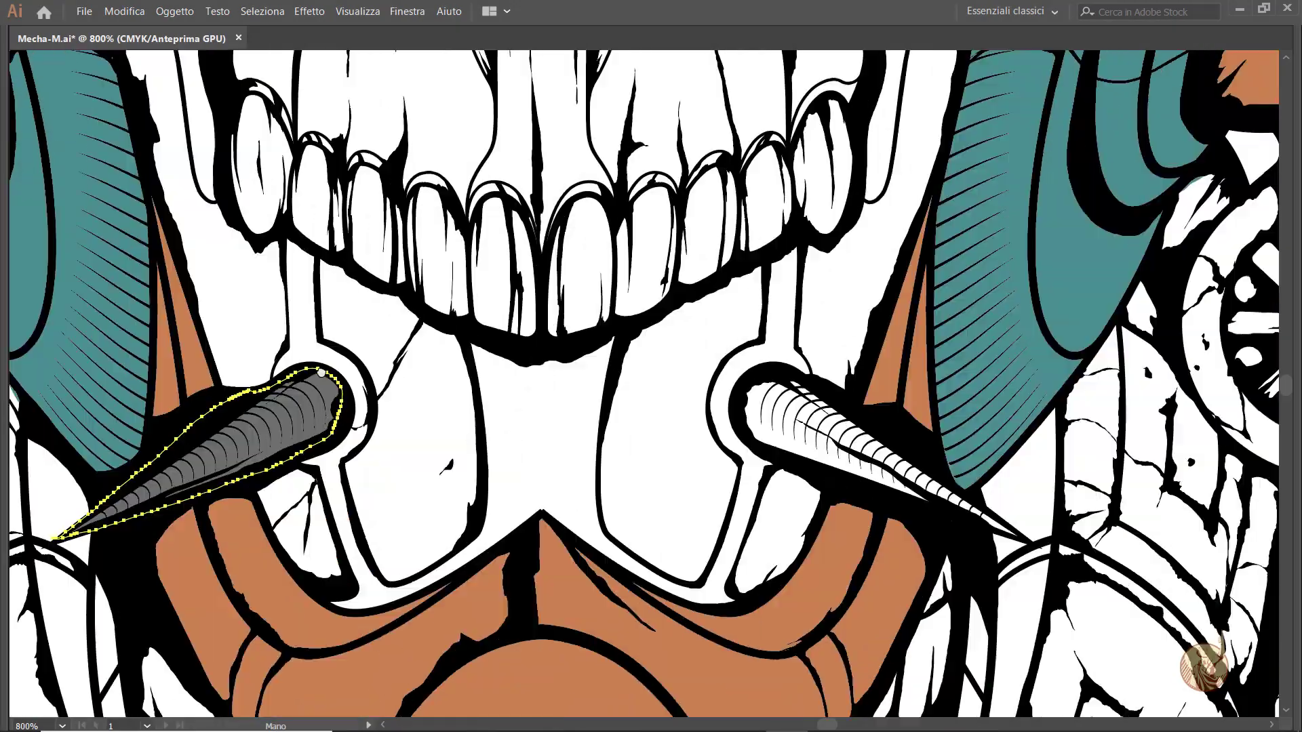
Fill the right horn spike, nose and left tube shapes with grey
{"action": "left_click_drag", "start_coordinate": [543, 384], "coordinate": [597, 479]}
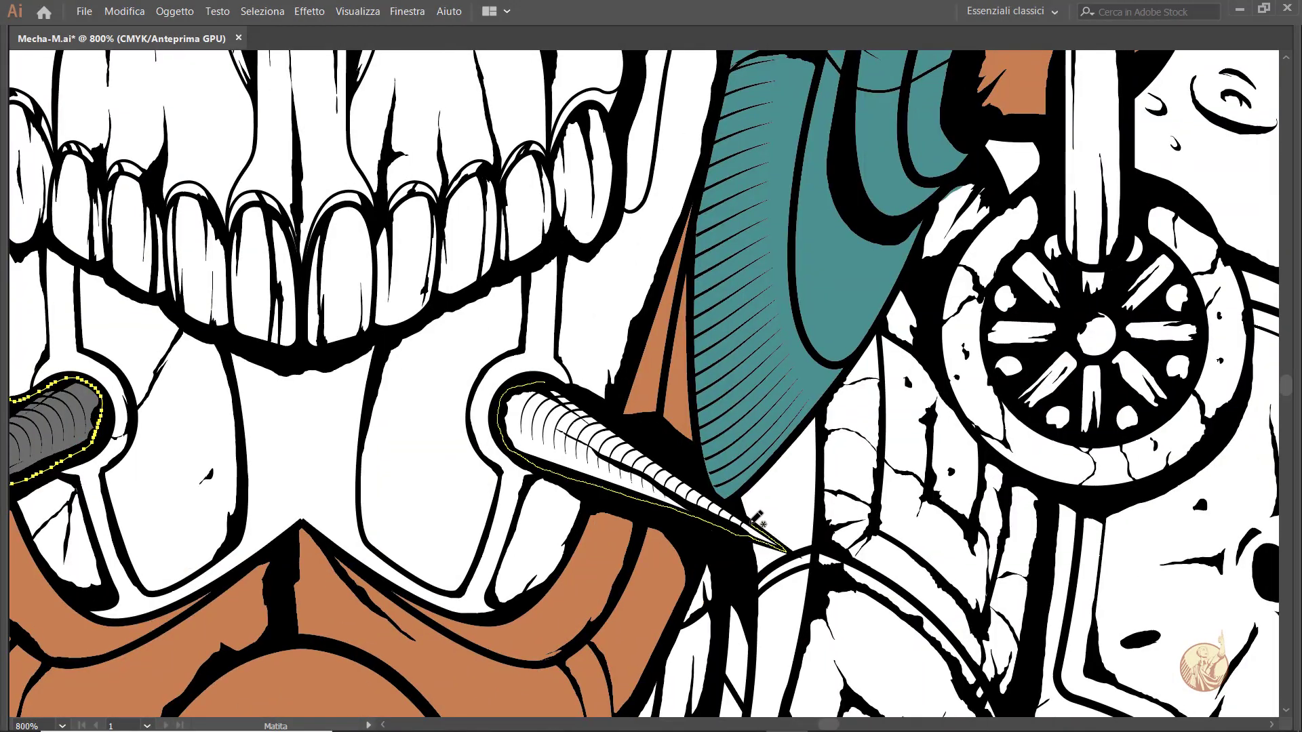
{"action": "left_click_drag", "start_coordinate": [758, 519], "coordinate": [780, 546]}
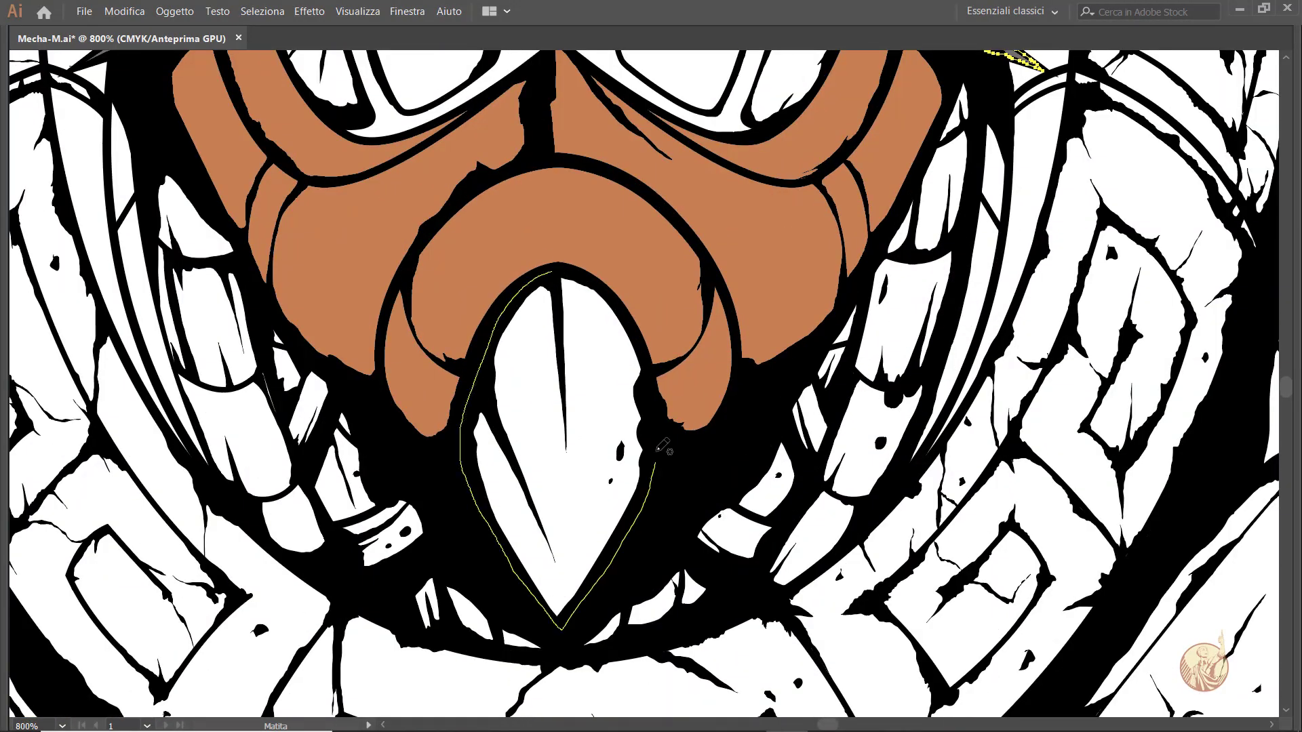
{"action": "left_click_drag", "start_coordinate": [663, 446], "coordinate": [553, 272]}
{"action": "scroll", "coordinate": [271, 218], "scroll_direction": "up", "scroll_amount": 3}
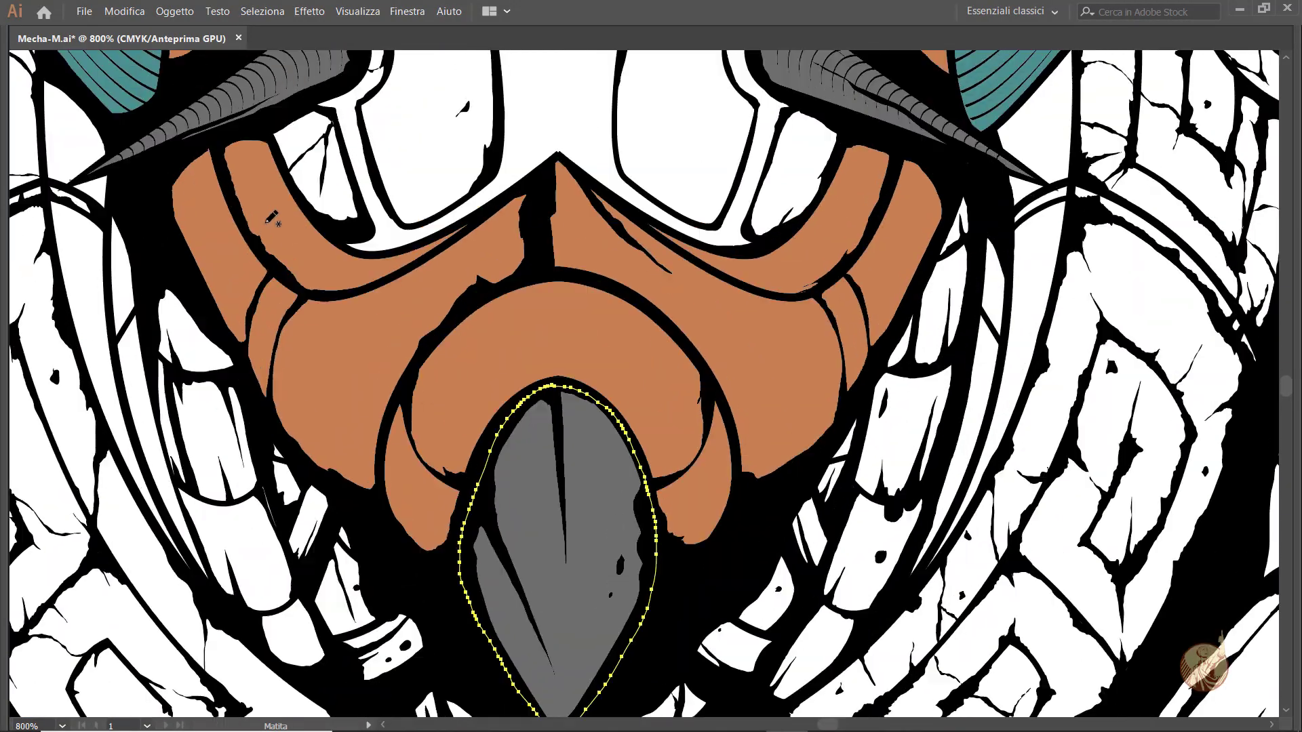
{"action": "left_click_drag", "start_coordinate": [387, 691], "coordinate": [121, 188]}
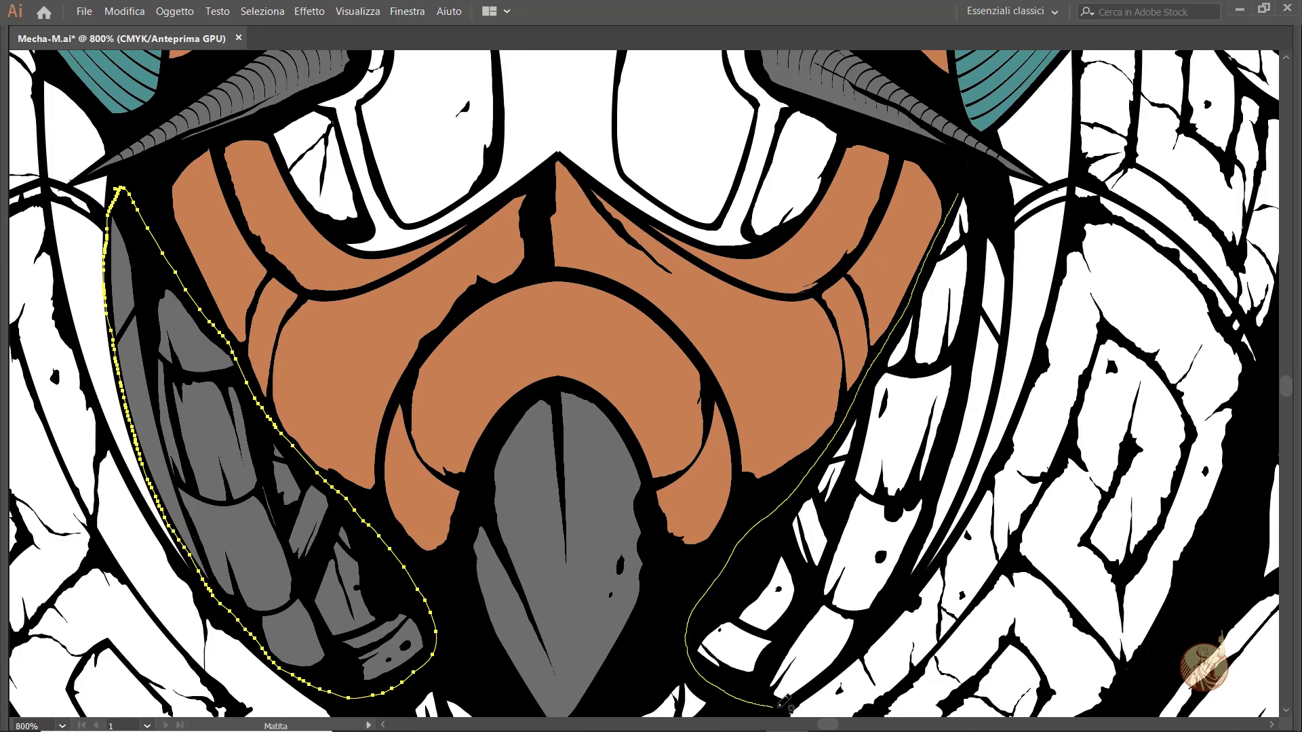
{"action": "left_click_drag", "start_coordinate": [985, 447], "coordinate": [957, 197]}
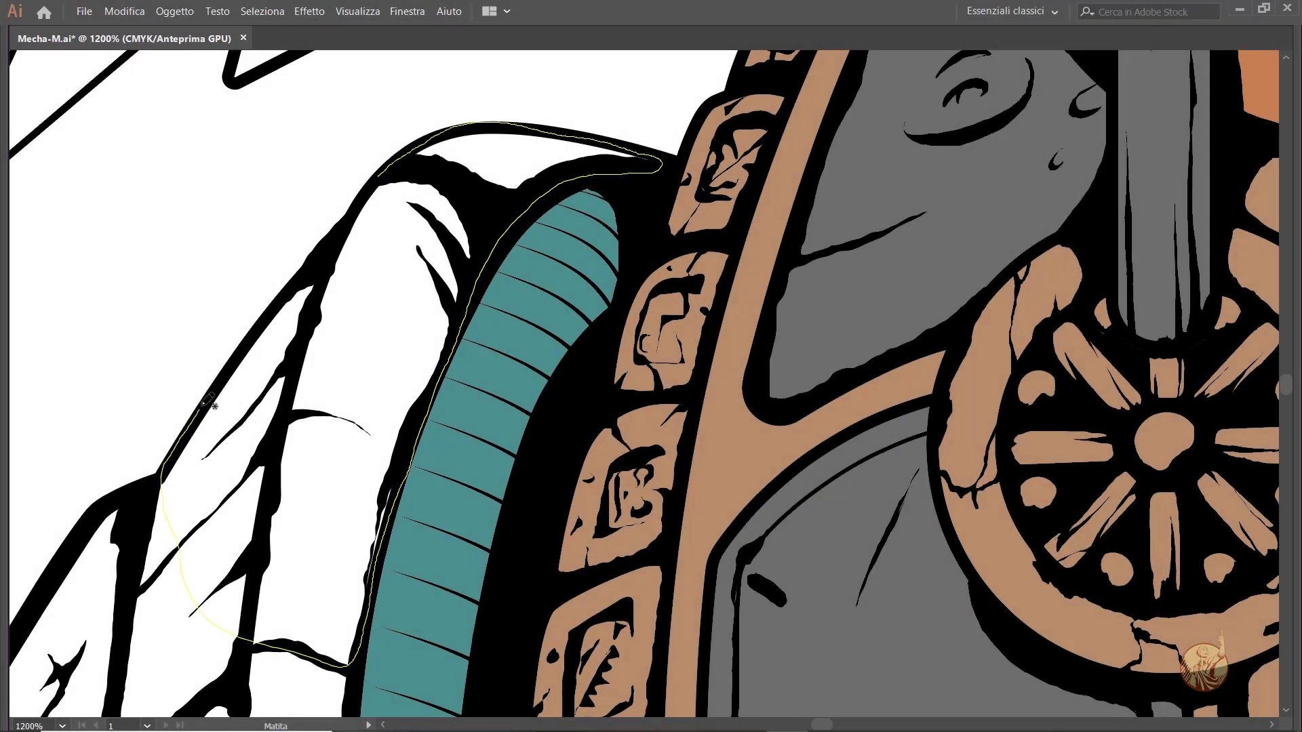
Fill the shoulder and arm armour with tan and begin tracing the next area
{"action": "left_click_drag", "start_coordinate": [206, 400], "coordinate": [203, 407]}
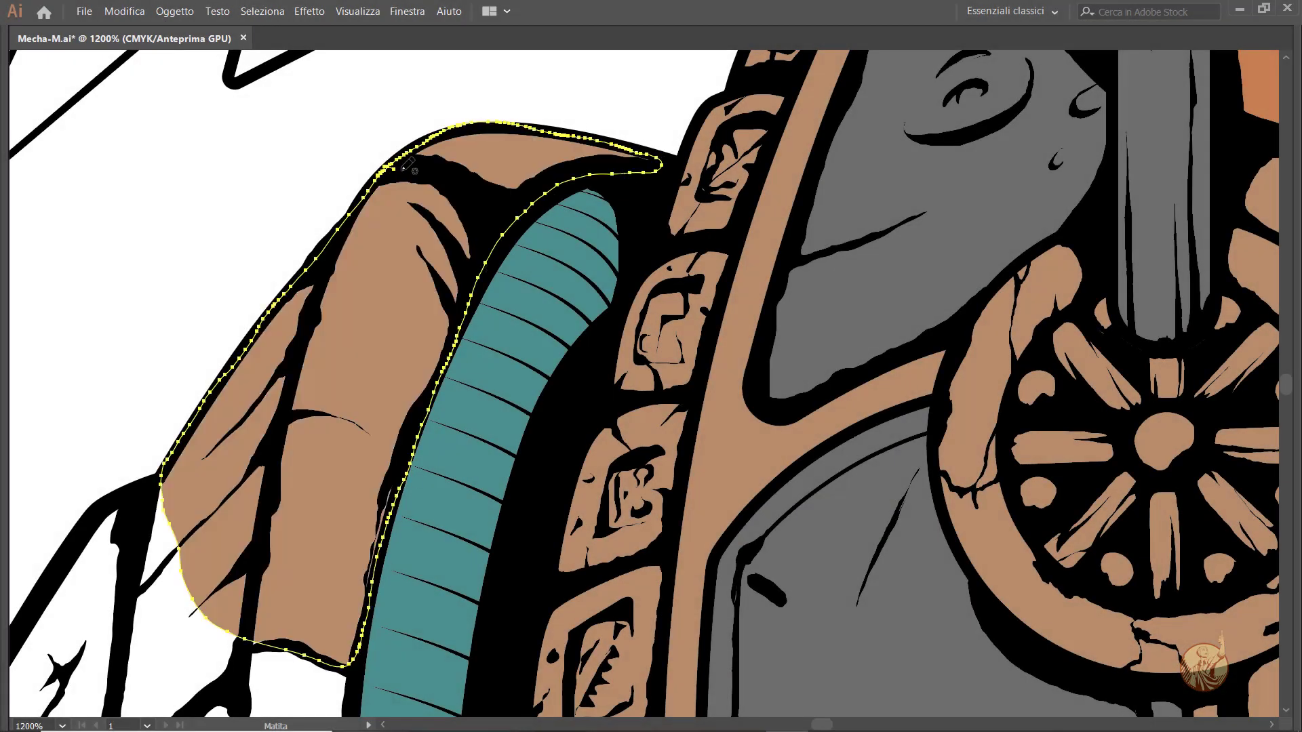
{"action": "left_click_drag", "start_coordinate": [68, 543], "coordinate": [400, 227]}
{"action": "left_click_drag", "start_coordinate": [675, 510], "coordinate": [678, 350]}
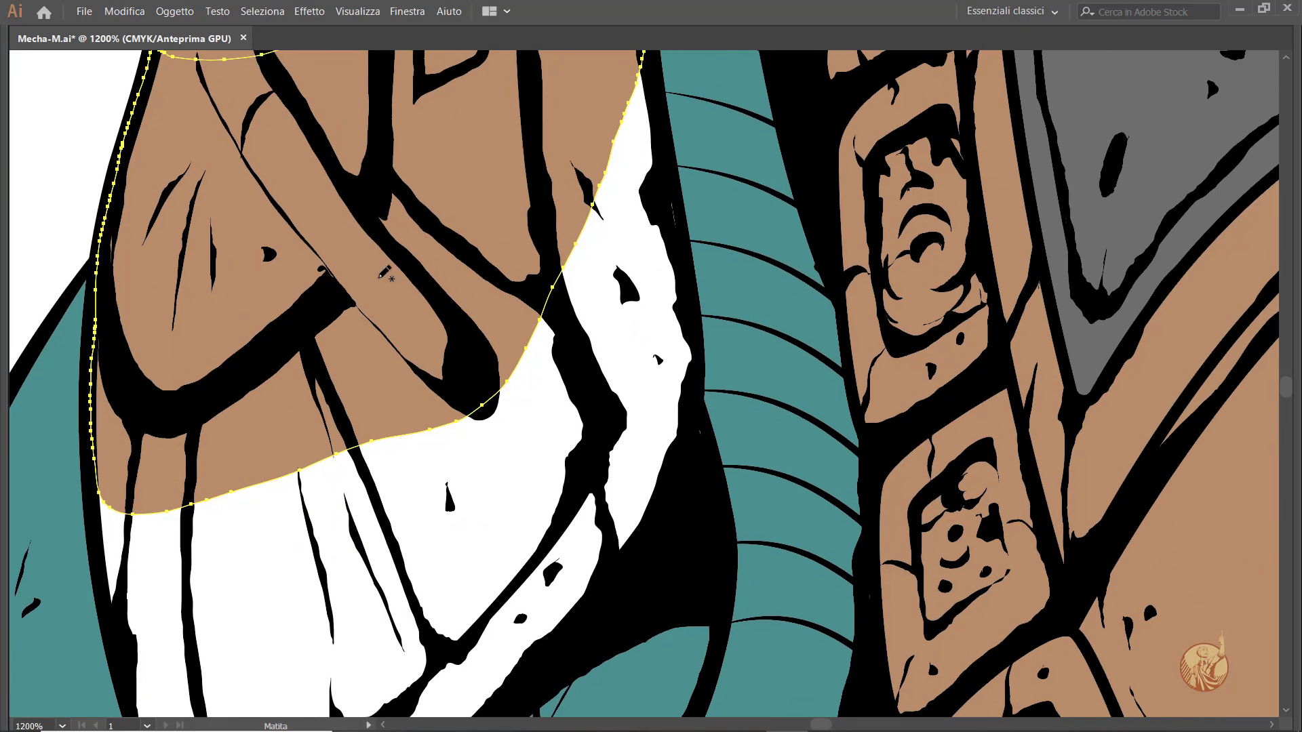
{"action": "scroll", "coordinate": [384, 272], "scroll_direction": "down", "scroll_amount": 2}
{"action": "left_click_drag", "start_coordinate": [93, 360], "coordinate": [146, 670]}
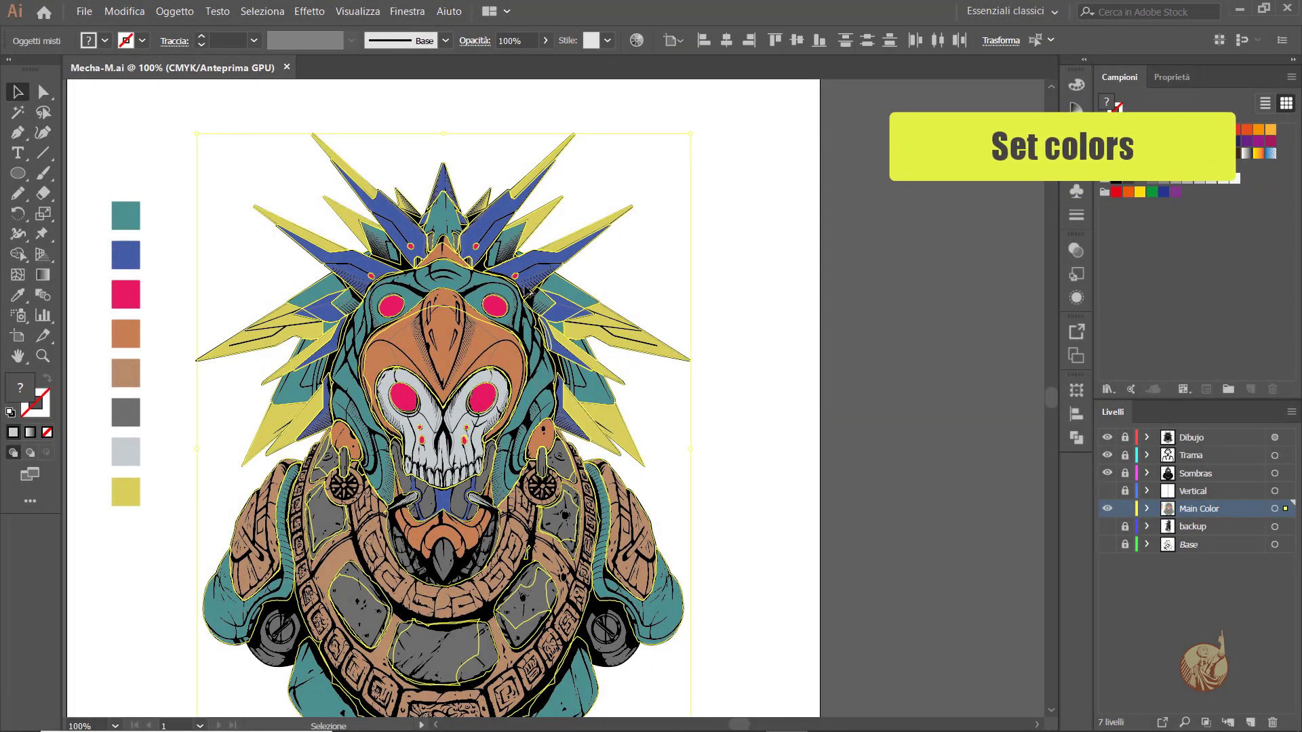
In Recolor Artwork, adjust the yellow on the colour wheel, then start a shadow beside the beak
{"action": "key", "text": "ctrl+plus"}
{"action": "left_click", "coordinate": [174, 12]}
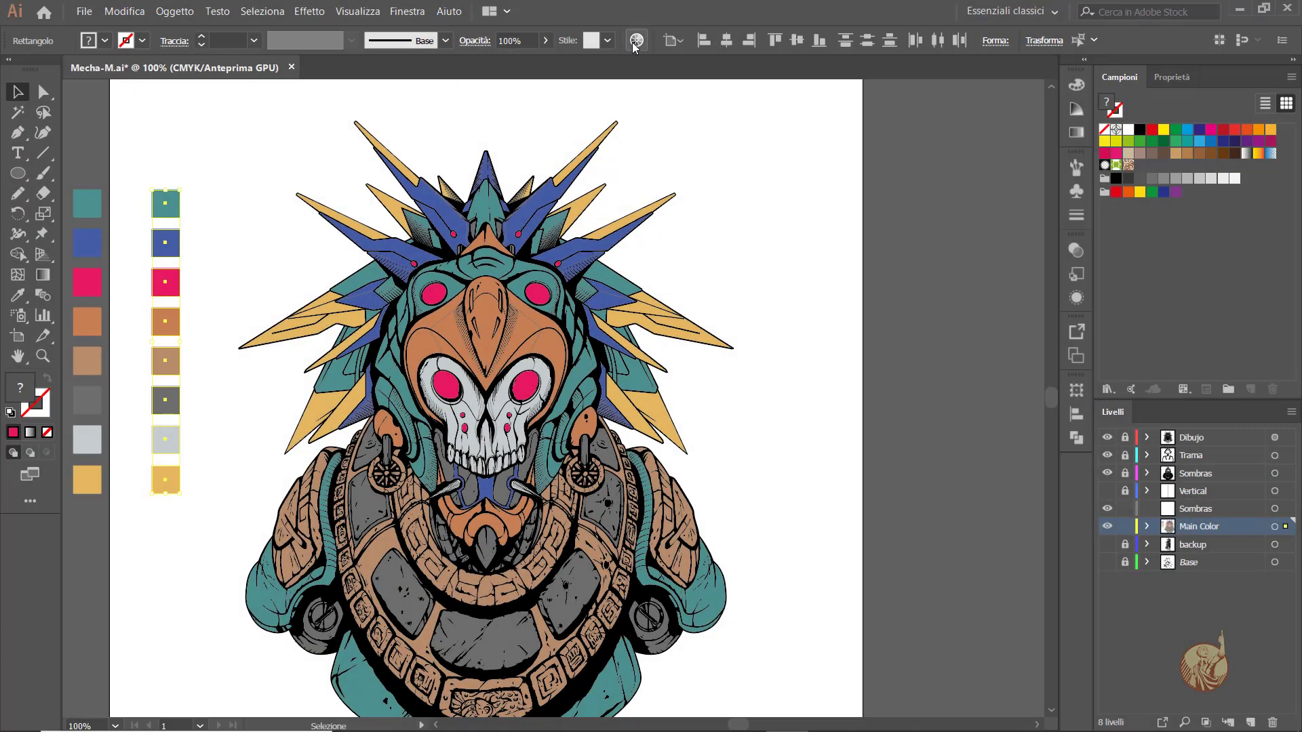
{"action": "left_click", "coordinate": [635, 41]}
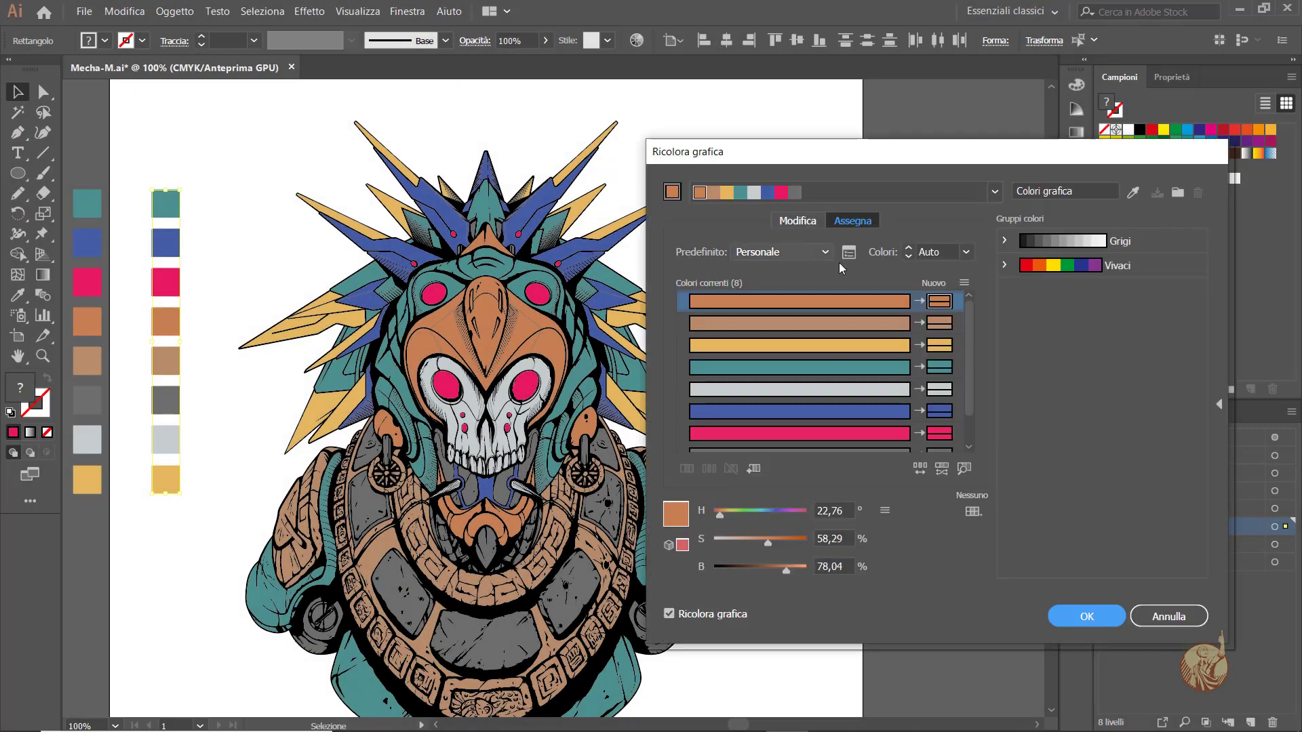
{"action": "left_click", "coordinate": [807, 224]}
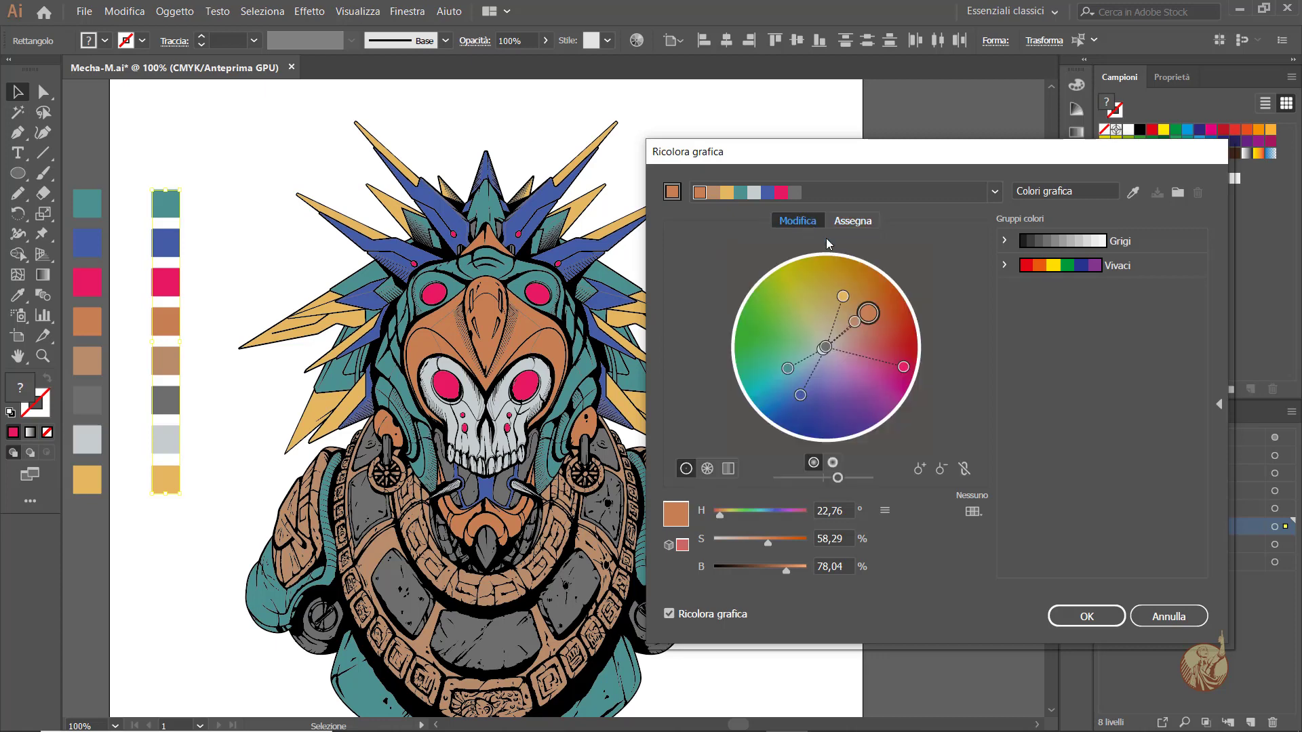
{"action": "left_click", "coordinate": [843, 295]}
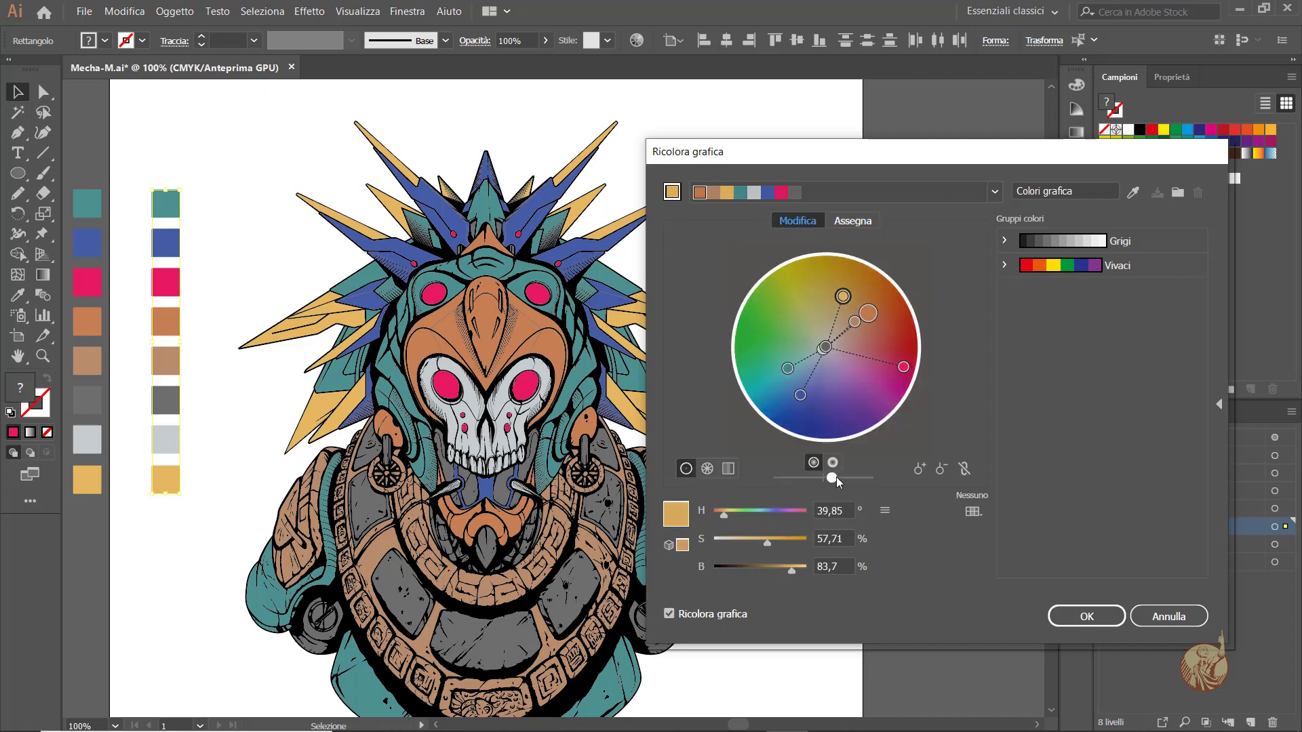
{"action": "left_click_drag", "start_coordinate": [838, 478], "coordinate": [824, 478]}
{"action": "left_click", "coordinate": [832, 463]}
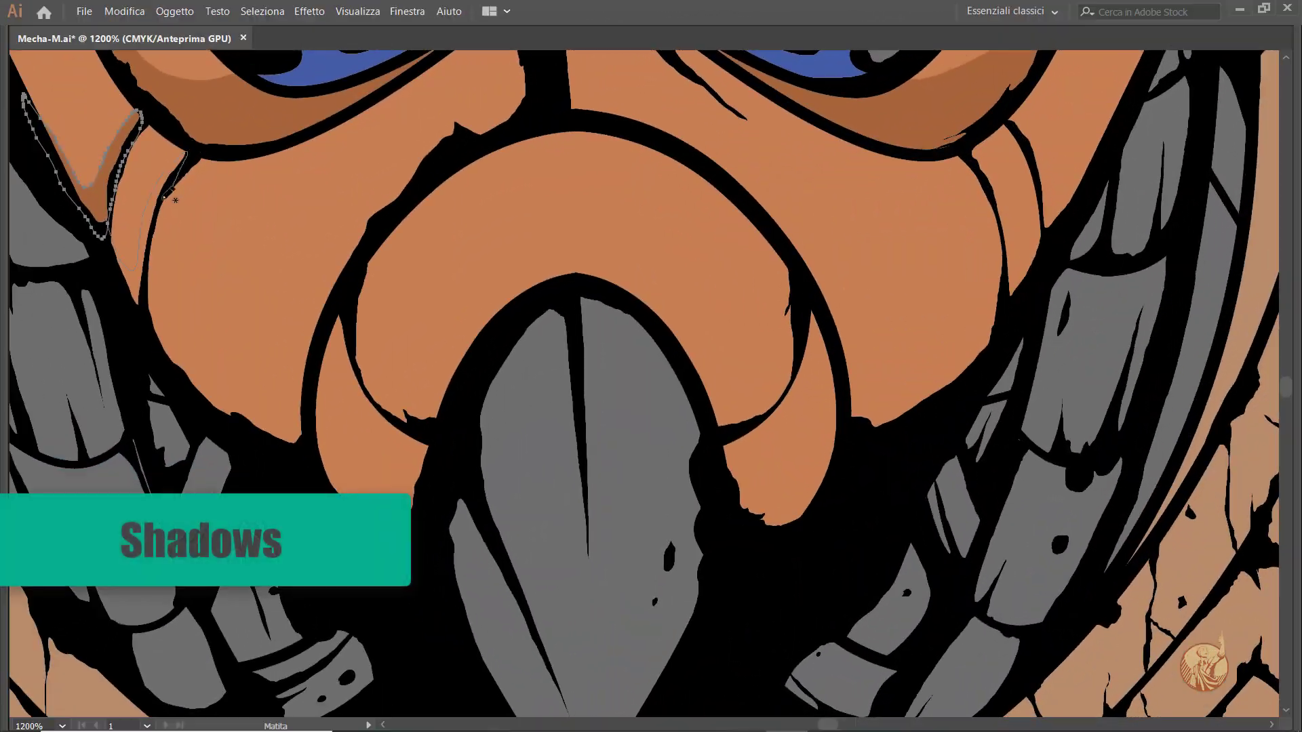
{"action": "left_click_drag", "start_coordinate": [166, 194], "coordinate": [184, 155]}
{"action": "scroll", "coordinate": [181, 169], "scroll_direction": "down", "scroll_amount": 1}
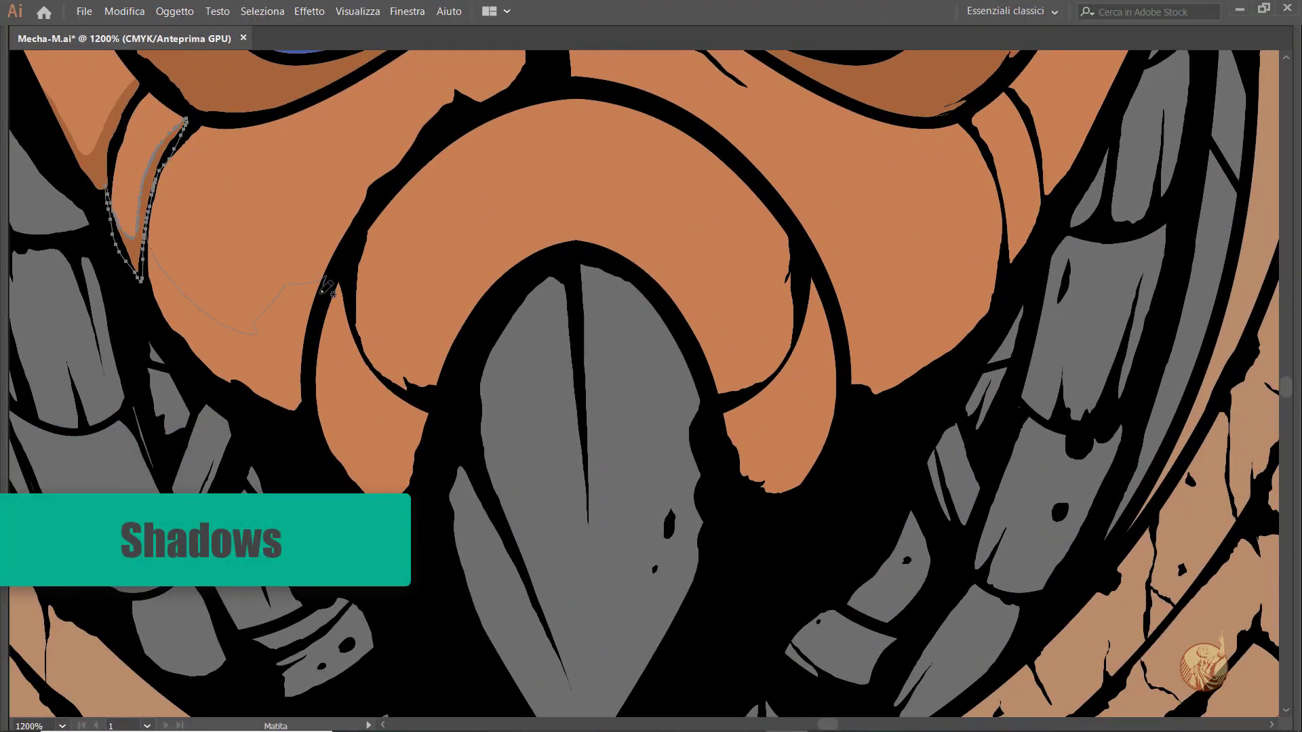
Draw darker closed shadow shapes over the beak and upper face
{"action": "left_click_drag", "start_coordinate": [324, 286], "coordinate": [326, 278]}
{"action": "scroll", "coordinate": [444, 217], "scroll_direction": "down", "scroll_amount": 2}
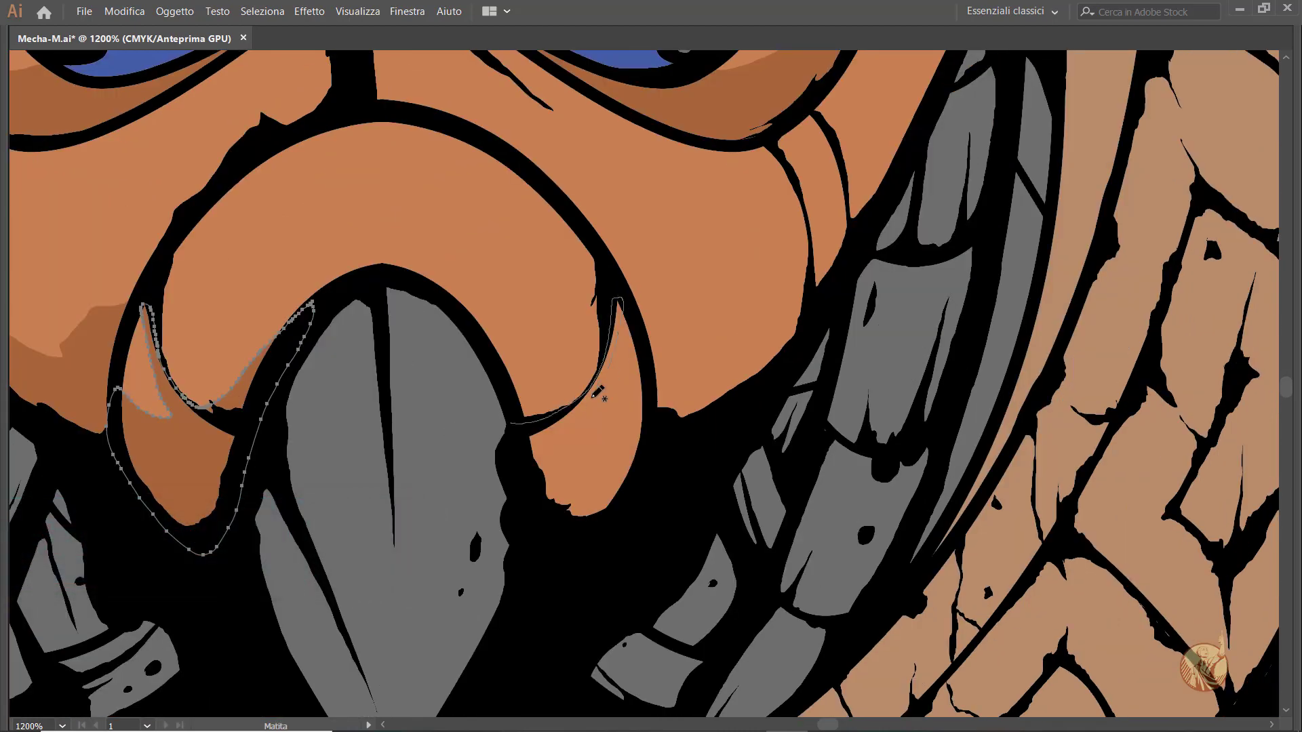
{"action": "mouse_move", "coordinate": [618, 299]}
{"action": "left_mouse_down"}
{"action": "mouse_move", "coordinate": [531, 425]}
{"action": "mouse_move", "coordinate": [353, 518]}
{"action": "left_mouse_up"}
{"action": "left_click_drag", "start_coordinate": [427, 346], "coordinate": [555, 352]}
{"action": "left_click_drag", "start_coordinate": [475, 463], "coordinate": [428, 347]}
{"action": "mouse_move", "coordinate": [592, 234]}
{"action": "left_mouse_down"}
{"action": "mouse_move", "coordinate": [627, 287]}
{"action": "mouse_move", "coordinate": [625, 245]}
{"action": "left_mouse_up"}
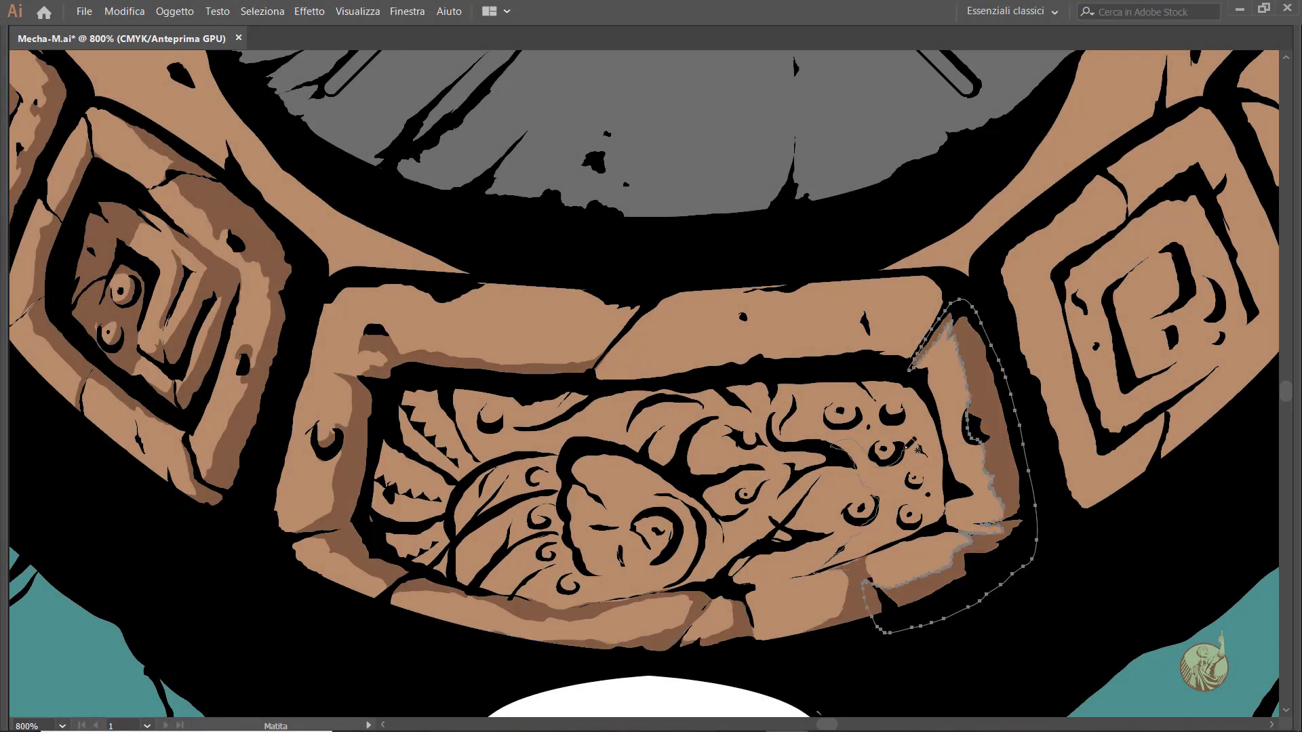
Shade the stone panel's right rim, lower edge and lower part with dark shapes
{"action": "left_click_drag", "start_coordinate": [909, 387], "coordinate": [917, 398]}
{"action": "left_click_drag", "start_coordinate": [911, 327], "coordinate": [647, 314]}
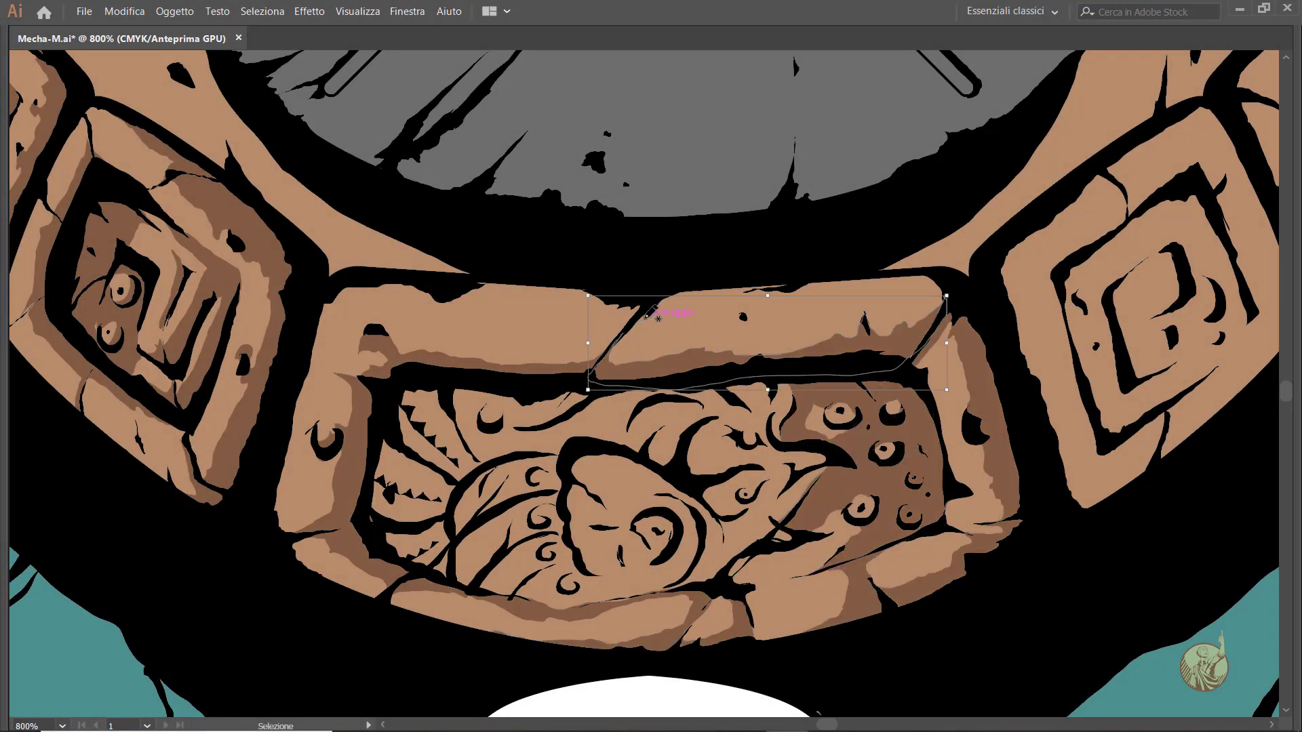
{"action": "left_click_drag", "start_coordinate": [490, 398], "coordinate": [542, 382]}
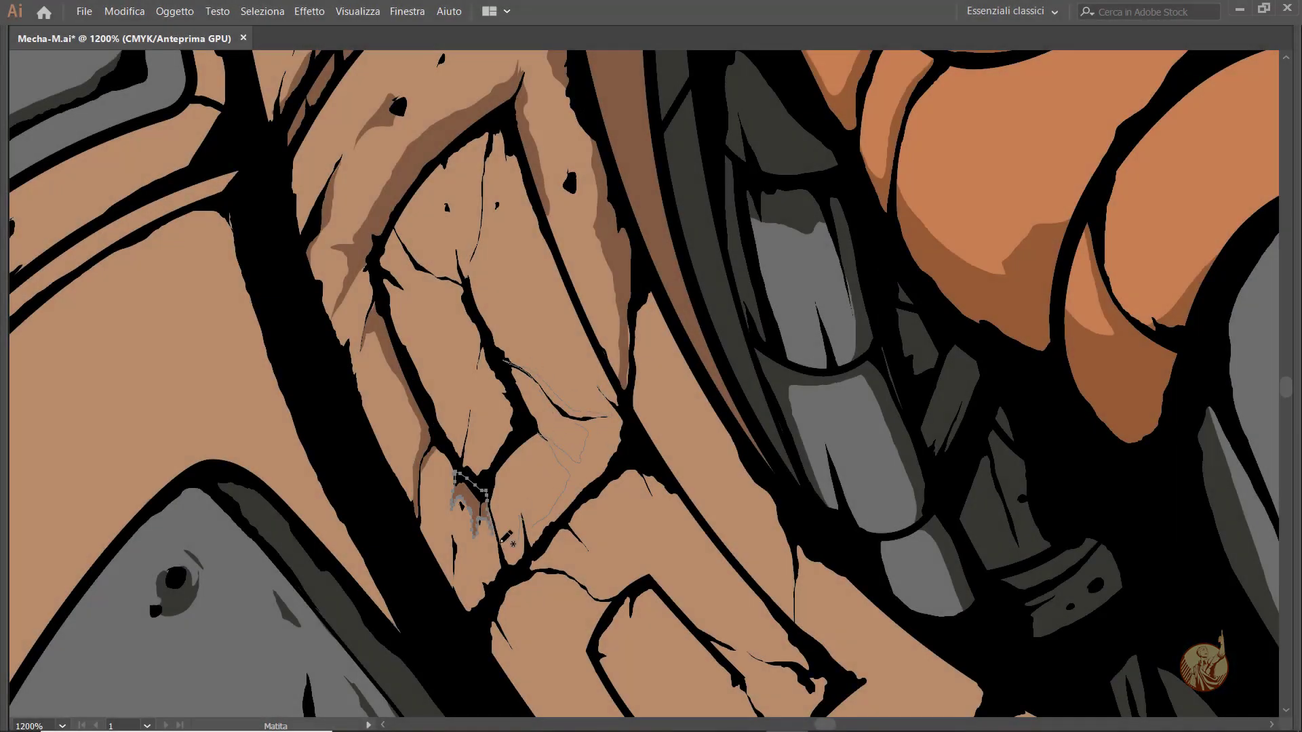
{"action": "left_click_drag", "start_coordinate": [505, 538], "coordinate": [614, 368]}
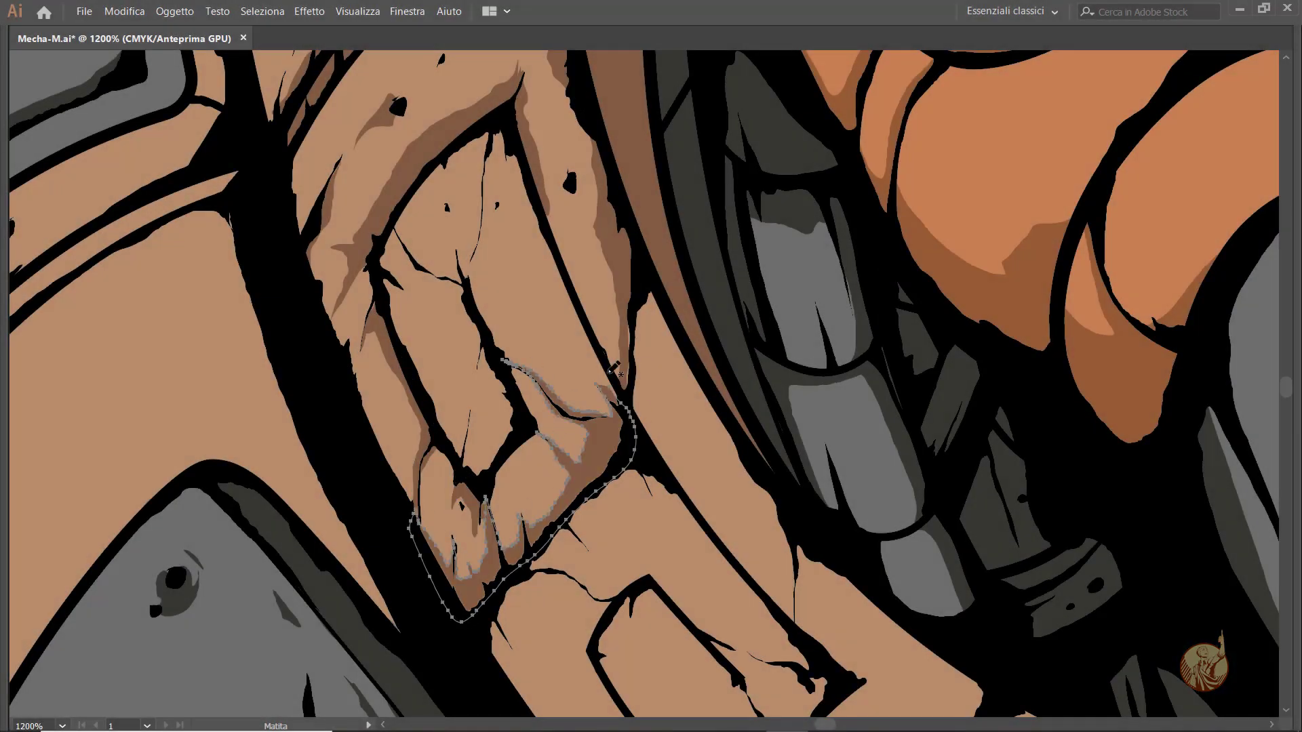
{"action": "left_click_drag", "start_coordinate": [485, 184], "coordinate": [420, 257]}
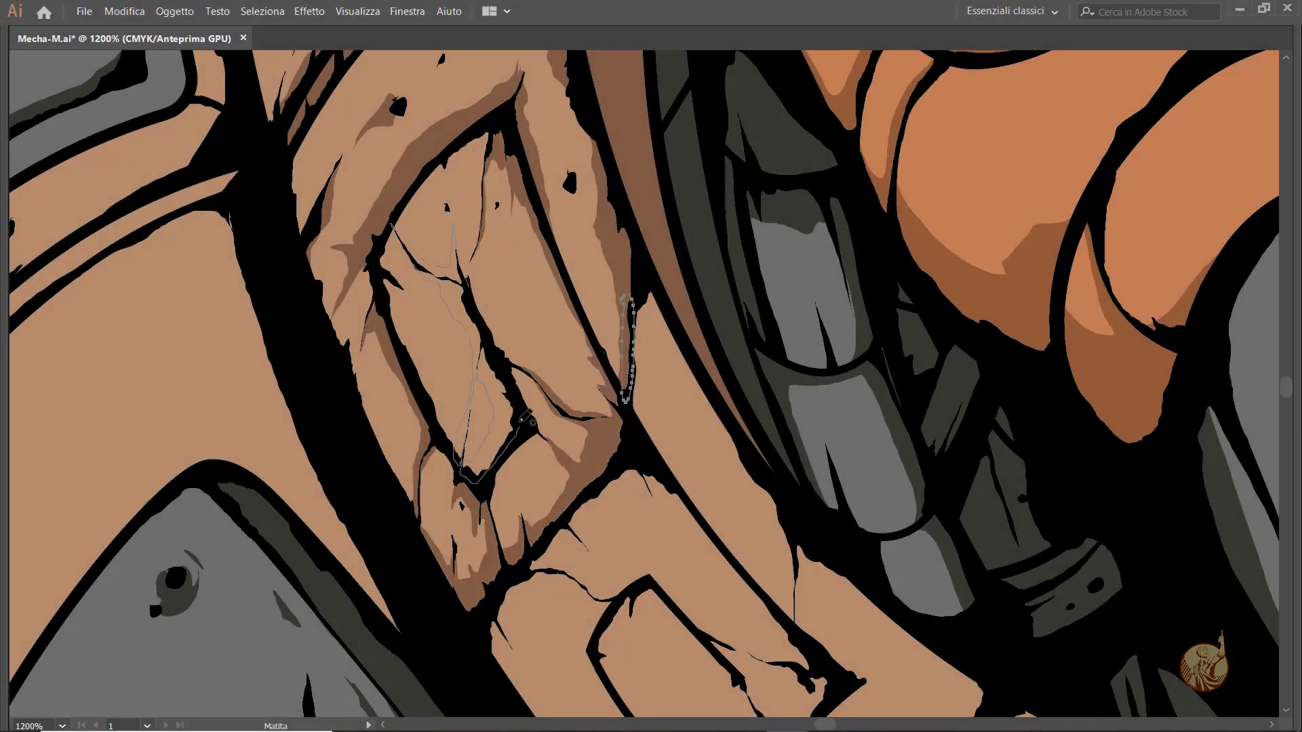
{"action": "left_click_drag", "start_coordinate": [526, 417], "coordinate": [524, 419]}
Add a shadow shape around the inner rectangular armour panel
{"action": "scroll", "coordinate": [396, 306], "scroll_direction": "down", "scroll_amount": 5}
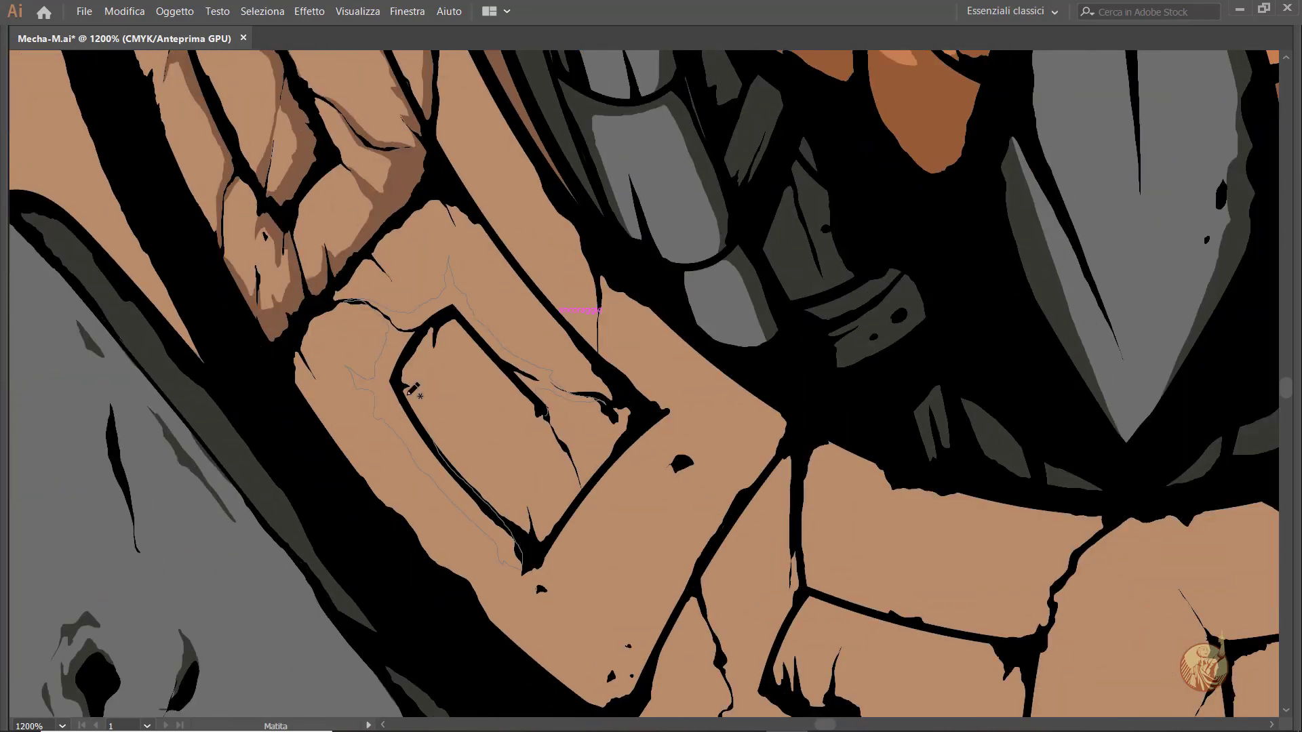
{"action": "left_click_drag", "start_coordinate": [411, 411], "coordinate": [600, 392]}
{"action": "left_click_drag", "start_coordinate": [441, 191], "coordinate": [442, 195]}
{"action": "scroll", "coordinate": [441, 195], "scroll_direction": "down", "scroll_amount": 3}
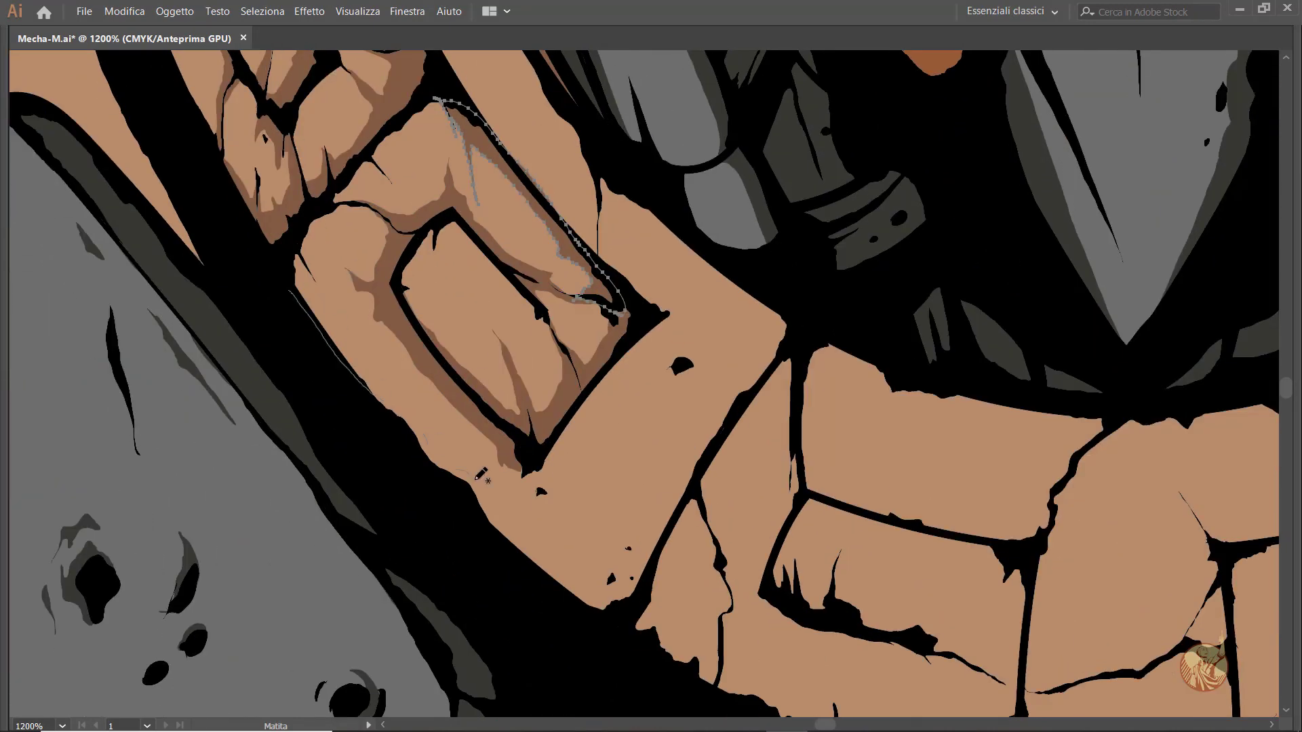
{"action": "scroll", "coordinate": [676, 233], "scroll_direction": "up", "scroll_amount": 2}
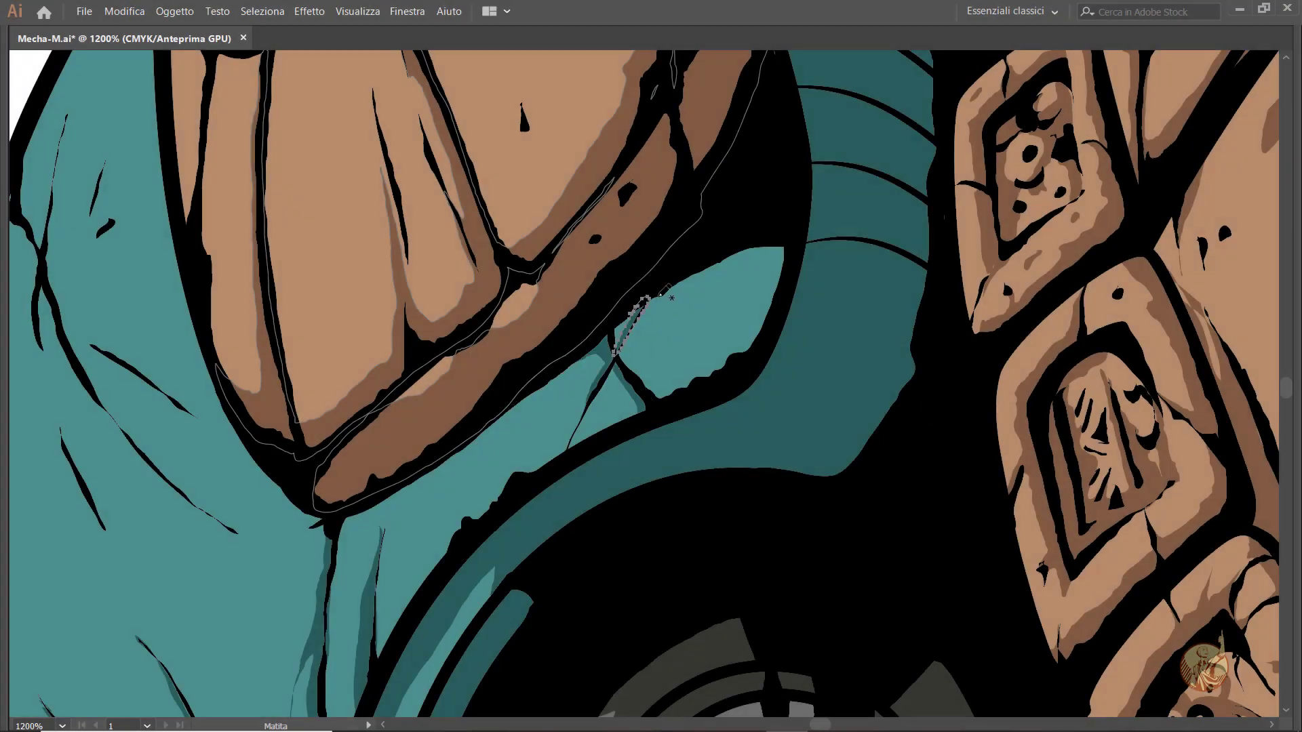
Draw dark teal shadows on the cloth near the shoulder and its bottom tip
{"action": "left_click_drag", "start_coordinate": [375, 437], "coordinate": [643, 630]}
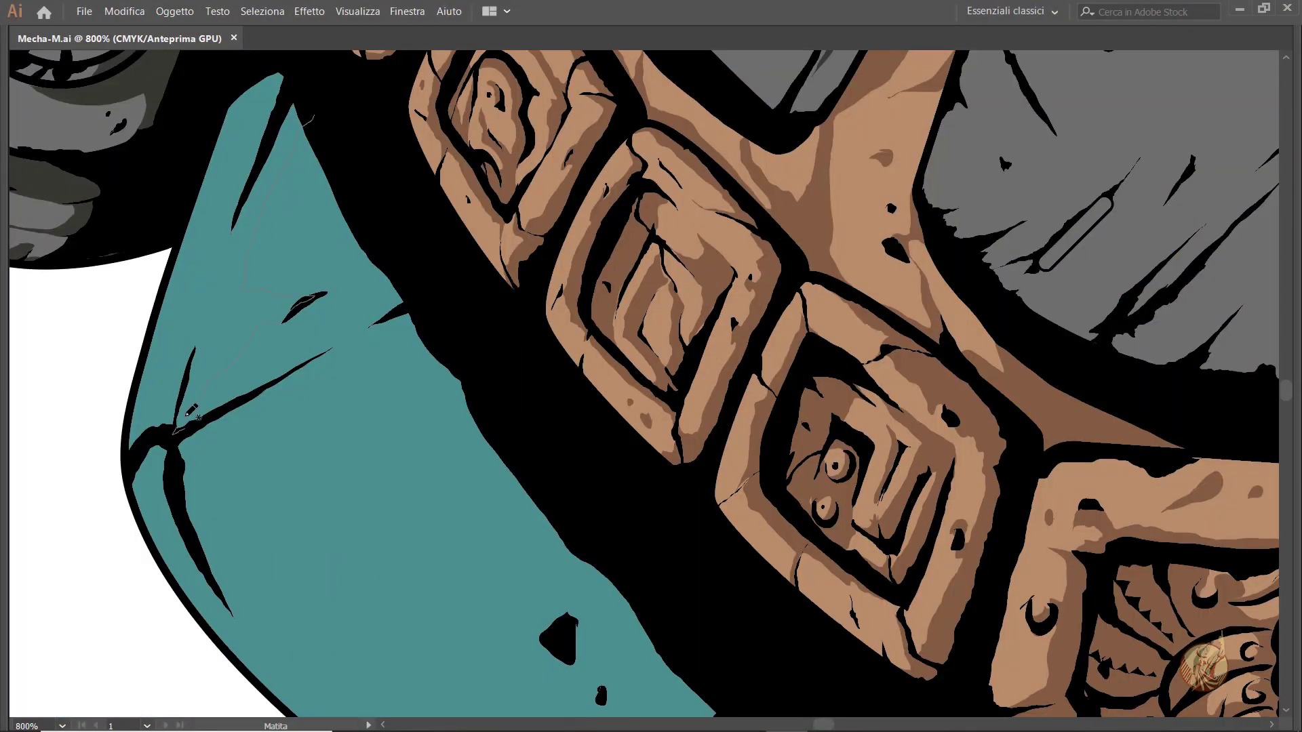
{"action": "left_click_drag", "start_coordinate": [191, 410], "coordinate": [203, 260]}
{"action": "scroll", "coordinate": [204, 260], "scroll_direction": "down", "scroll_amount": 2}
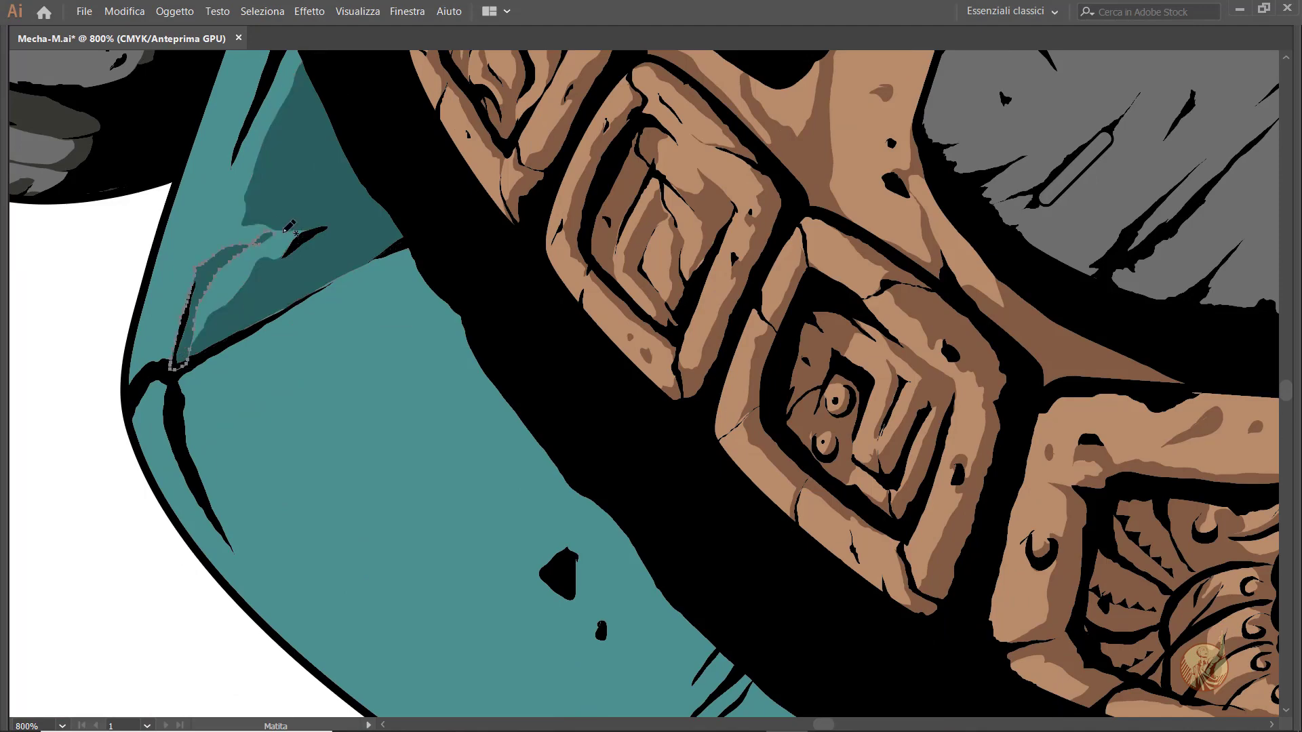
{"action": "scroll", "coordinate": [297, 334], "scroll_direction": "down", "scroll_amount": 5}
{"action": "scroll", "coordinate": [297, 334], "scroll_direction": "right", "scroll_amount": 2}
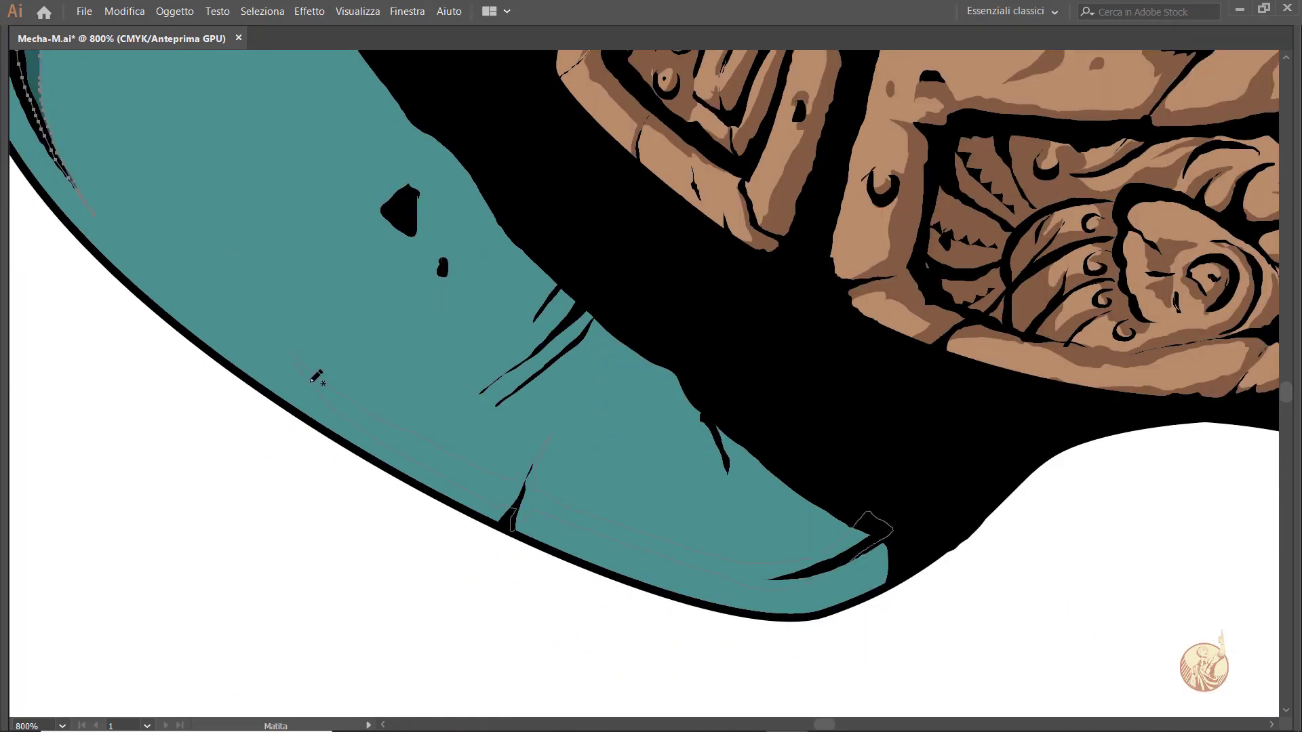
{"action": "left_click_drag", "start_coordinate": [702, 552], "coordinate": [699, 554]}
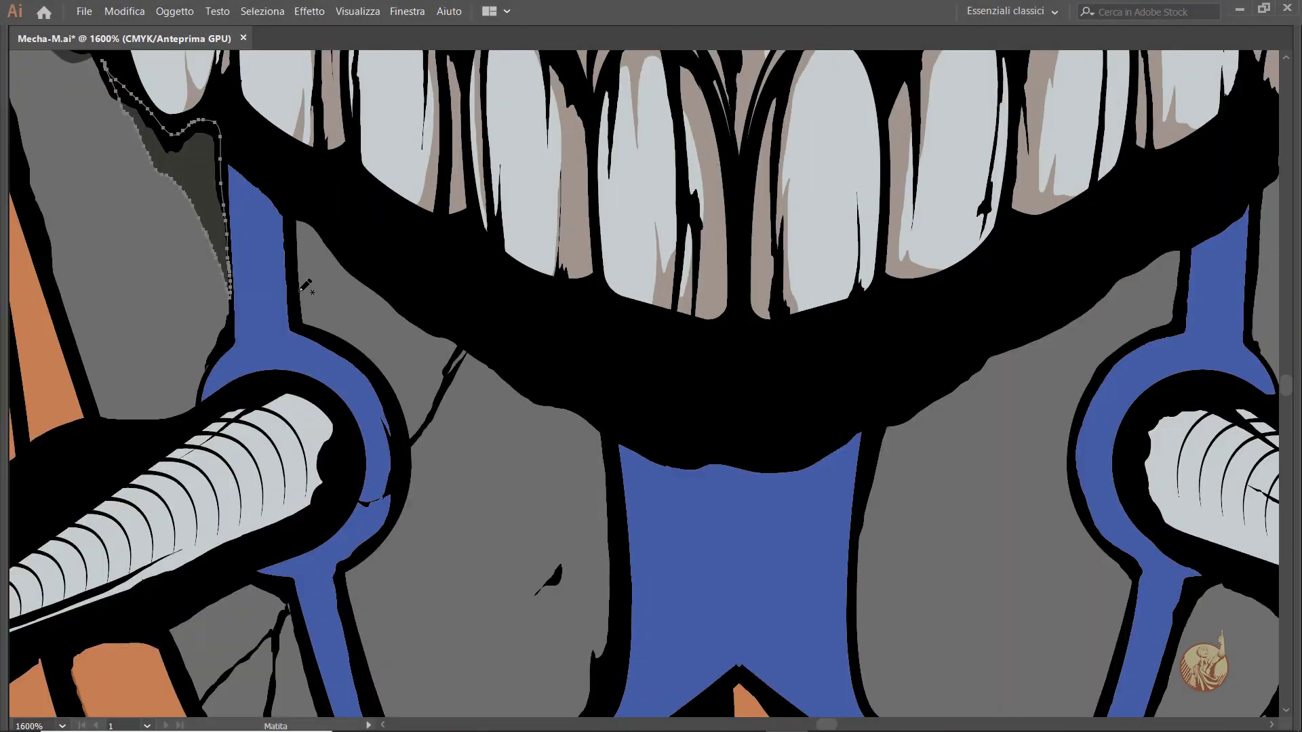
Add thin shadows along the grey jaw plates beside the jaw
{"action": "scroll", "coordinate": [305, 285], "scroll_direction": "down", "scroll_amount": 2}
{"action": "left_click_drag", "start_coordinate": [296, 219], "coordinate": [474, 293]}
{"action": "scroll", "coordinate": [624, 485], "scroll_direction": "down", "scroll_amount": 5}
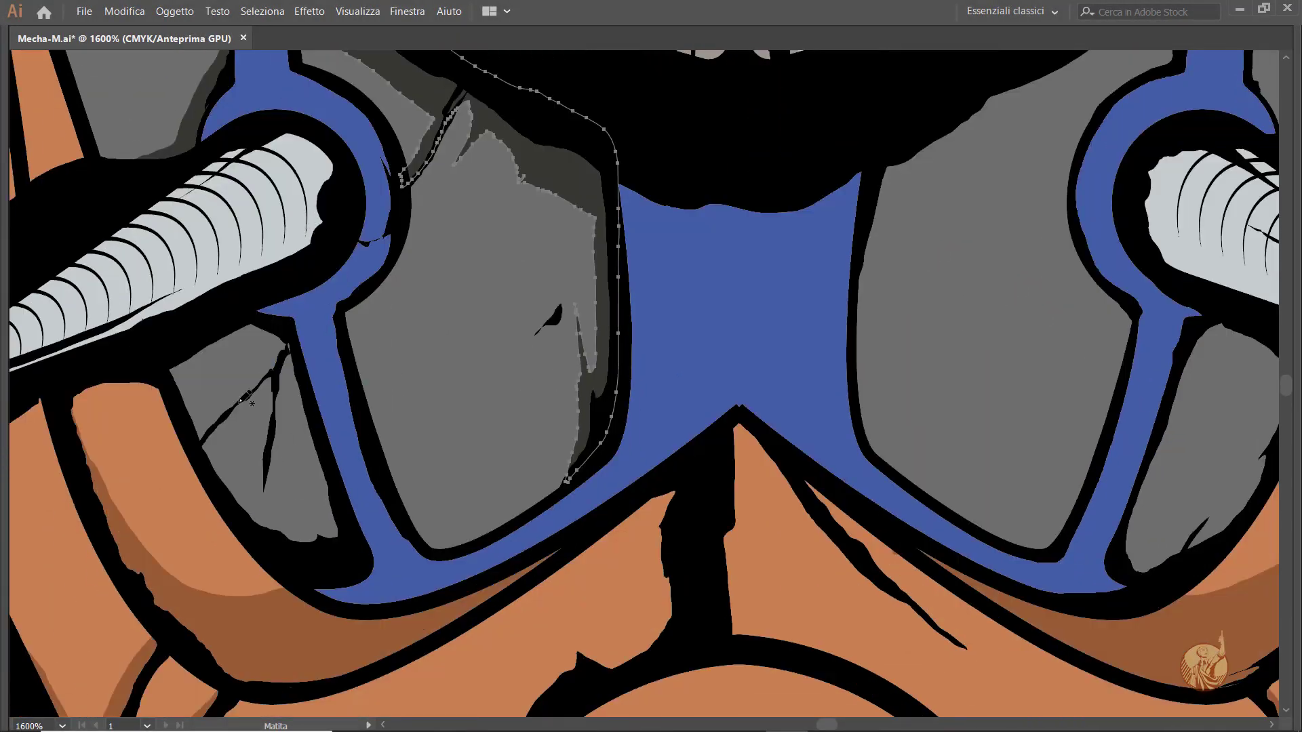
{"action": "left_click_drag", "start_coordinate": [306, 489], "coordinate": [248, 394]}
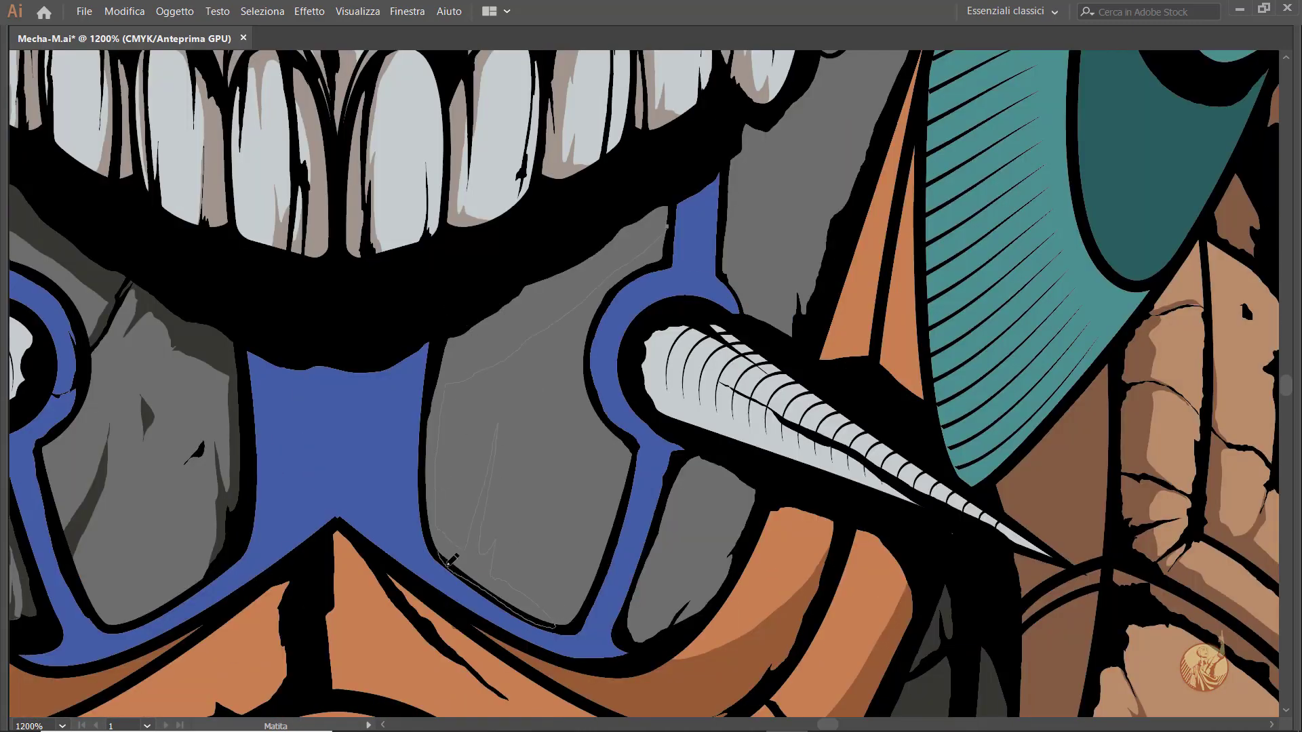
{"action": "left_click_drag", "start_coordinate": [448, 560], "coordinate": [449, 564]}
{"action": "left_click_drag", "start_coordinate": [545, 309], "coordinate": [570, 488]}
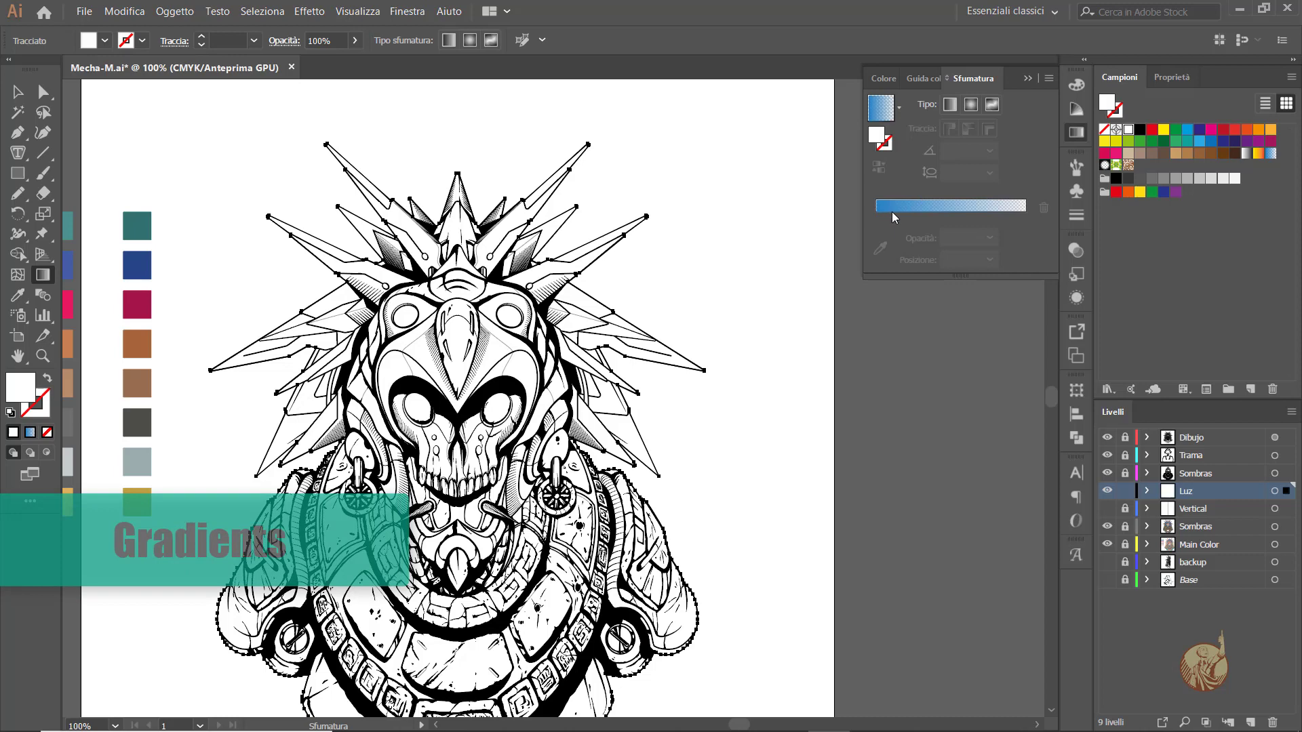
Fill the body overlay with a pink-to-blue gradient running left to right
{"action": "left_click", "coordinate": [898, 109]}
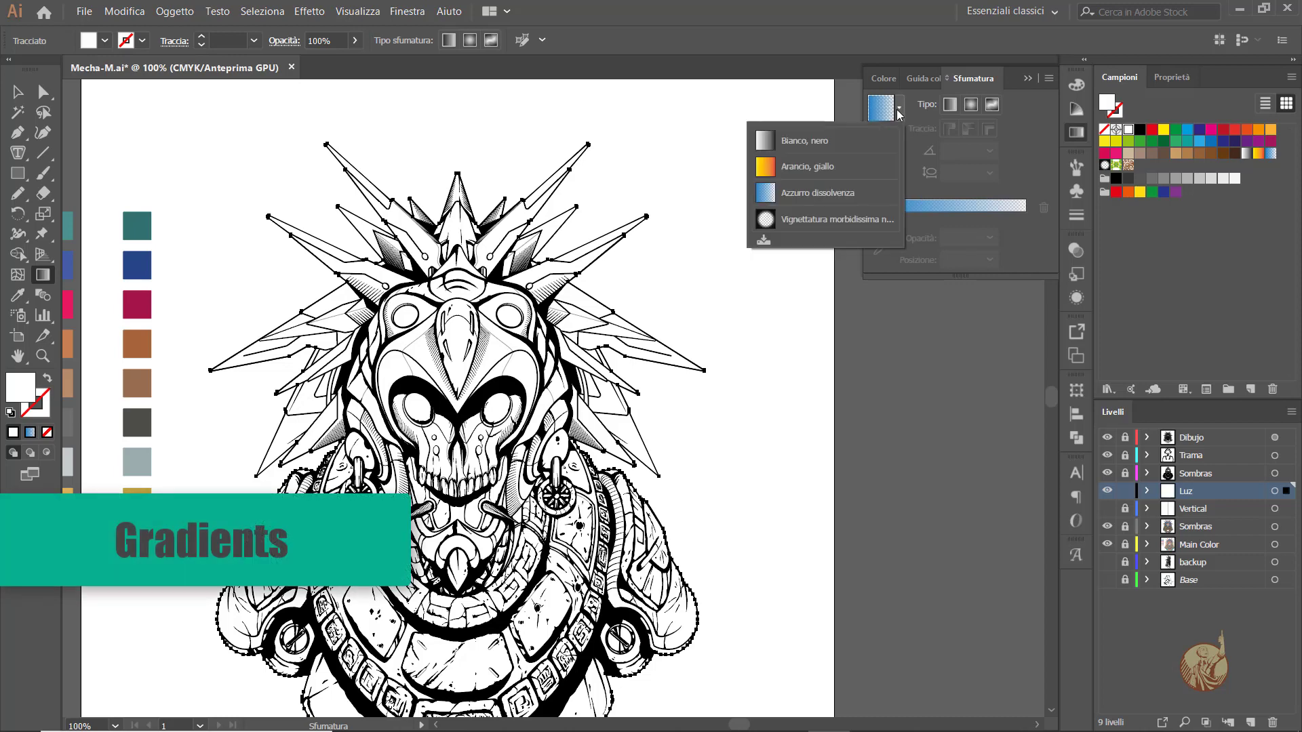
{"action": "left_click", "coordinate": [804, 141]}
{"action": "double_click", "coordinate": [877, 217]}
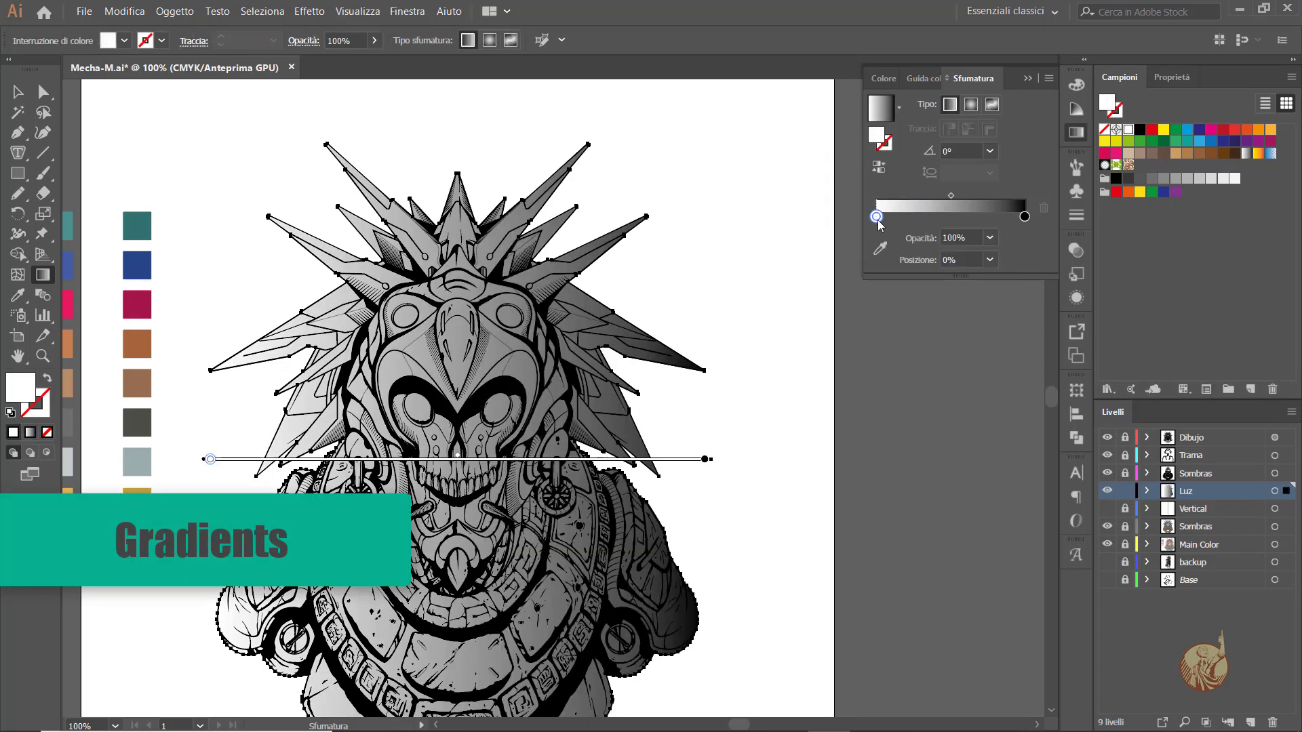
{"action": "left_click", "coordinate": [867, 269]}
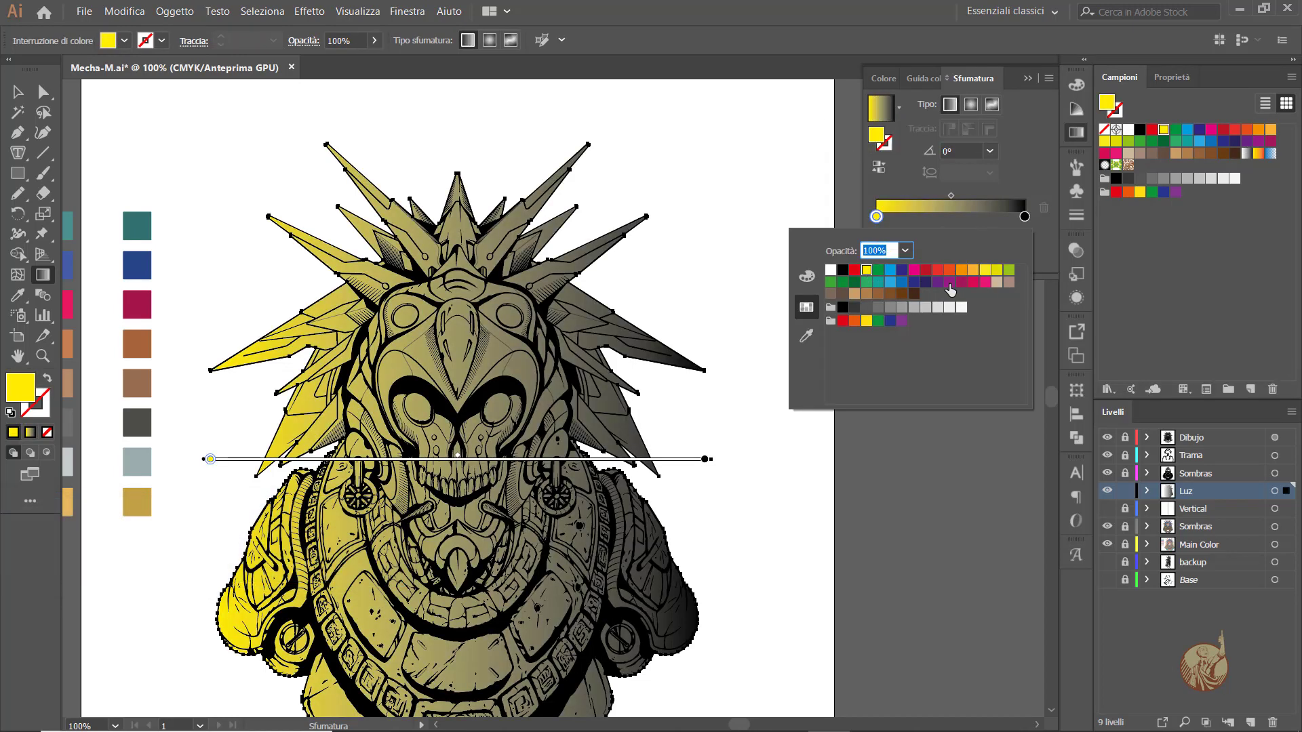
{"action": "left_click", "coordinate": [950, 282]}
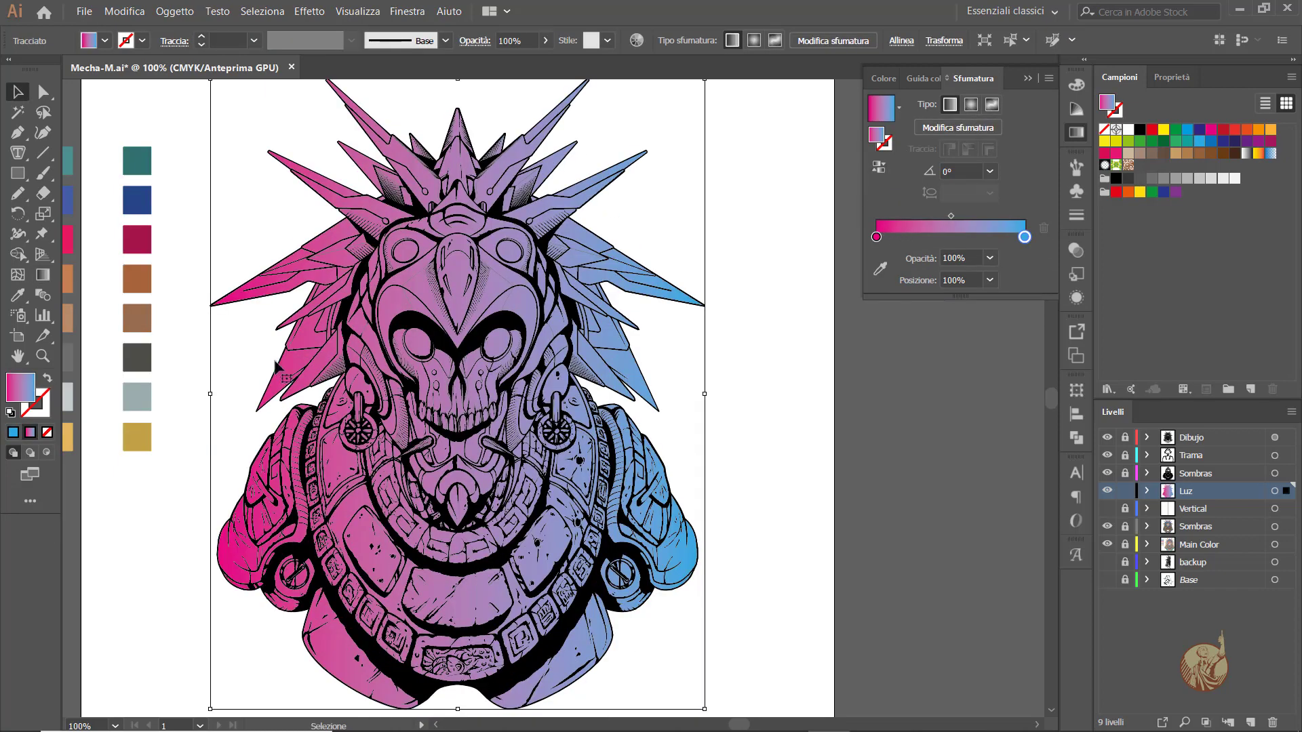
{"action": "key", "text": "g"}
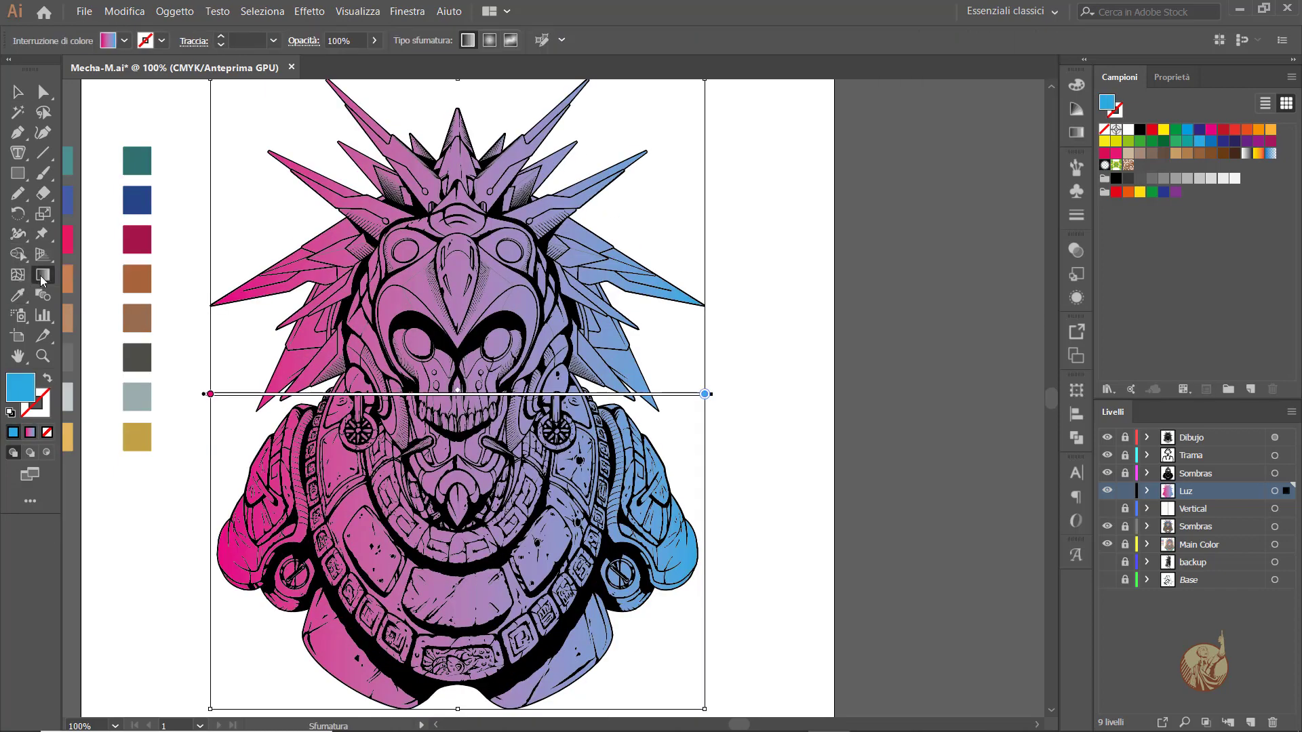
{"action": "left_click_drag", "start_coordinate": [207, 459], "coordinate": [632, 436]}
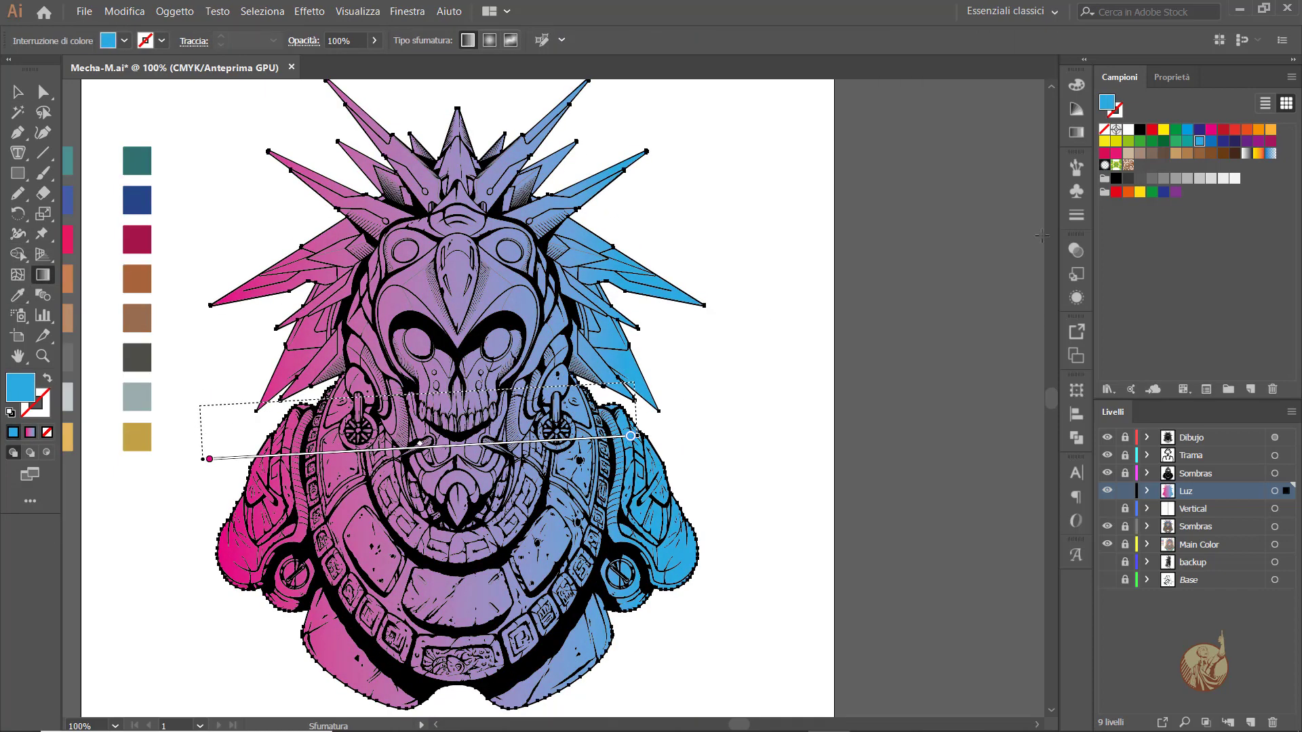
{"action": "key", "text": "v"}
Set the body overlay to Multiply blend mode at about 84% opacity
{"action": "left_click", "coordinate": [1076, 250]}
{"action": "left_click", "coordinate": [924, 271]}
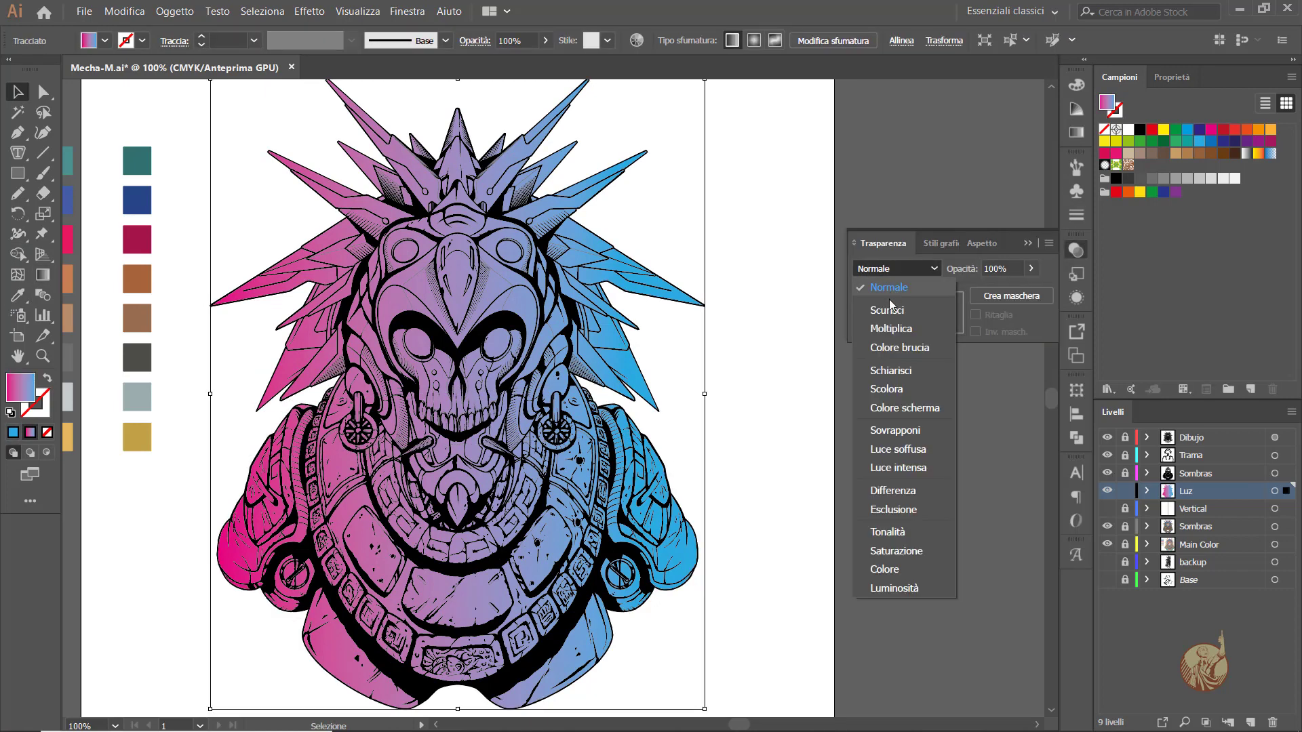
{"action": "left_click", "coordinate": [891, 328]}
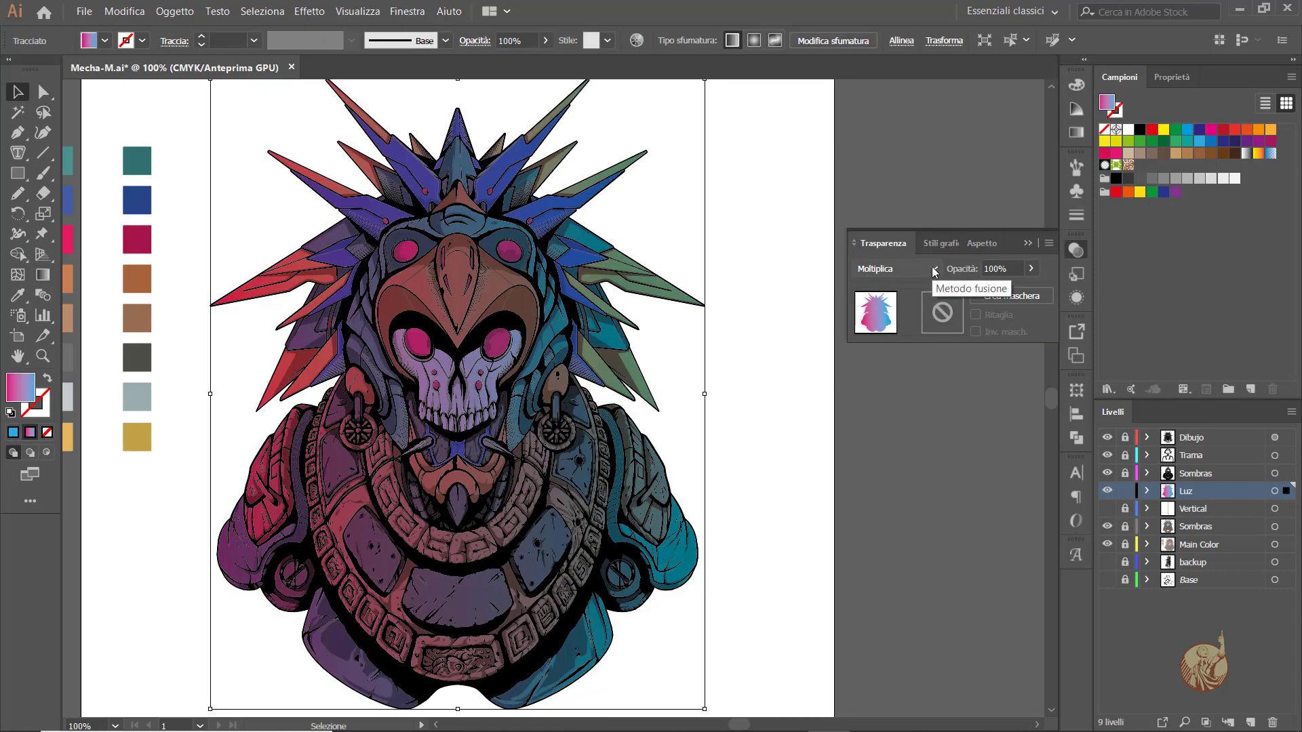
{"action": "left_click", "coordinate": [1031, 268]}
{"action": "left_click_drag", "start_coordinate": [1028, 289], "coordinate": [1013, 293]}
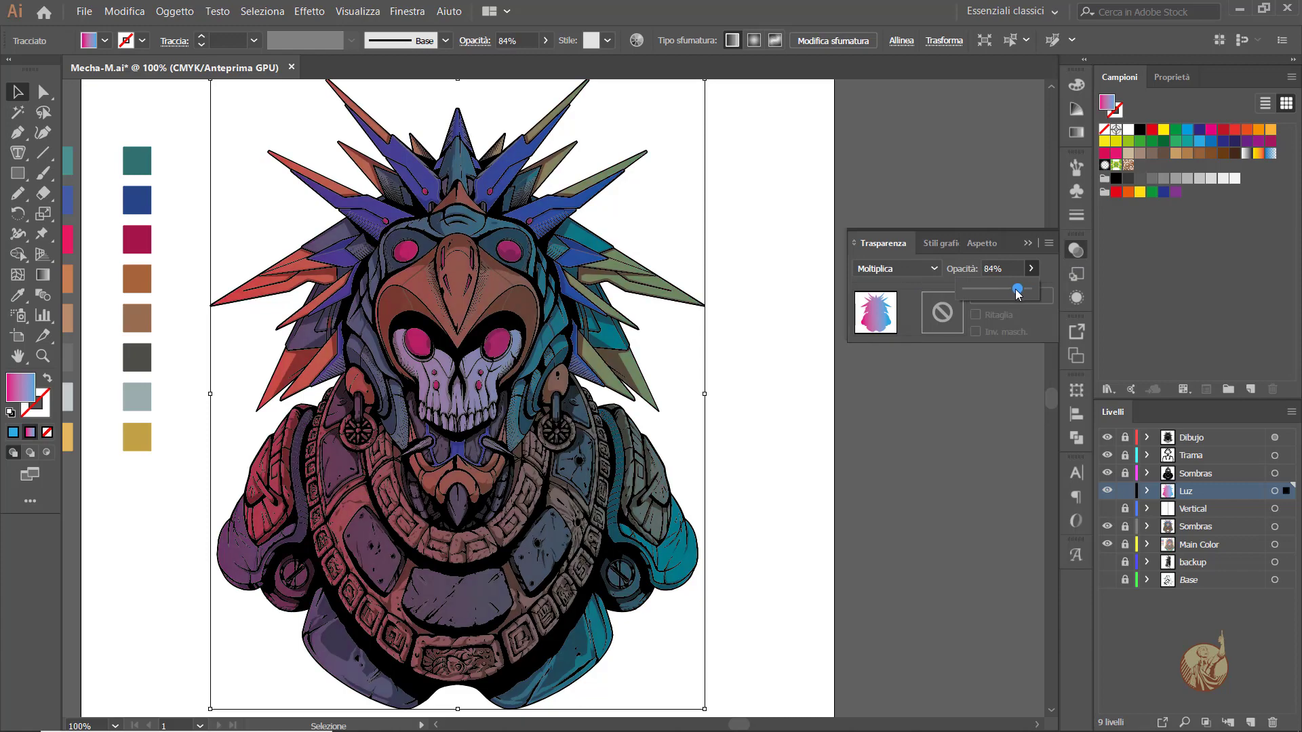
{"action": "scroll", "coordinate": [451, 526], "scroll_direction": "up", "scroll_amount": 3}
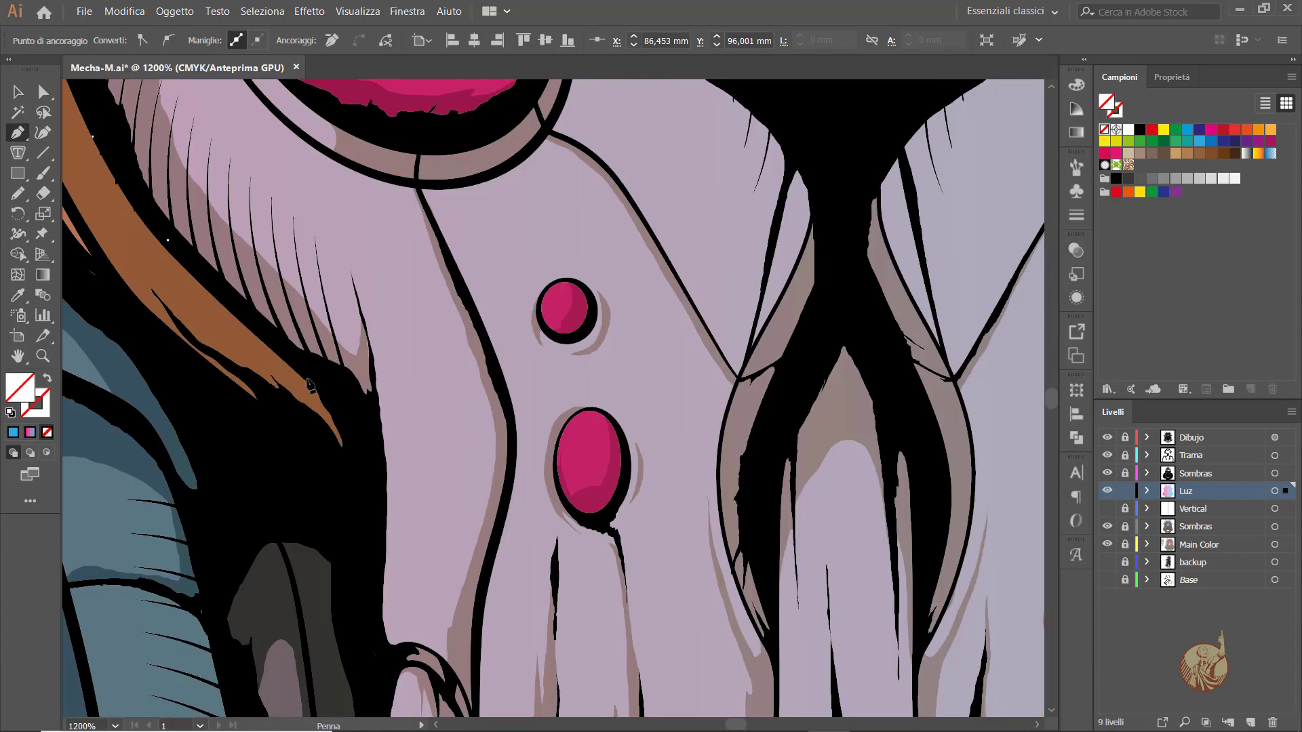
{"action": "scroll", "coordinate": [392, 500], "scroll_direction": "down", "scroll_amount": 3}
{"action": "scroll", "coordinate": [392, 500], "scroll_direction": "right", "scroll_amount": 5}
{"action": "scroll", "coordinate": [391, 500], "scroll_direction": "up", "scroll_amount": 5}
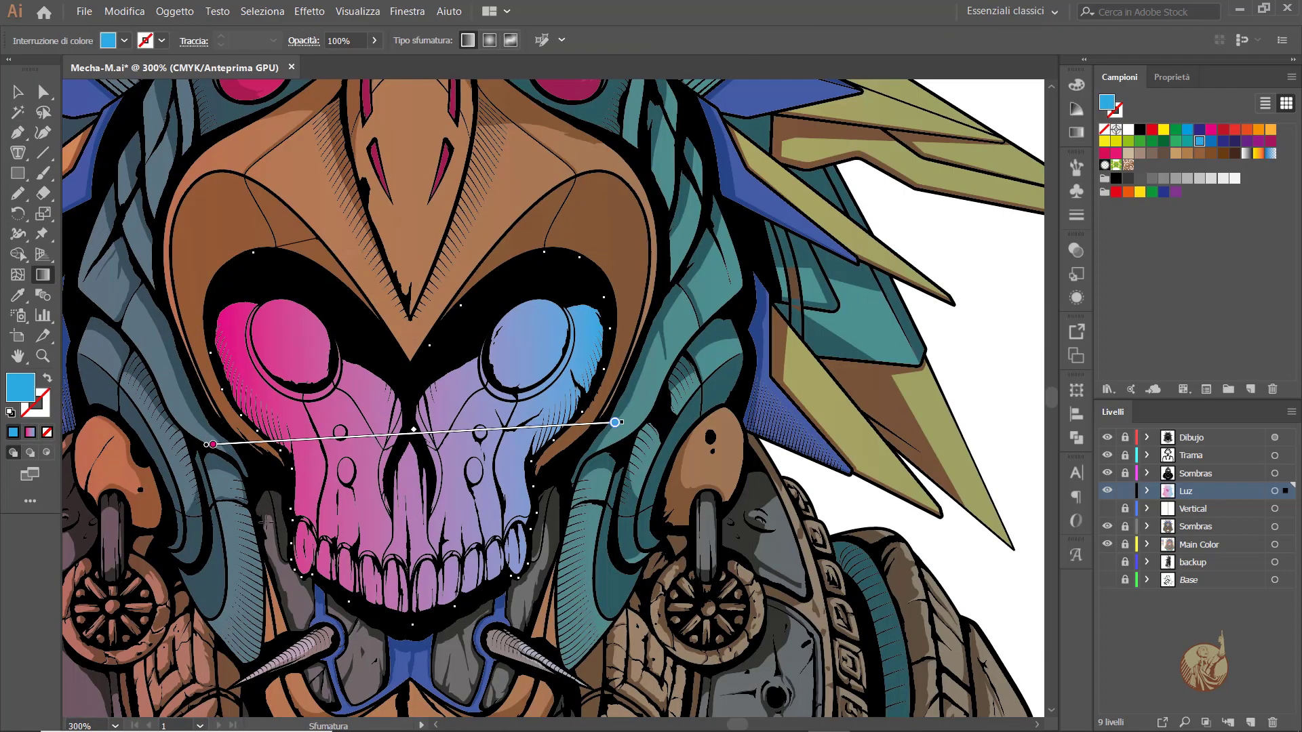
Set the skull's gradient overlay to Multiply with lowered opacity
{"action": "key", "text": "v"}
{"action": "left_click", "coordinate": [1076, 251]}
{"action": "left_click", "coordinate": [895, 269]}
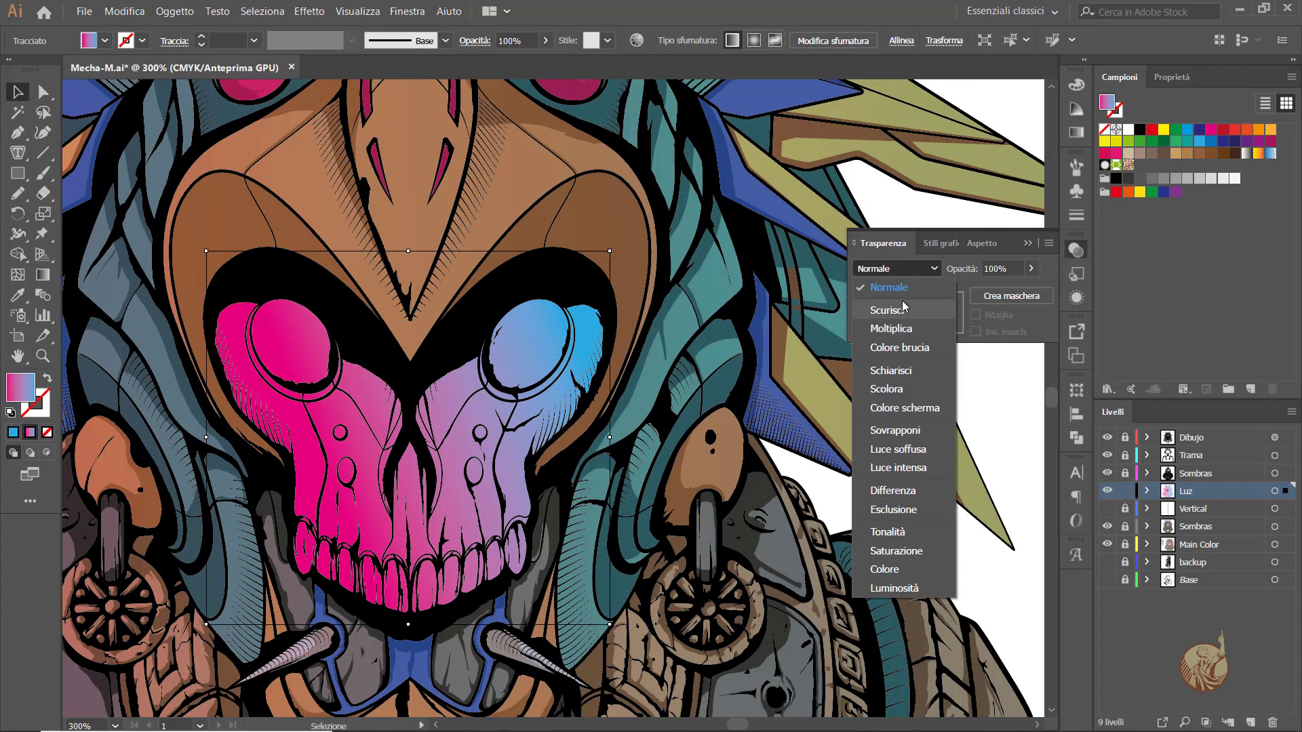
{"action": "left_click", "coordinate": [902, 302]}
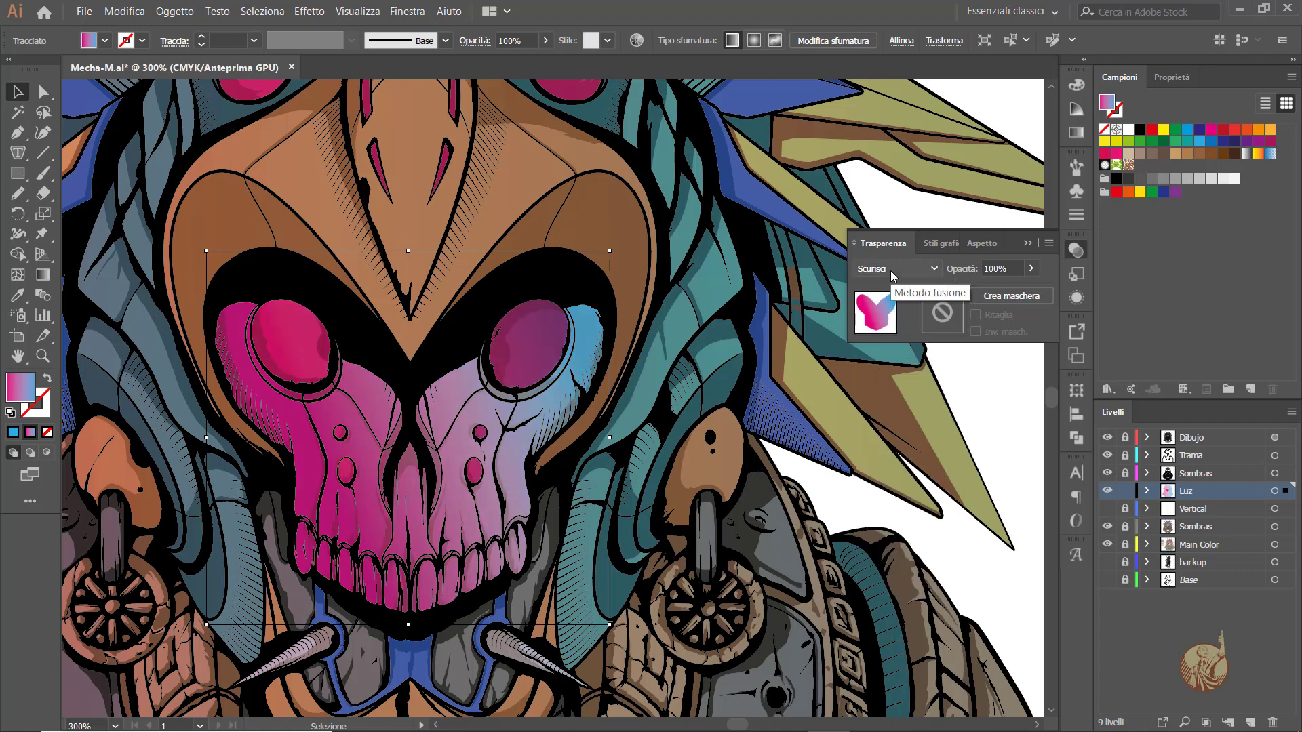
{"action": "scroll", "coordinate": [890, 271], "scroll_direction": "down", "scroll_amount": 1}
{"action": "left_click", "coordinate": [1030, 268]}
{"action": "left_click_drag", "start_coordinate": [1030, 289], "coordinate": [988, 288]}
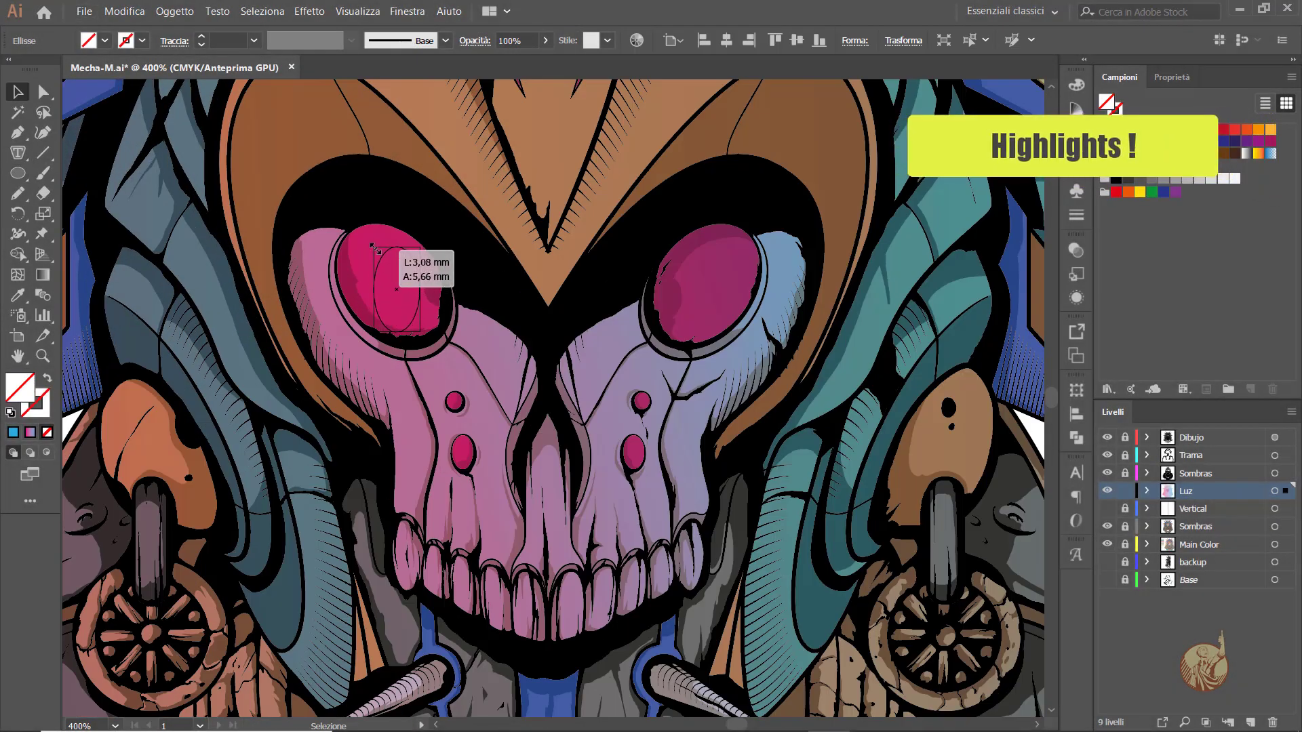
Add a white eye highlight ellipse with 9 px Gaussian blur at 74% opacity
{"action": "mouse_move", "coordinate": [375, 247]}
{"action": "left_mouse_down"}
{"action": "mouse_move", "coordinate": [363, 232]}
{"action": "mouse_move", "coordinate": [385, 288]}
{"action": "mouse_move", "coordinate": [396, 288]}
{"action": "left_mouse_up"}
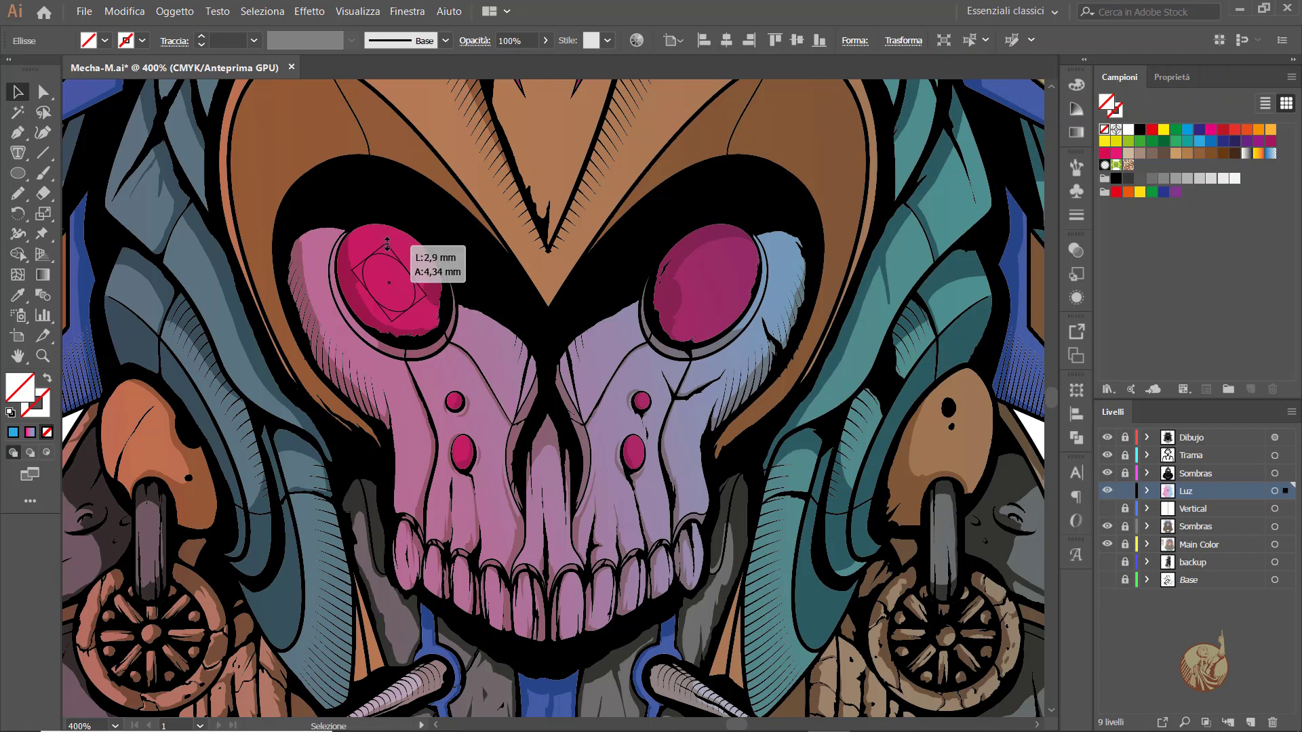
{"action": "left_click", "coordinate": [1125, 131]}
{"action": "left_click", "coordinate": [309, 11]}
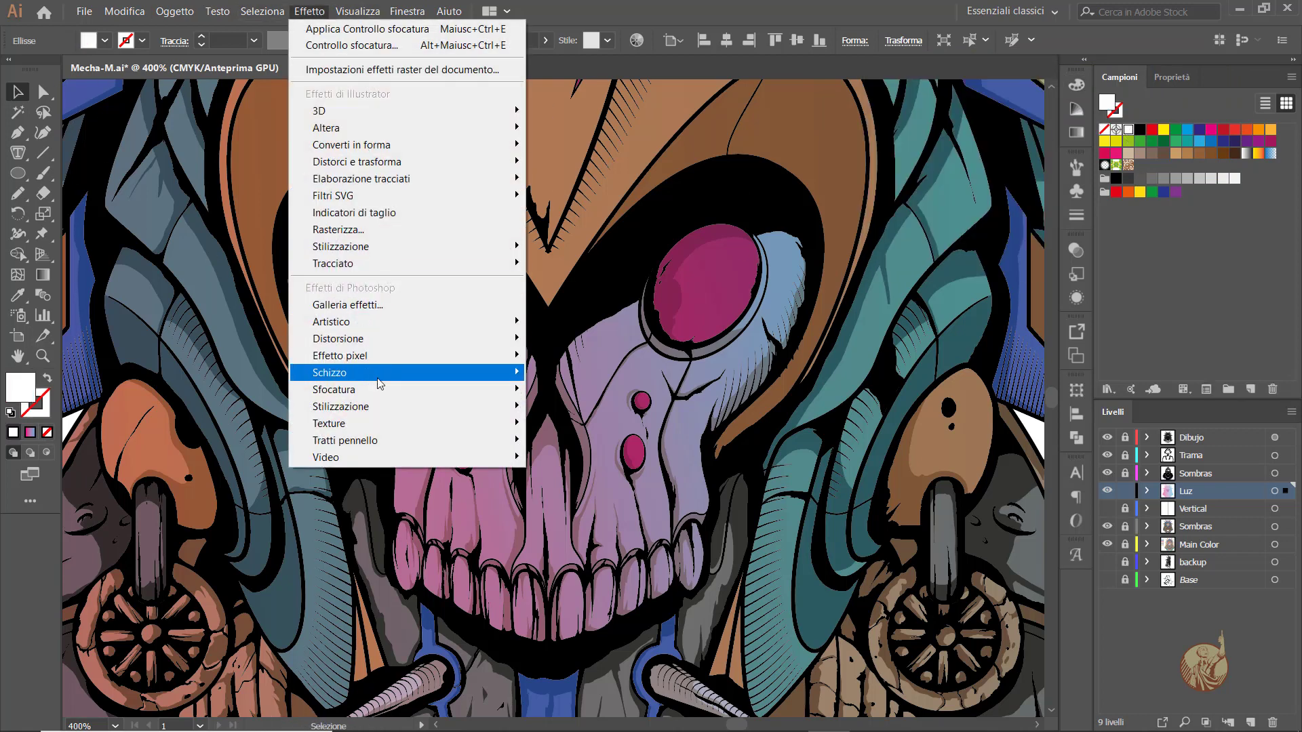
{"action": "left_click", "coordinate": [577, 392]}
{"action": "left_click", "coordinate": [775, 444]}
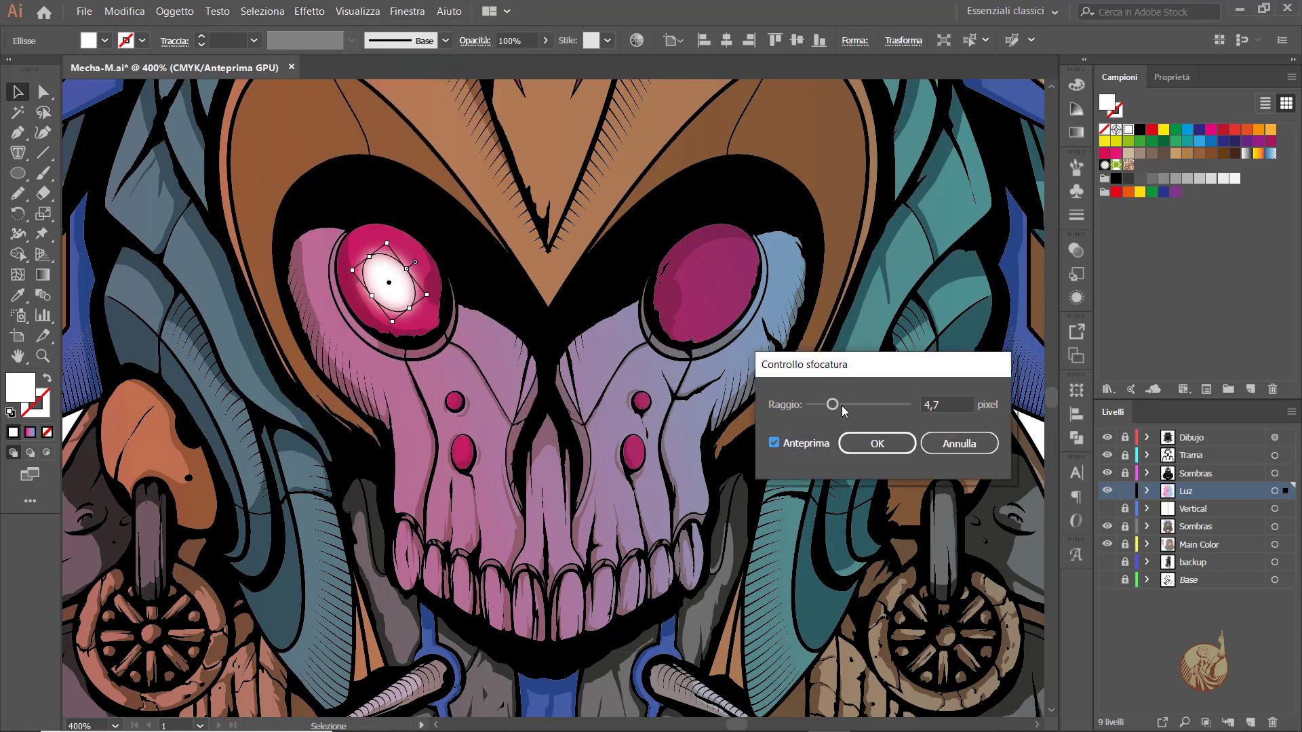
{"action": "left_click_drag", "start_coordinate": [844, 411], "coordinate": [854, 412]}
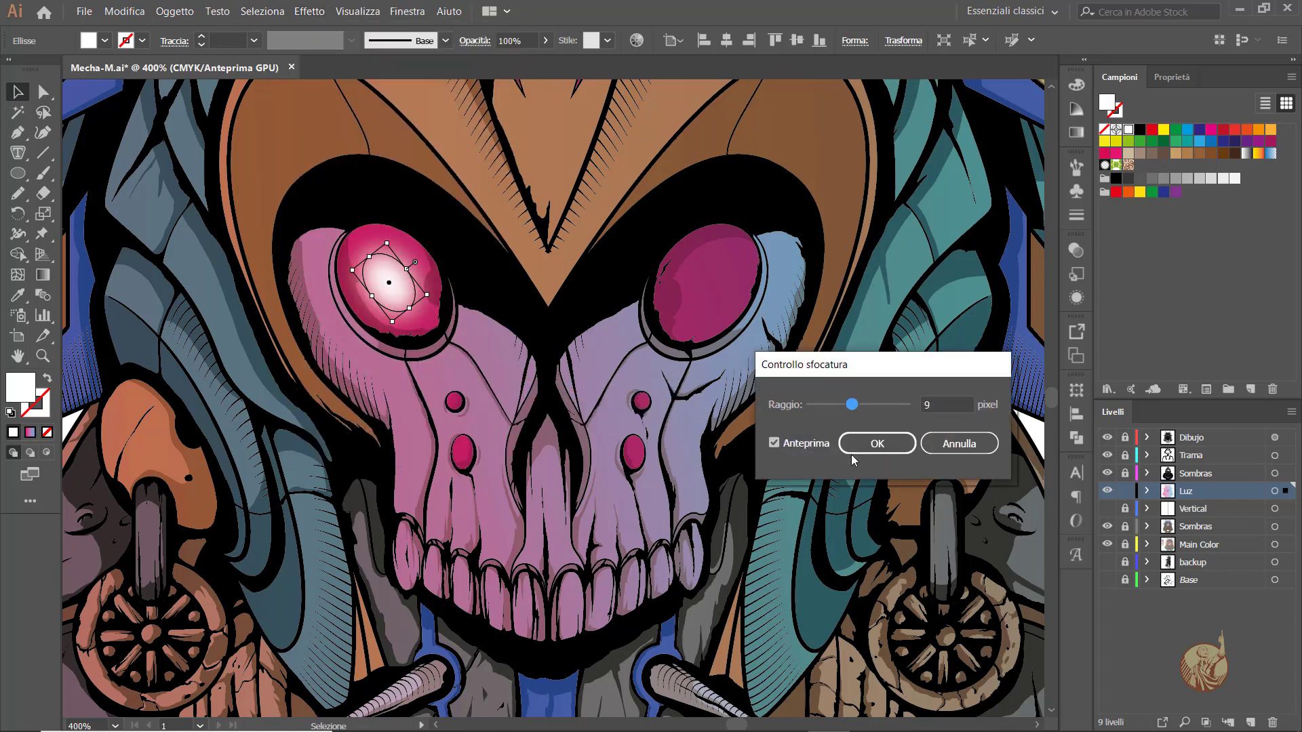
{"action": "left_click", "coordinate": [875, 444]}
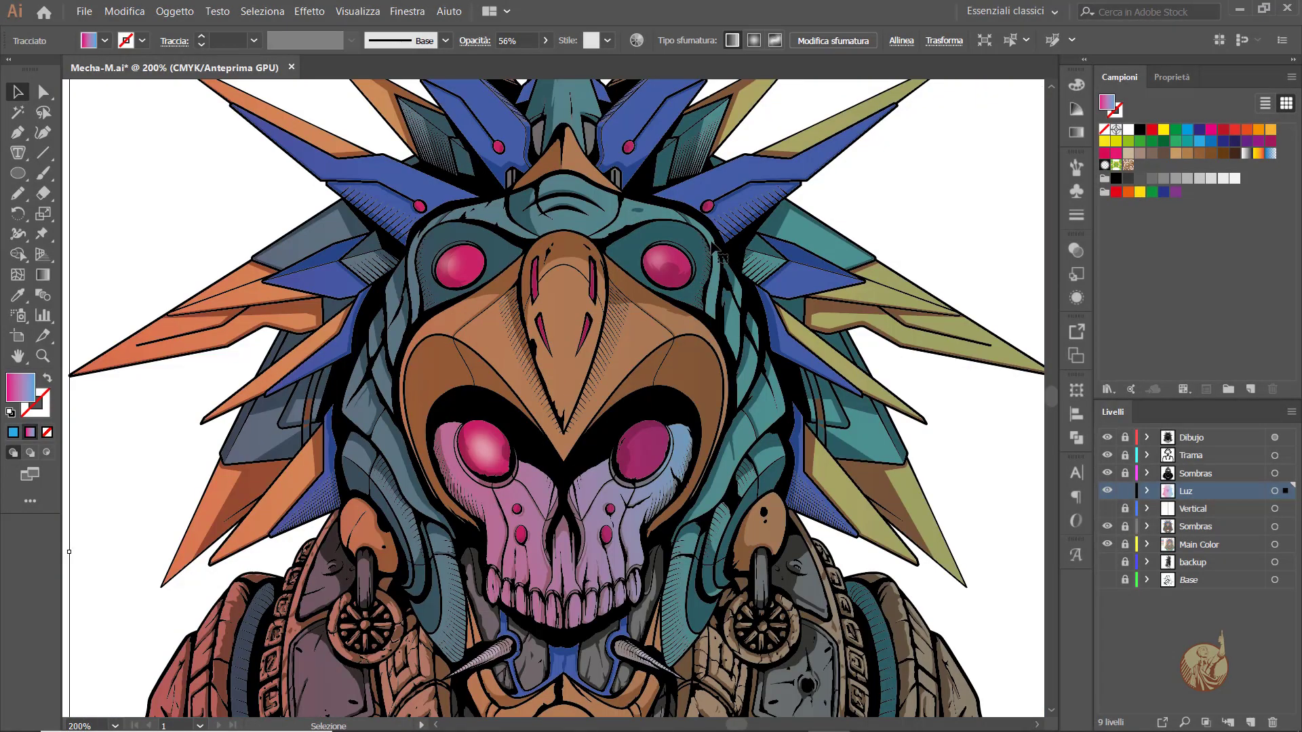
{"action": "left_click", "coordinate": [1077, 251]}
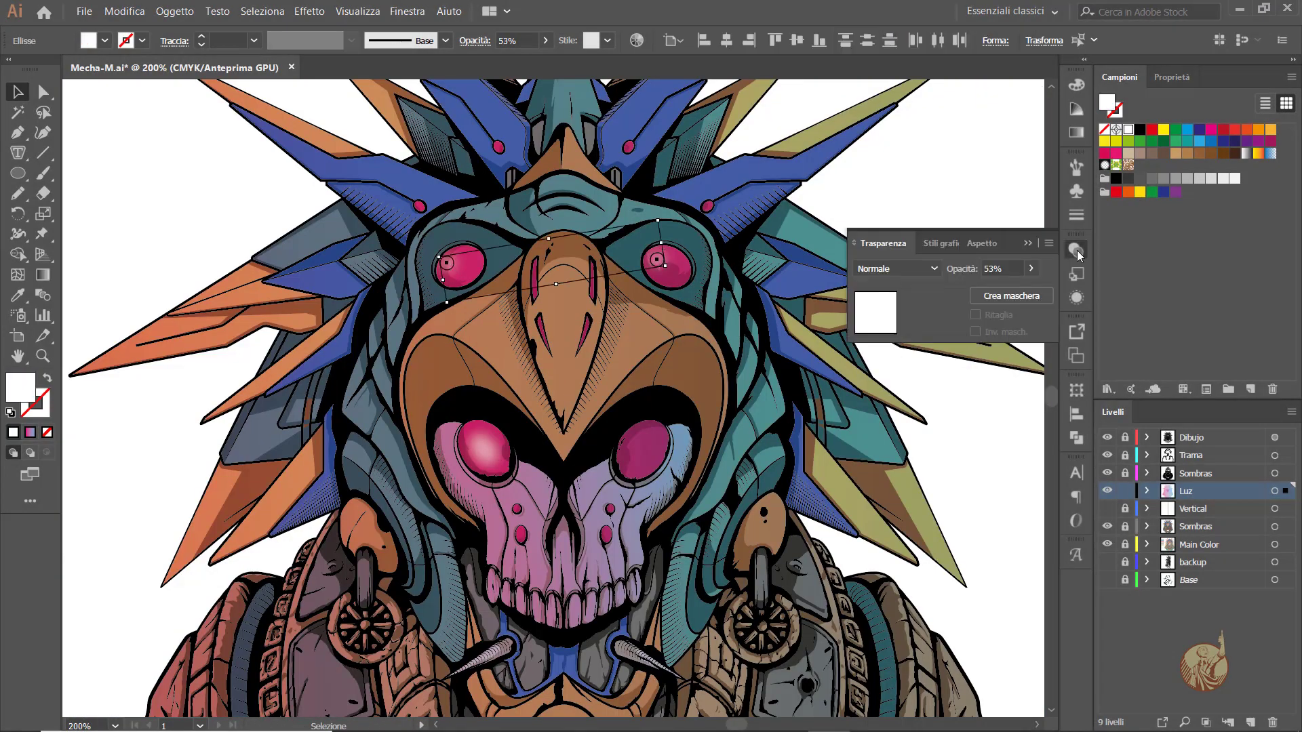
{"action": "left_click", "coordinate": [1031, 268]}
{"action": "left_click_drag", "start_coordinate": [1003, 291], "coordinate": [1020, 292]}
{"action": "scroll", "coordinate": [698, 266], "scroll_direction": "up", "scroll_amount": 1}
Place highlight copies on the eagle's right eye and the pink dots
{"action": "left_click", "coordinate": [341, 266]}
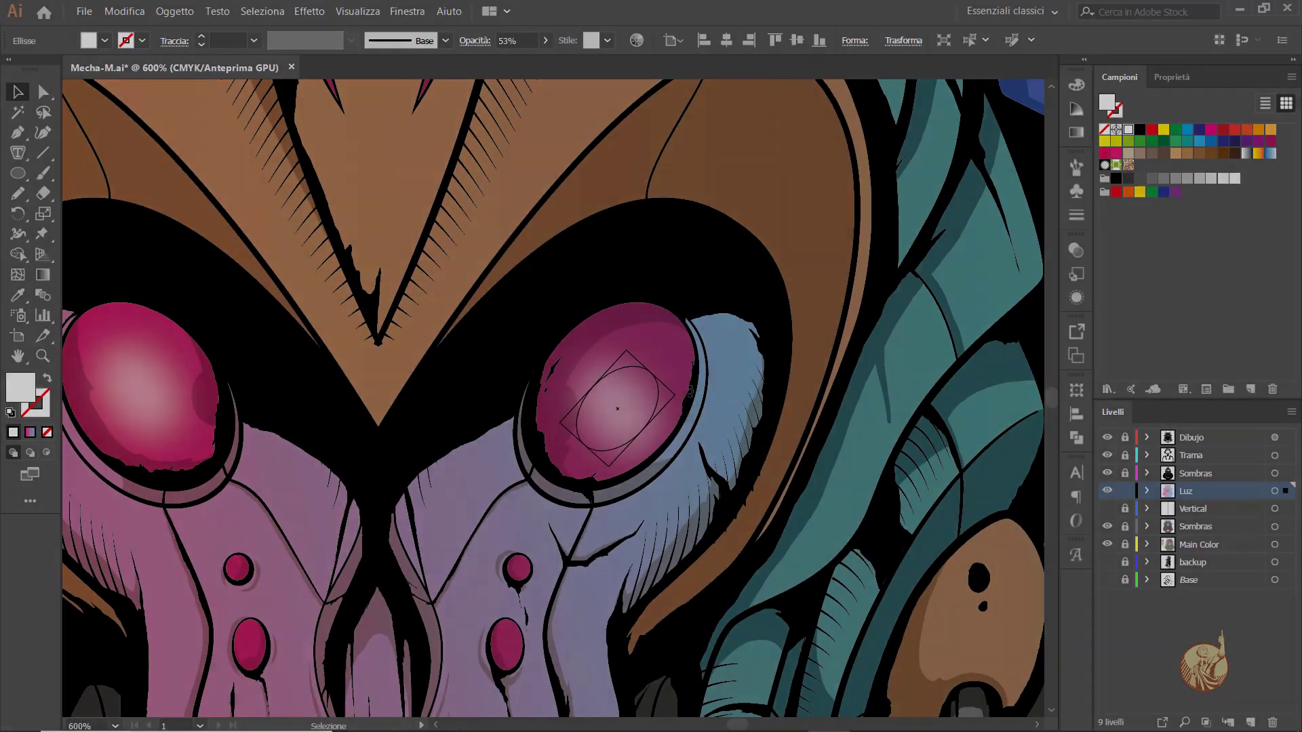
{"action": "left_click_drag", "start_coordinate": [617, 417], "coordinate": [611, 387]}
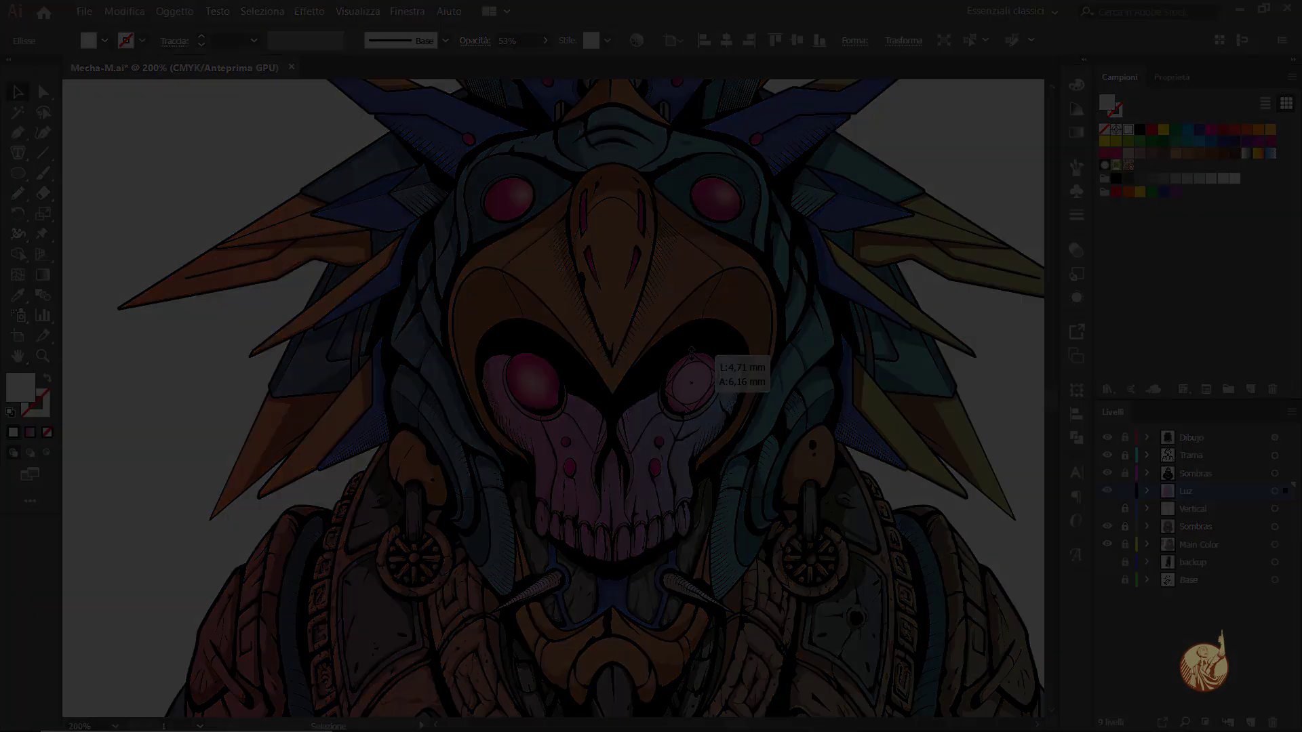
{"action": "key", "text": "Return"}
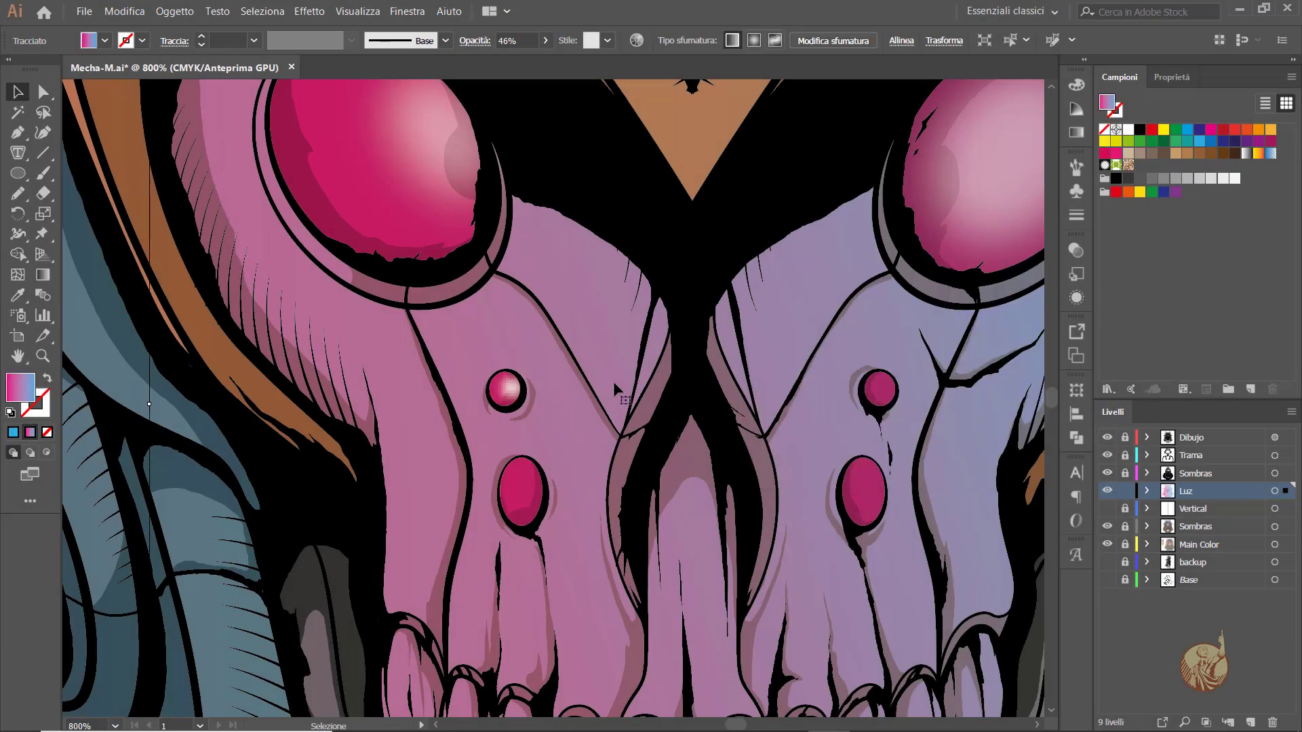
{"action": "left_click_drag", "start_coordinate": [510, 388], "coordinate": [519, 498]}
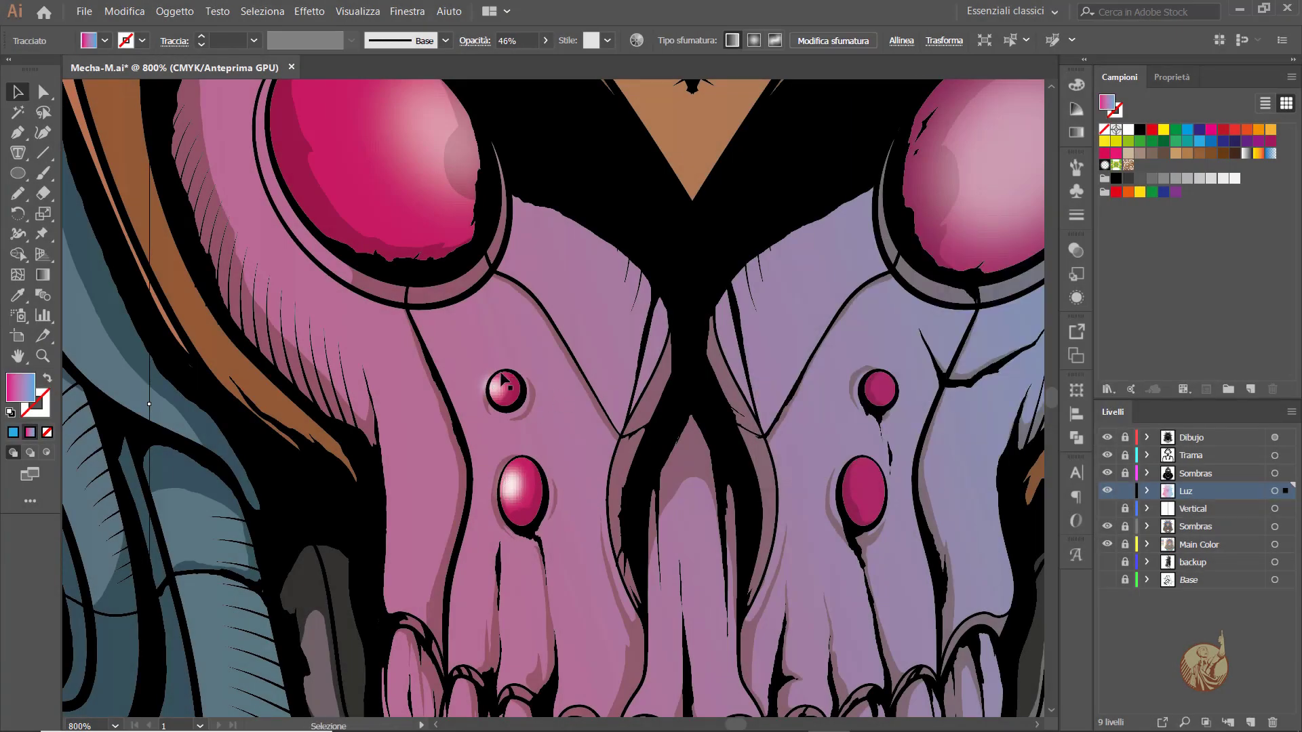
{"action": "left_click_drag", "start_coordinate": [503, 388], "coordinate": [879, 388]}
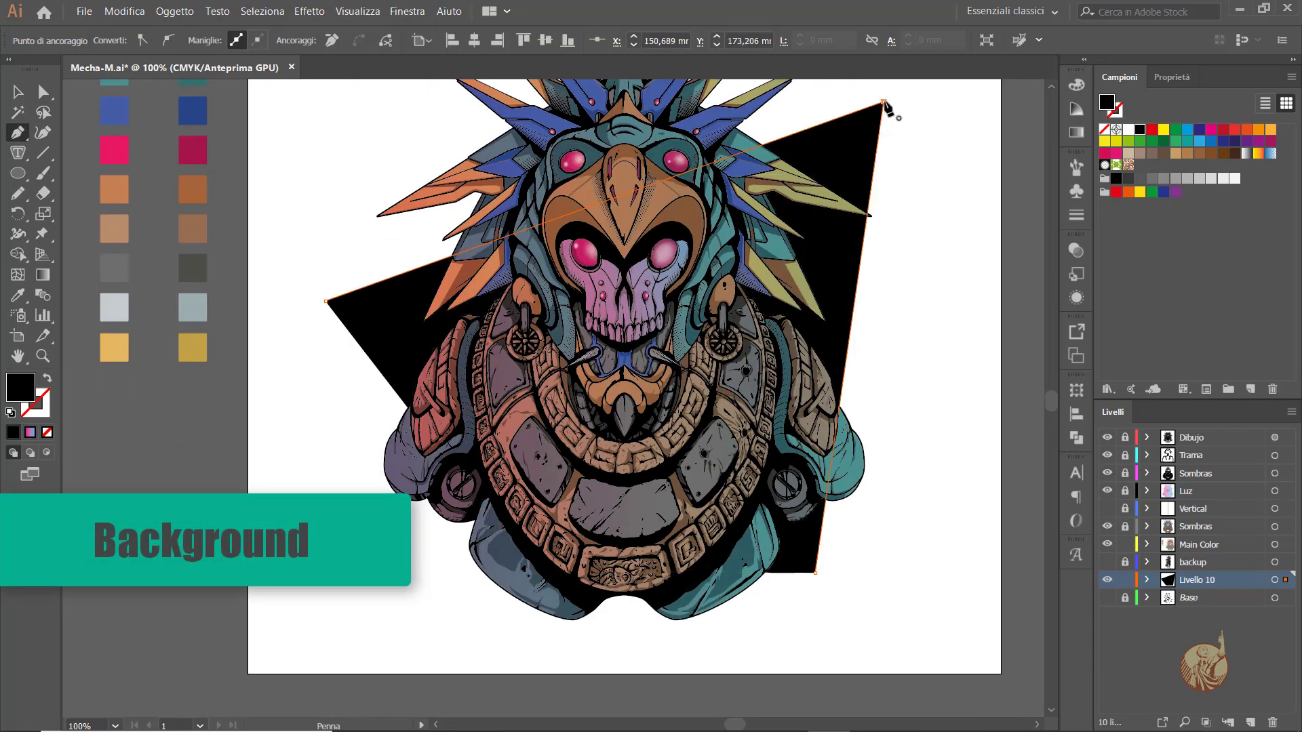
Close the black triangle path and rename its layer to Fondo
{"action": "left_click", "coordinate": [884, 103]}
{"action": "key", "text": "v"}
{"action": "key", "text": "ctrl+shift+a"}
{"action": "key", "text": "ctrl+minus"}
{"action": "key", "text": "ctrl+plus"}
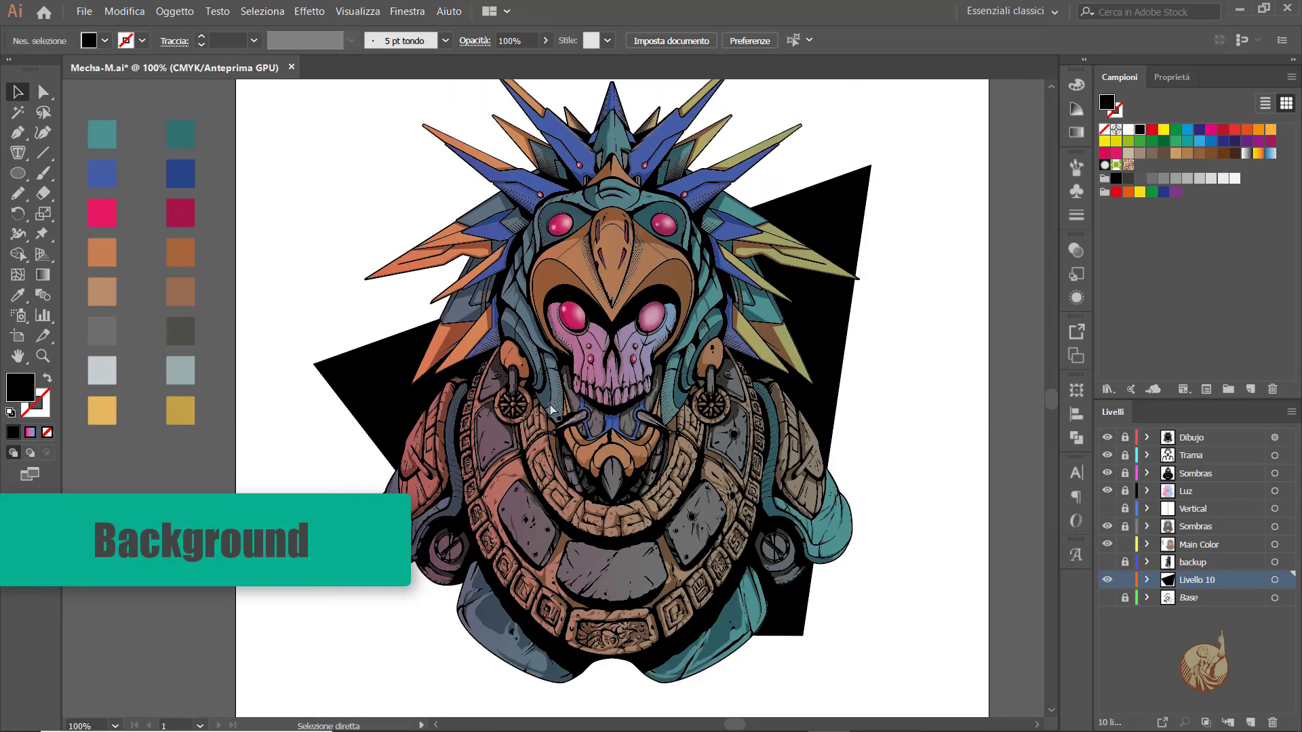
{"action": "double_click", "coordinate": [1197, 580]}
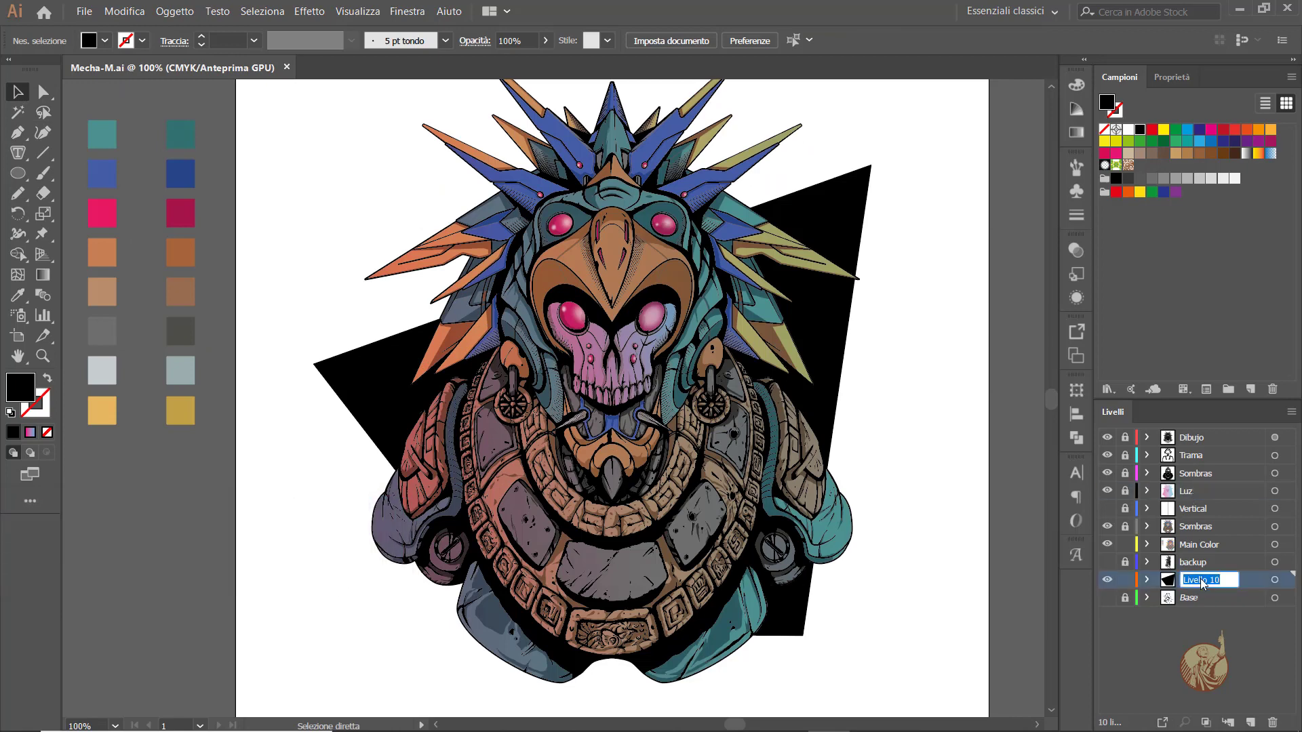
{"action": "type", "text": "Fondo"}
{"action": "key", "text": "Return"}
Copy the gradient overlay shape from the Luz layer into Fondo
{"action": "left_click", "coordinate": [1188, 491]}
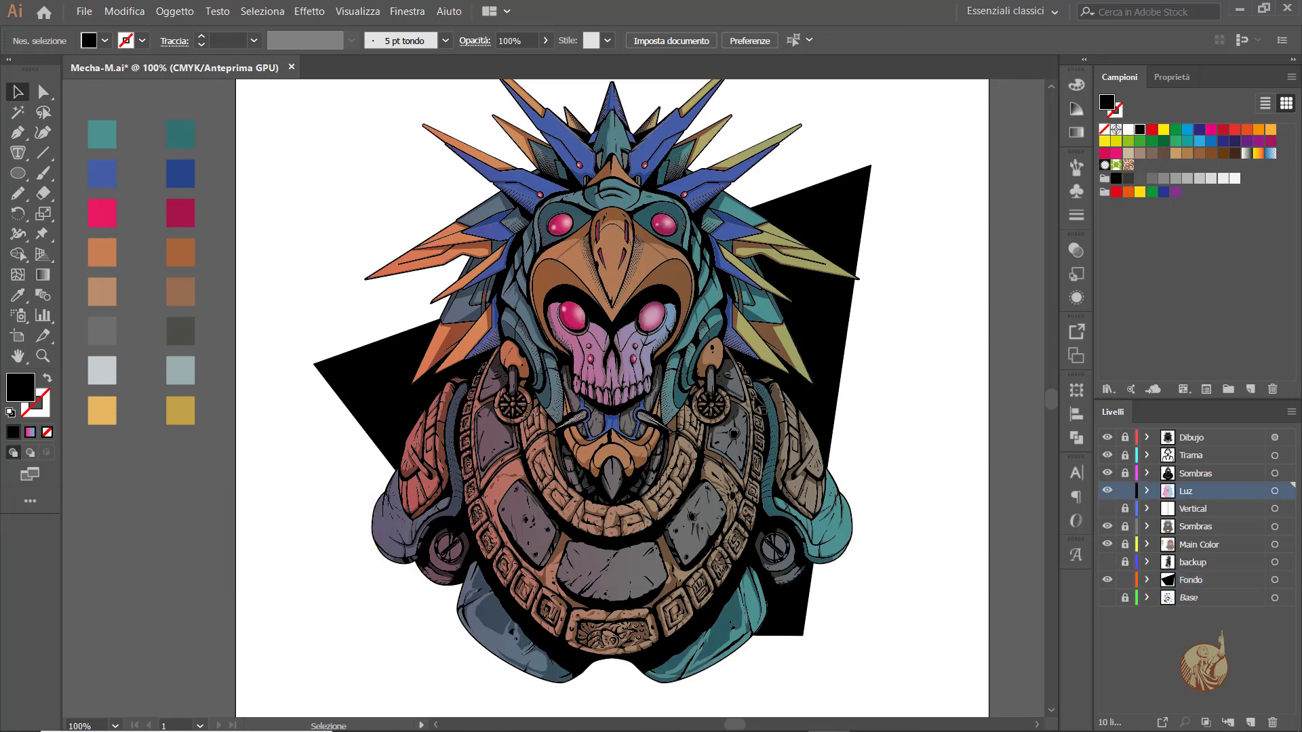
{"action": "left_click", "coordinate": [755, 396]}
{"action": "left_click", "coordinate": [935, 507]}
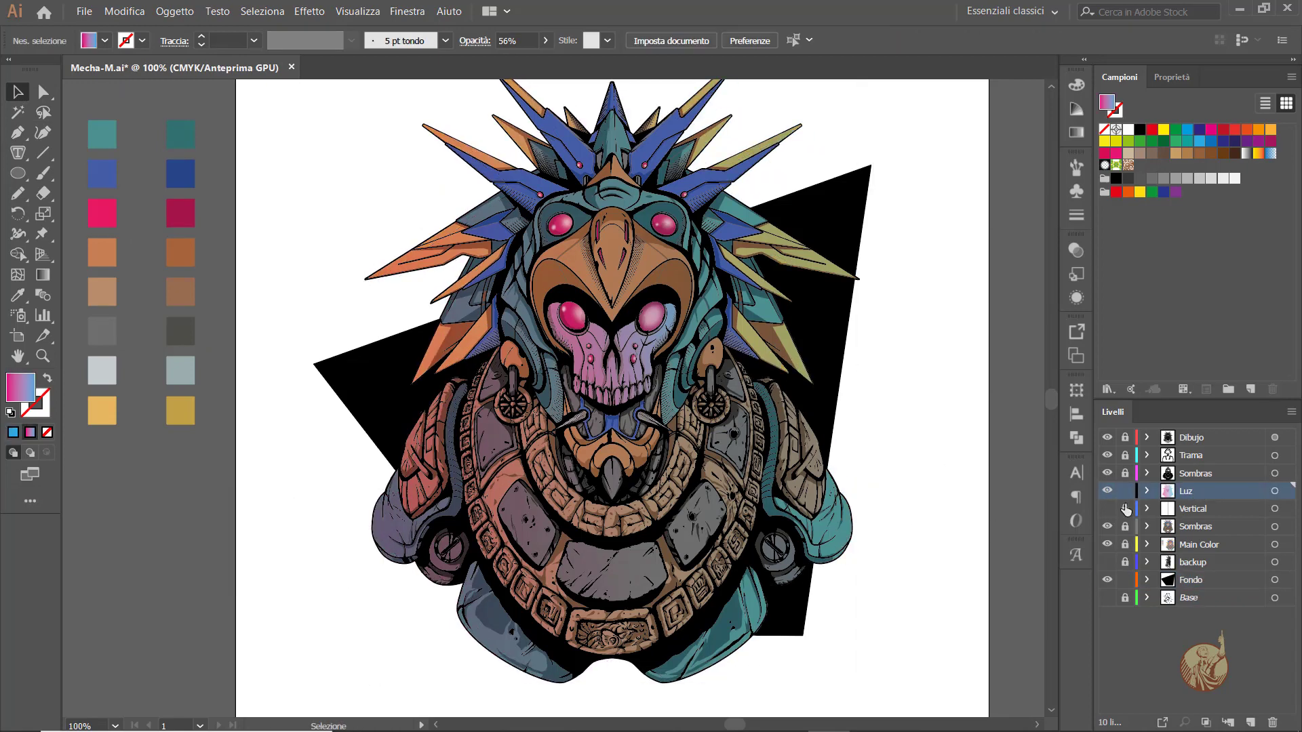
{"action": "left_click", "coordinate": [1192, 580]}
{"action": "key", "text": "ctrl+alt+3"}
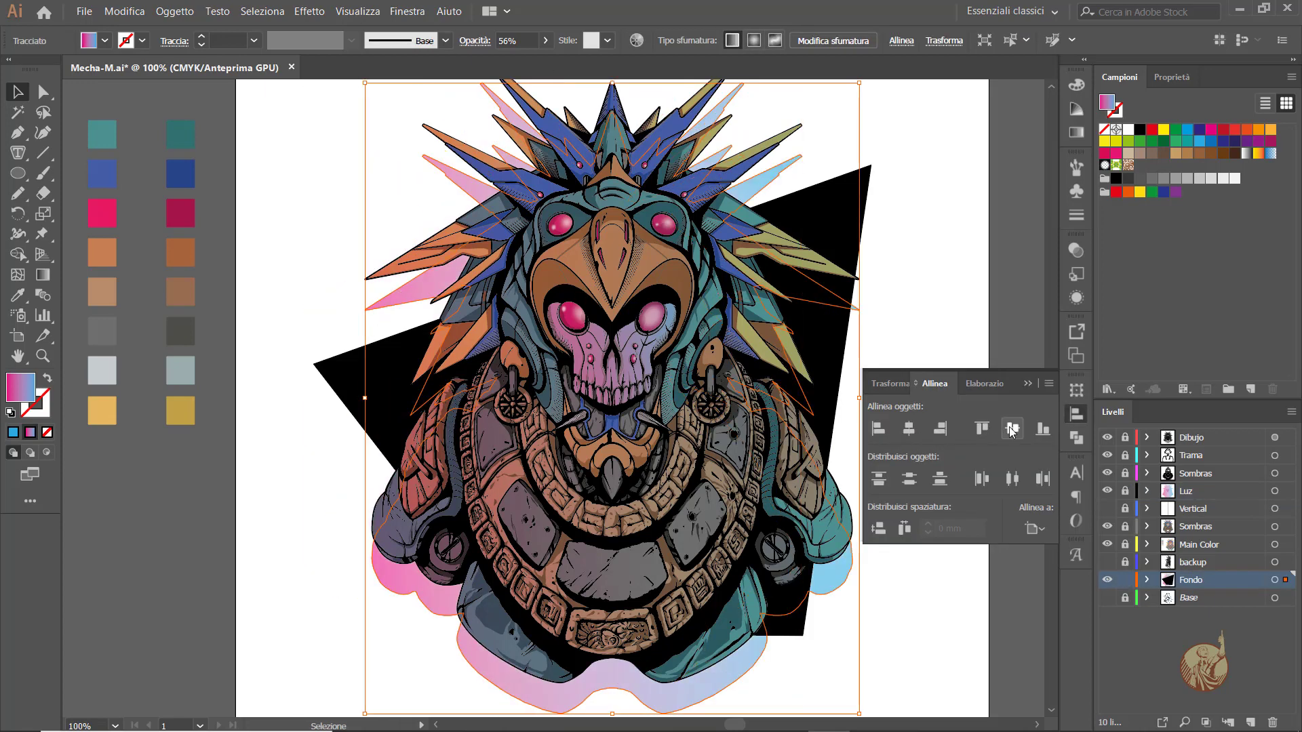
Fill the copied silhouette black at 100% opacity and enlarge it
{"action": "left_click", "coordinate": [1140, 130]}
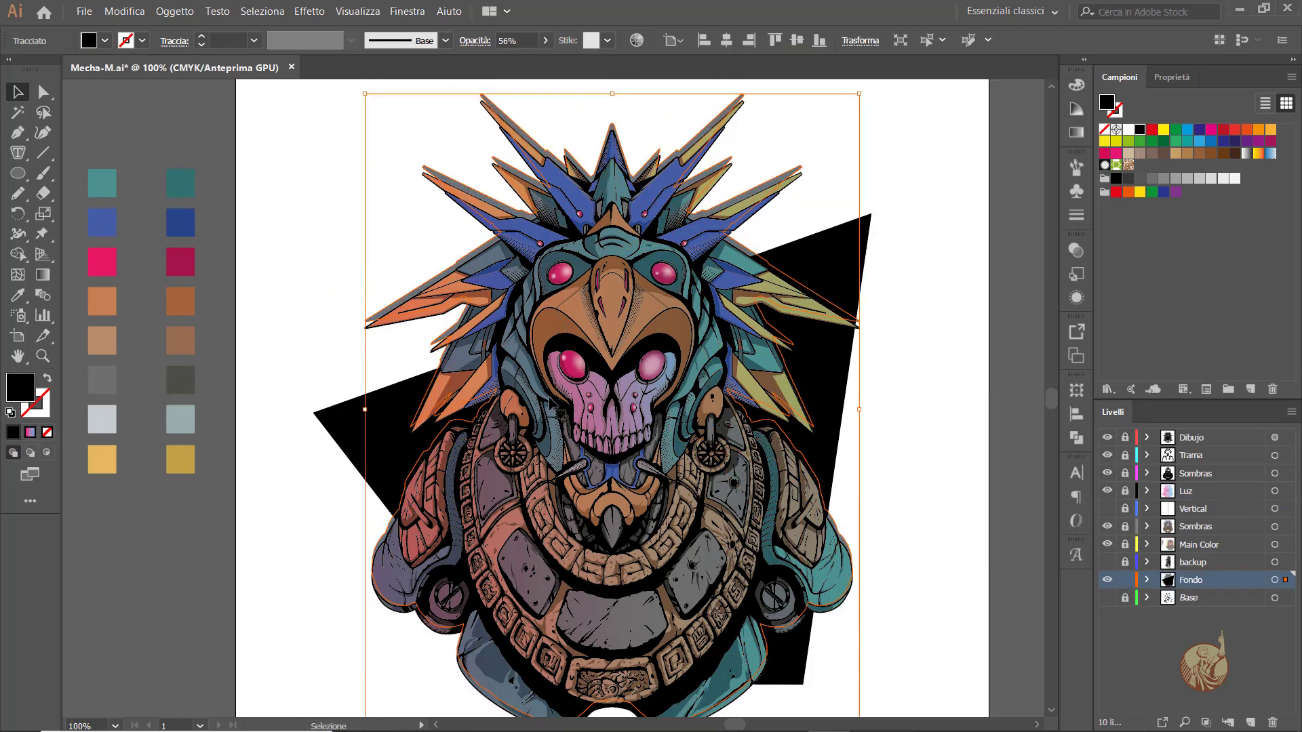
{"action": "scroll", "coordinate": [746, 339], "scroll_direction": "up", "scroll_amount": 2}
{"action": "left_click", "coordinate": [1076, 250]}
{"action": "scroll", "coordinate": [739, 239], "scroll_direction": "up", "scroll_amount": 1}
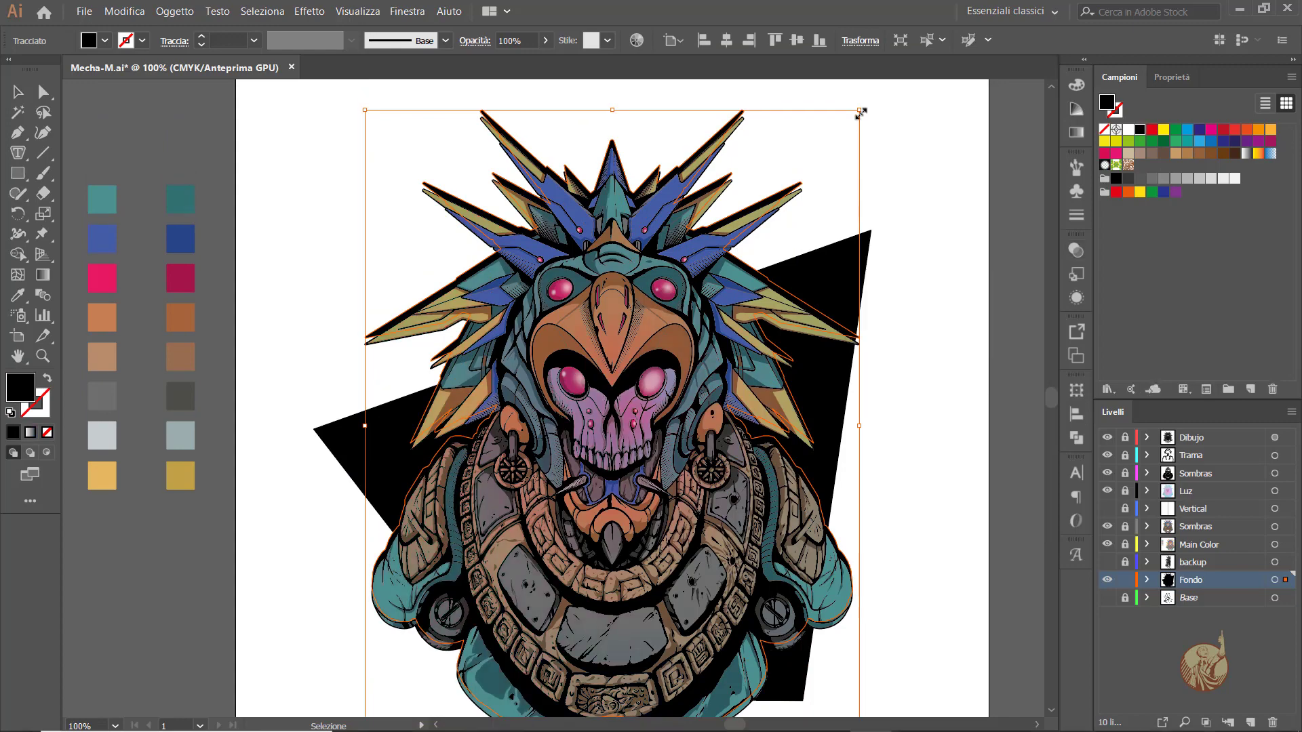
{"action": "left_click_drag", "start_coordinate": [859, 109], "coordinate": [872, 104]}
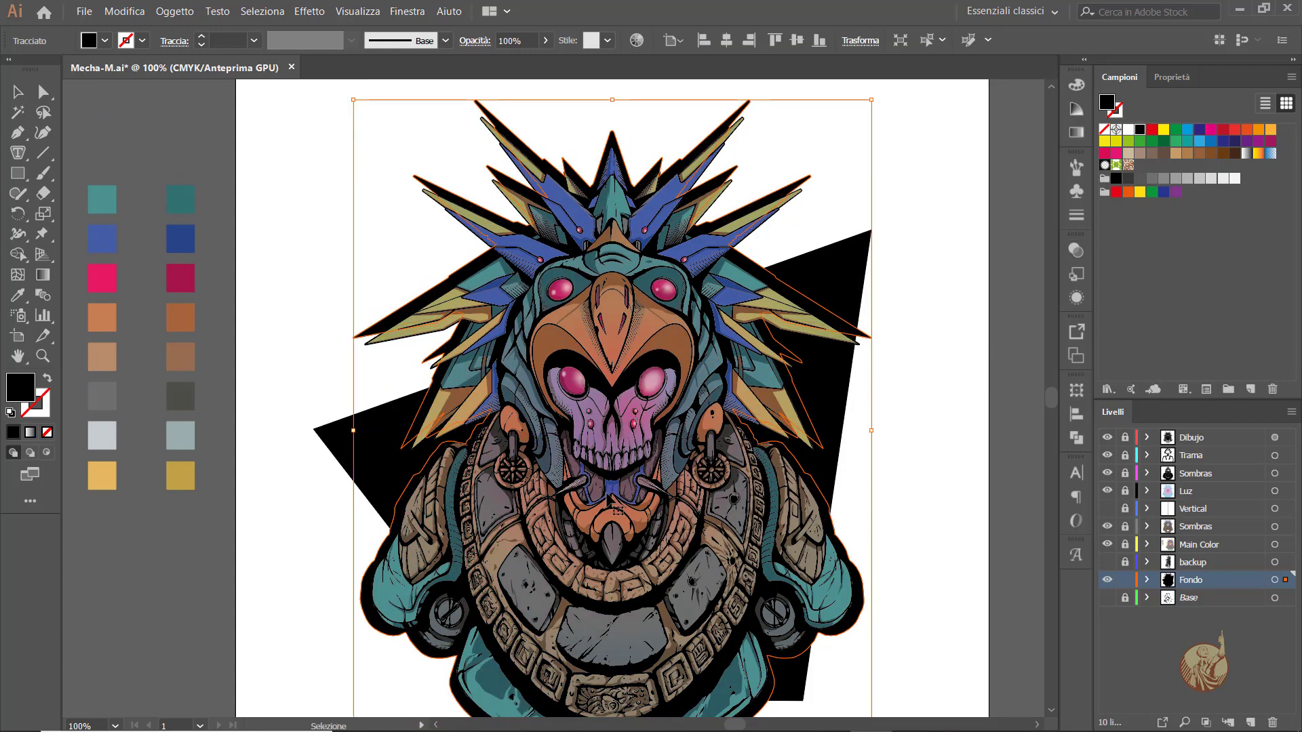